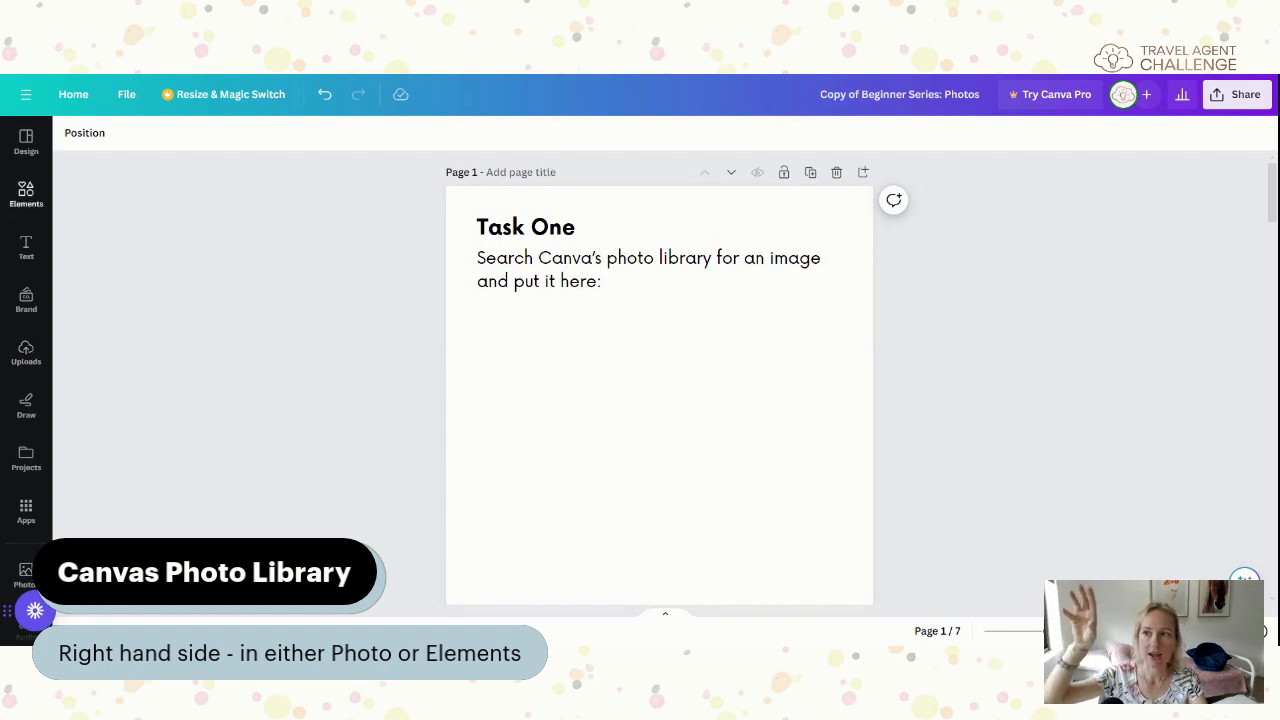
Look through the Elements library, including its shapes, graphics, AI image generator, stickers and photos sections.
scroll(30, 230, "down", 2)
scroll(32, 260, "down", 2)
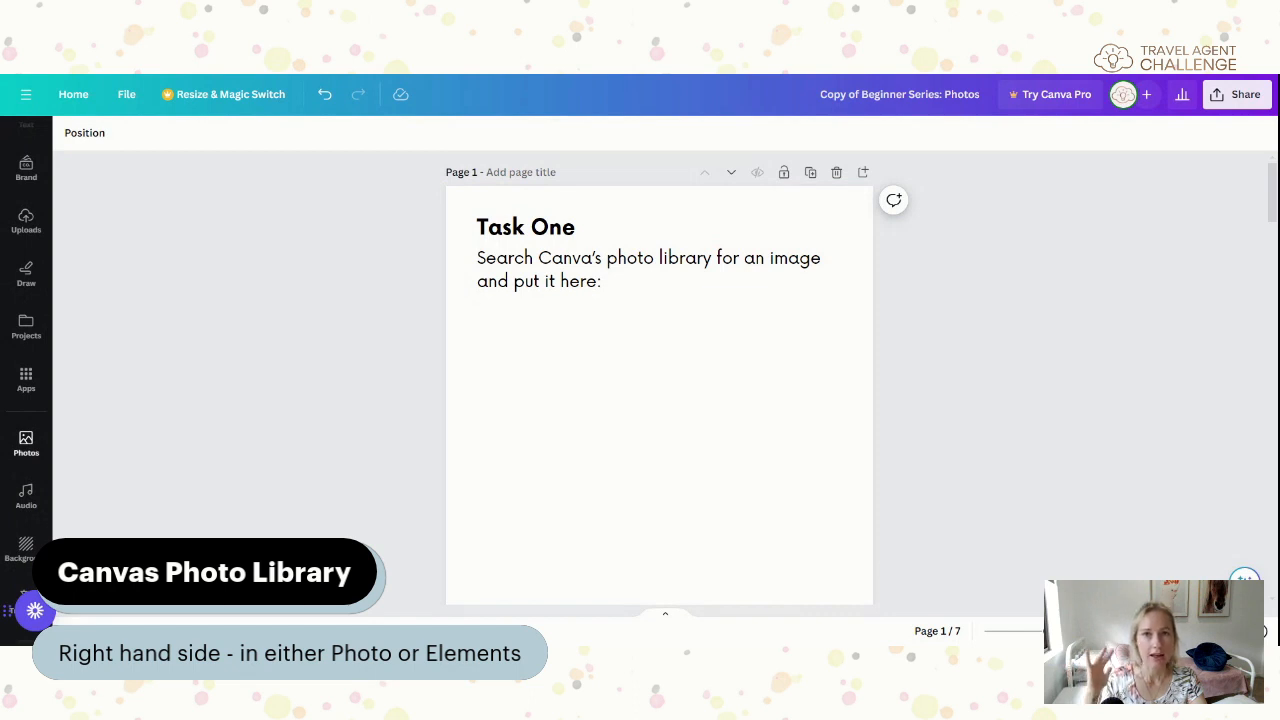
scroll(30, 372, "up", 3)
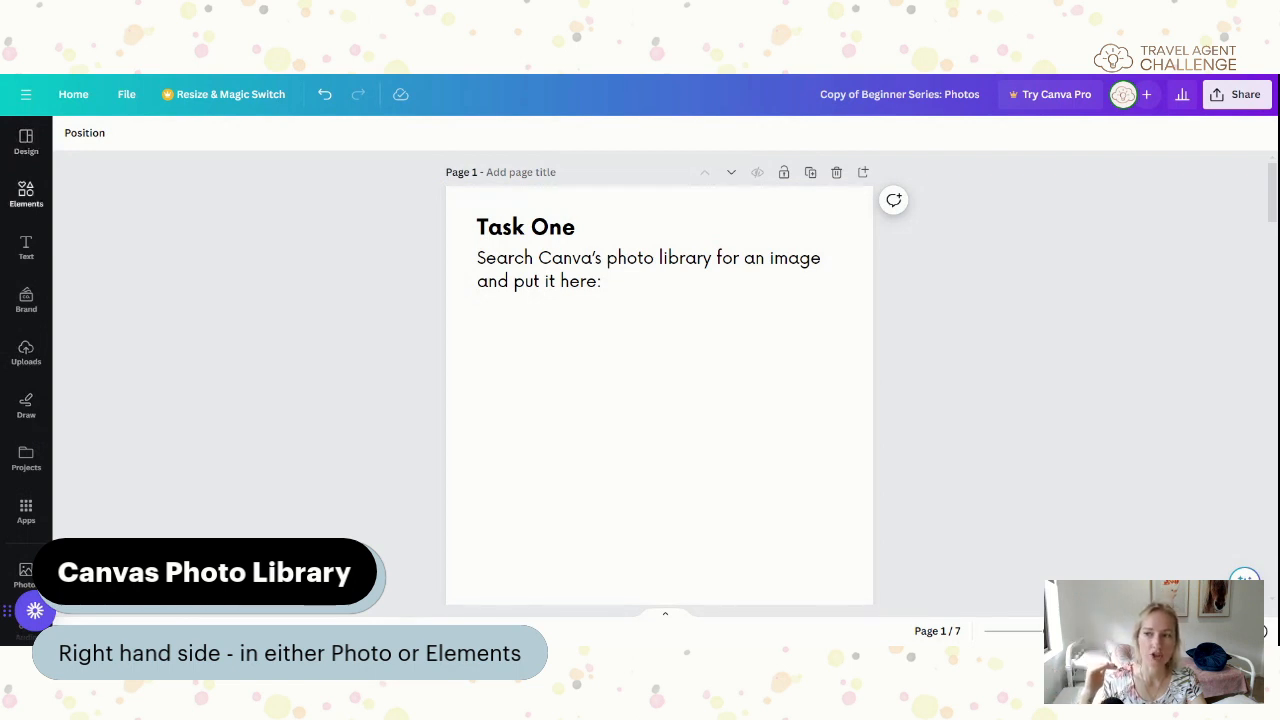
left_click(29, 198)
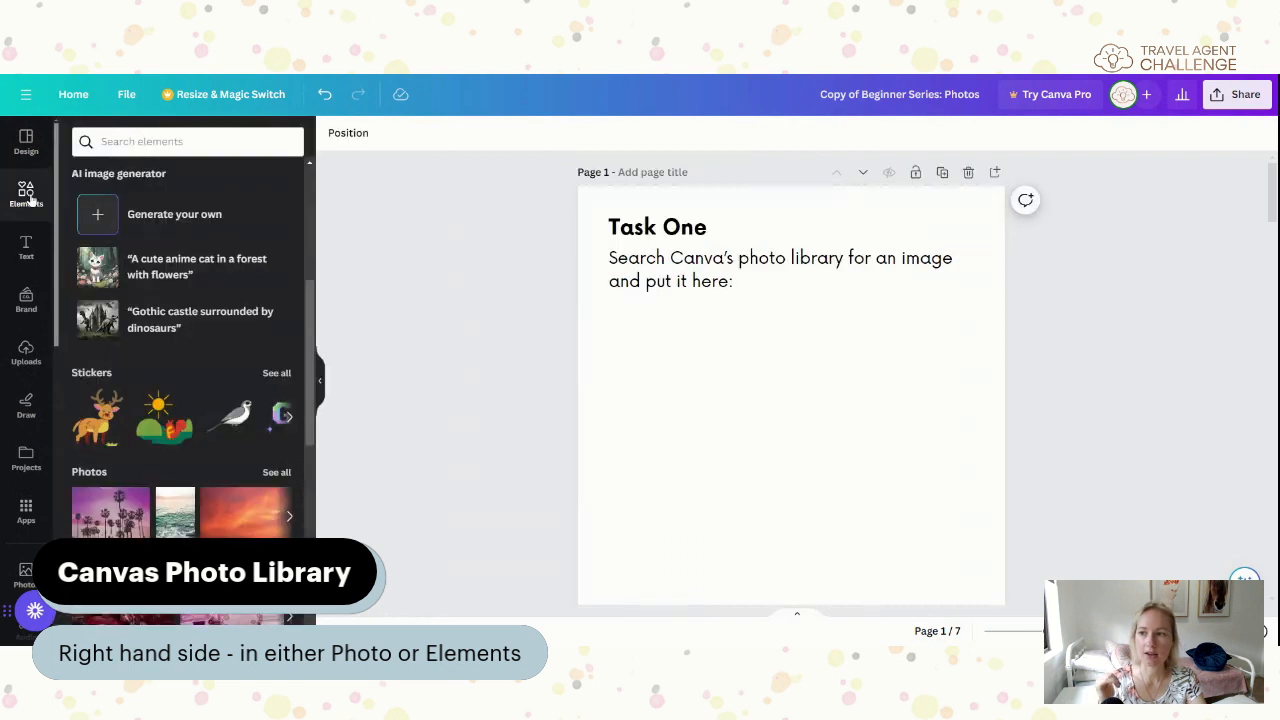
scroll(196, 266, "up", 1)
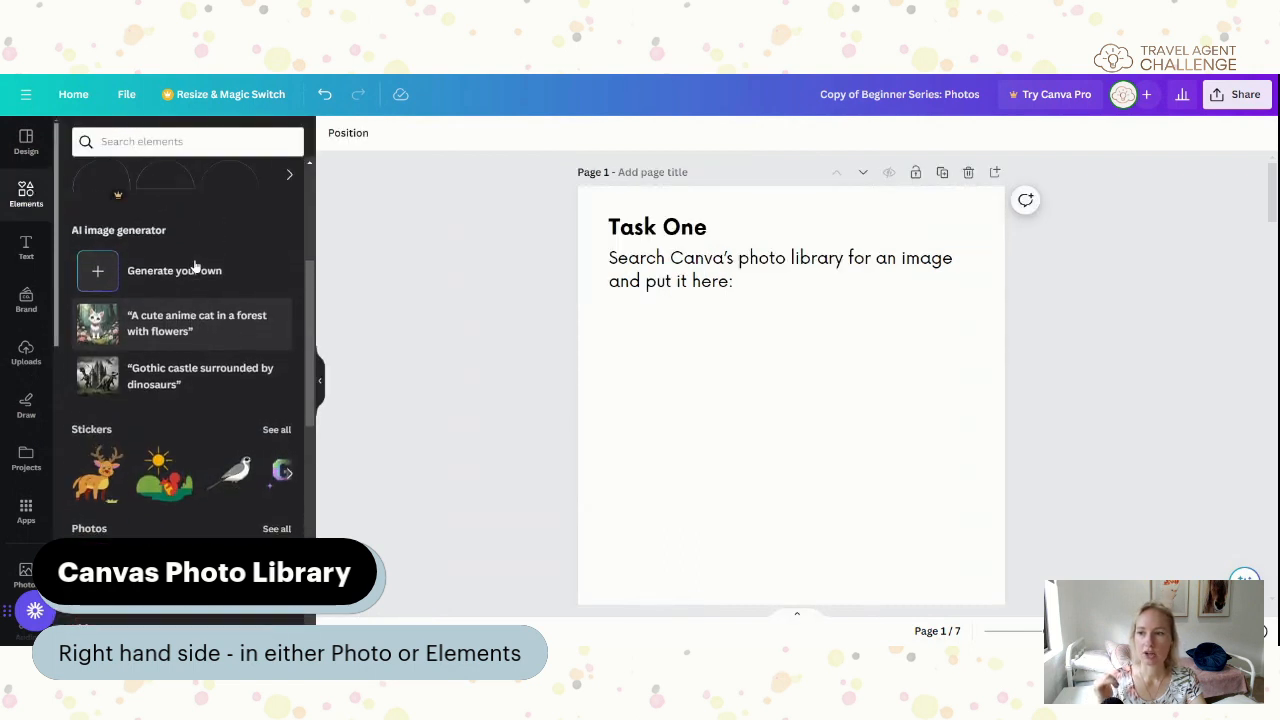
scroll(196, 266, "up", 5)
scroll(205, 330, "down", 3)
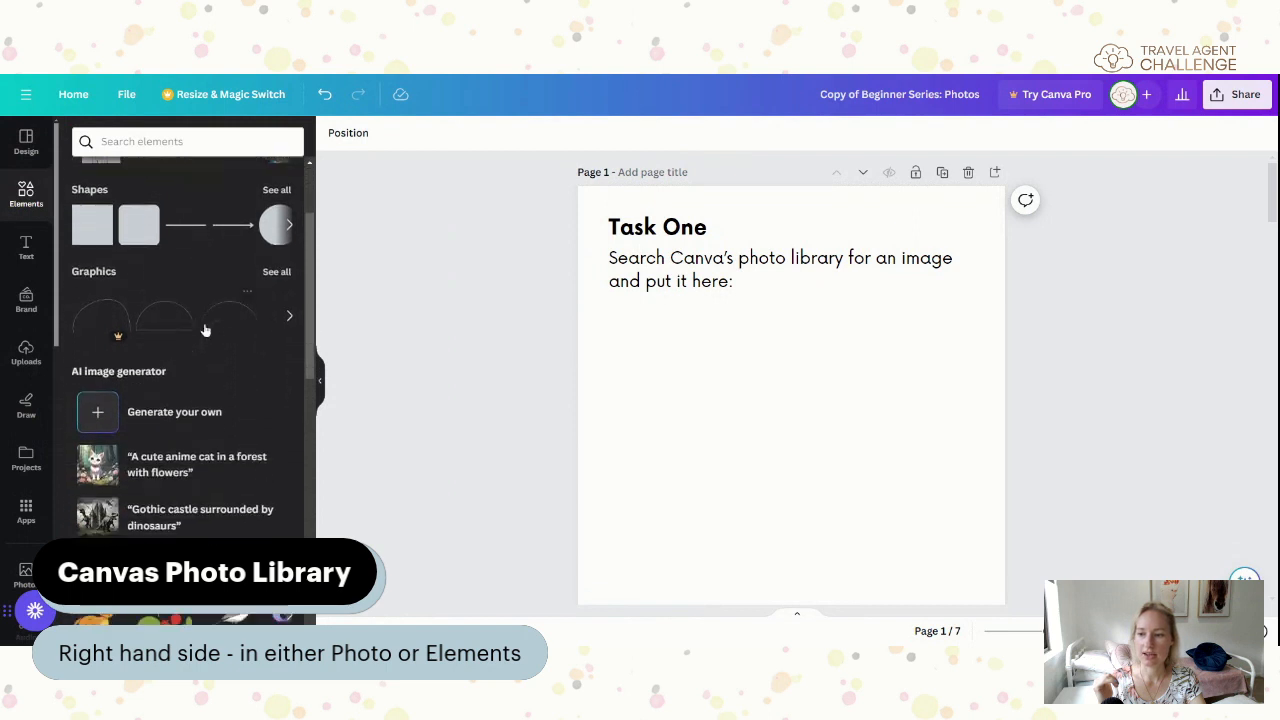
scroll(205, 330, "down", 5)
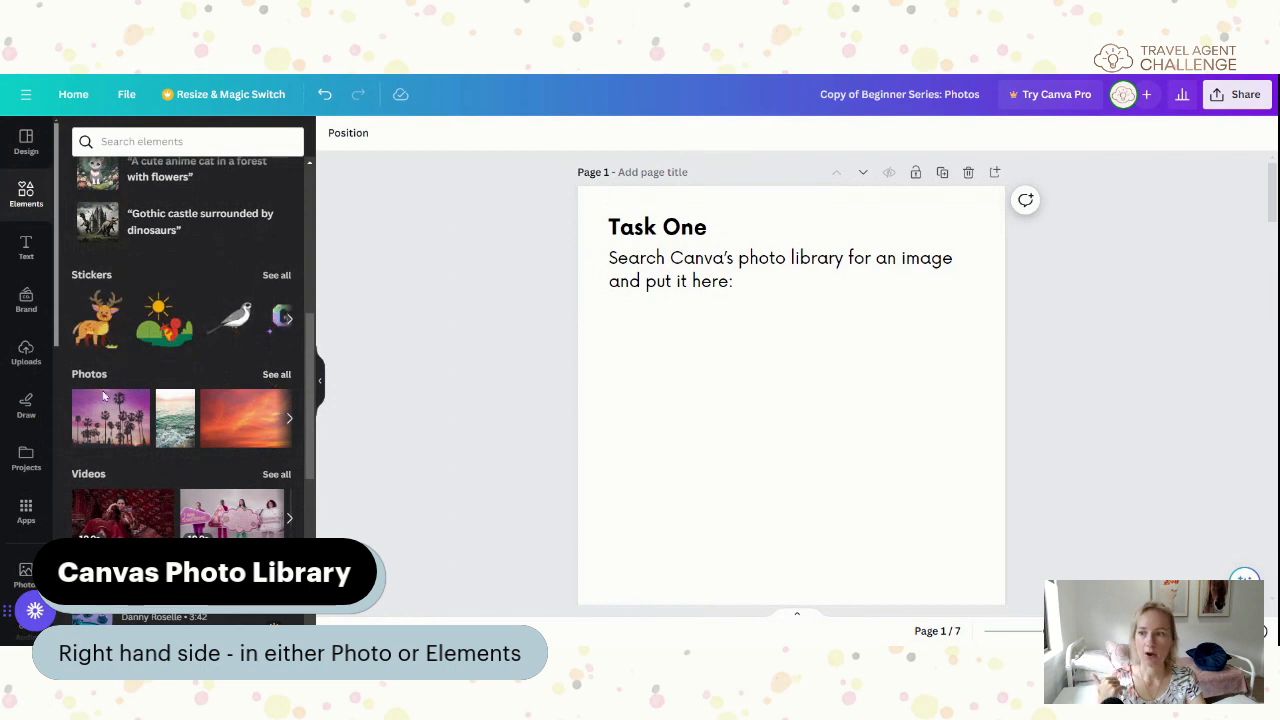
scroll(303, 345, "up", 1)
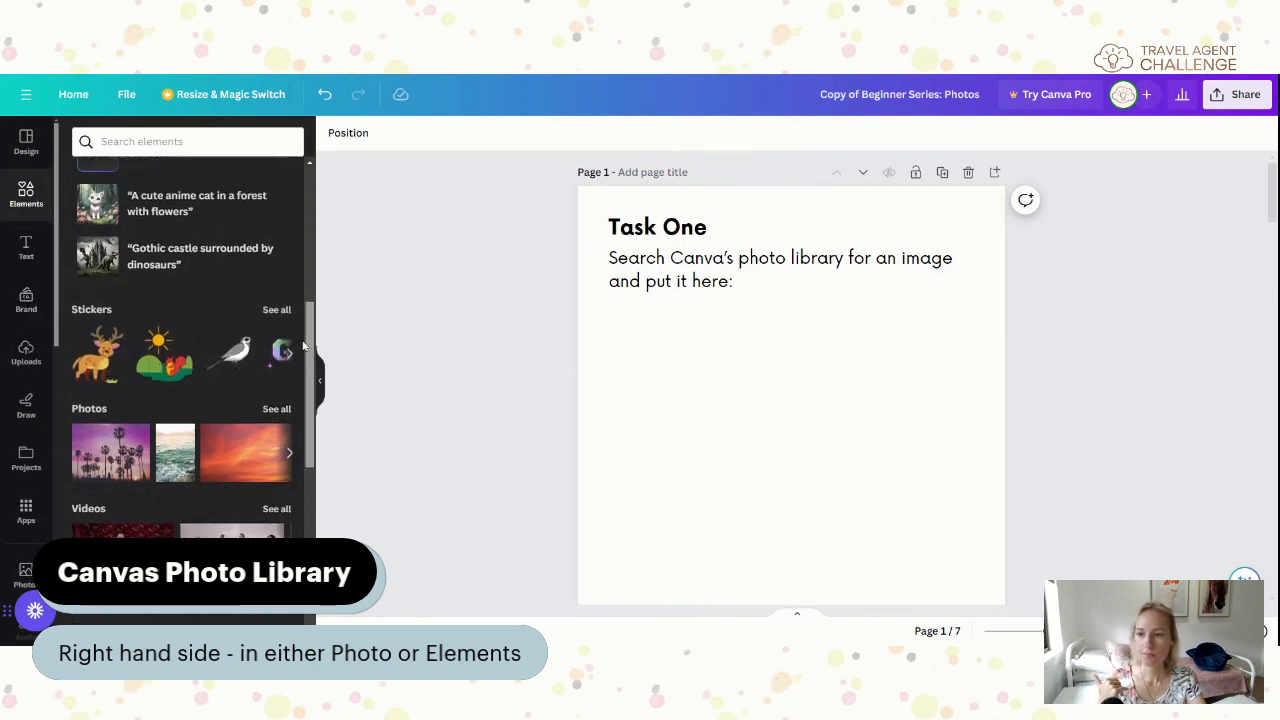
scroll(303, 345, "up", 5)
scroll(27, 445, "down", 2)
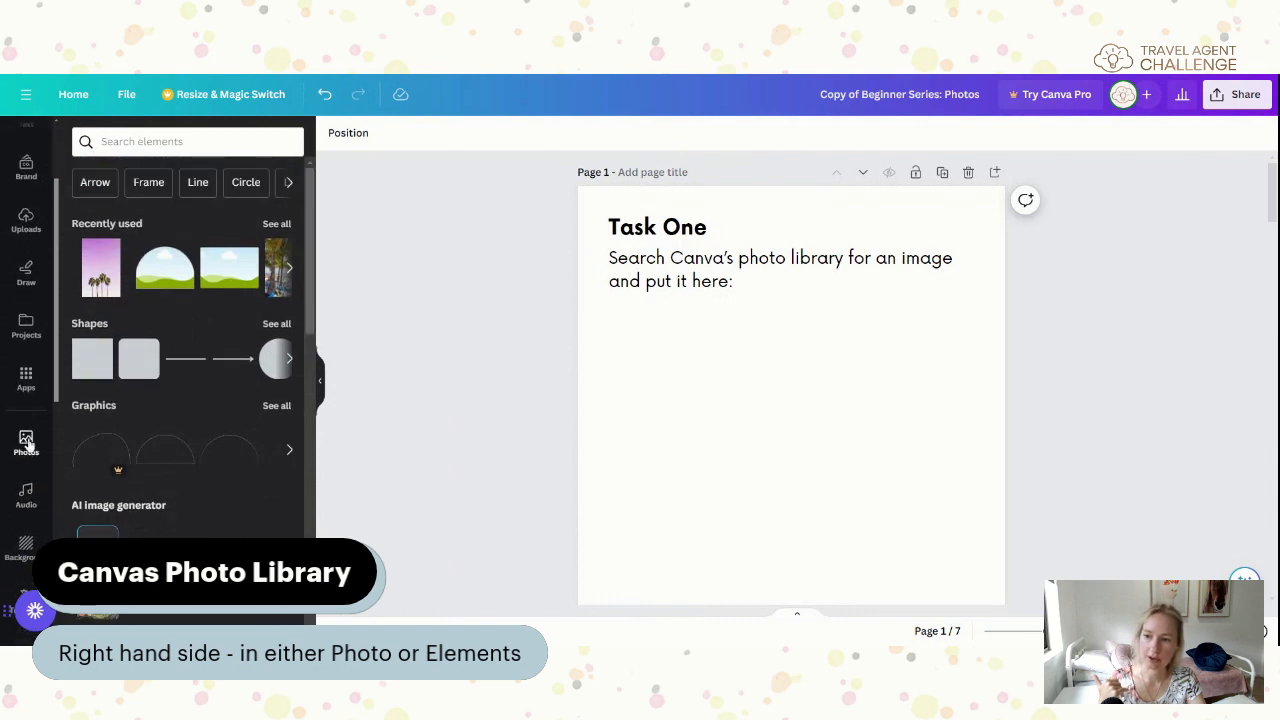
Open the photo library, clear the existing search and browse the recommended and trending photos.
left_click(27, 442)
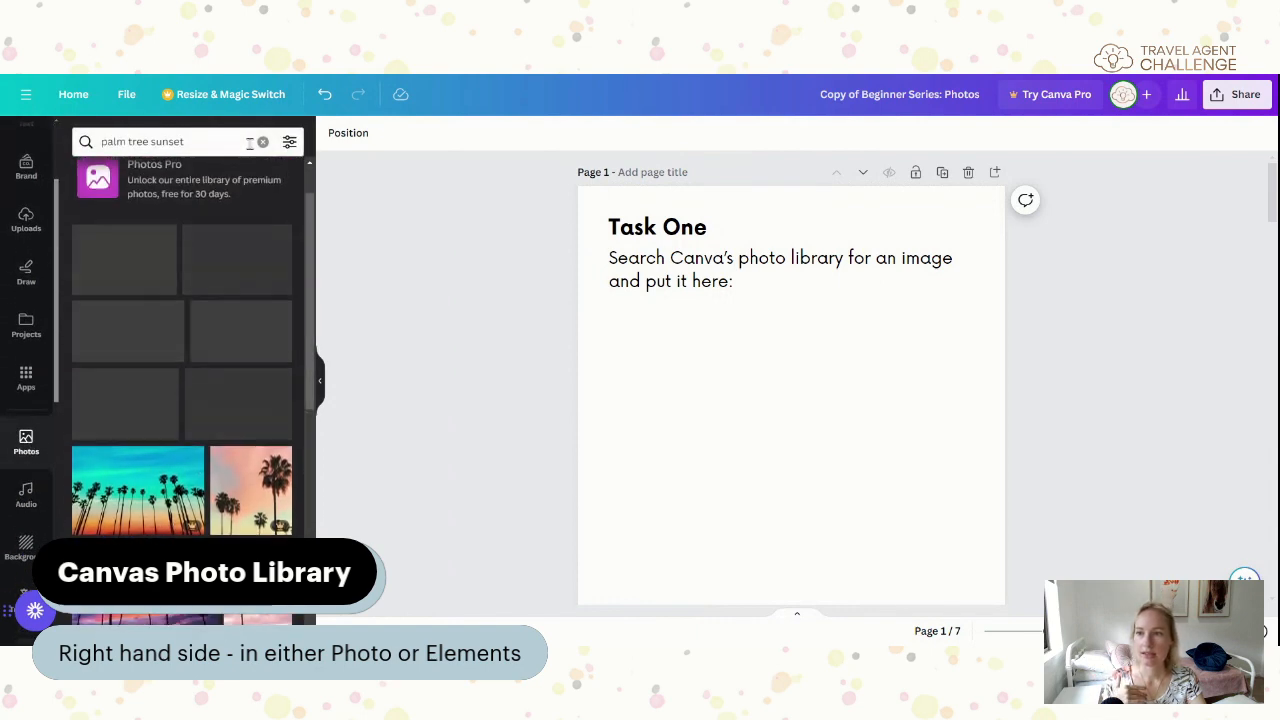
left_click(262, 141)
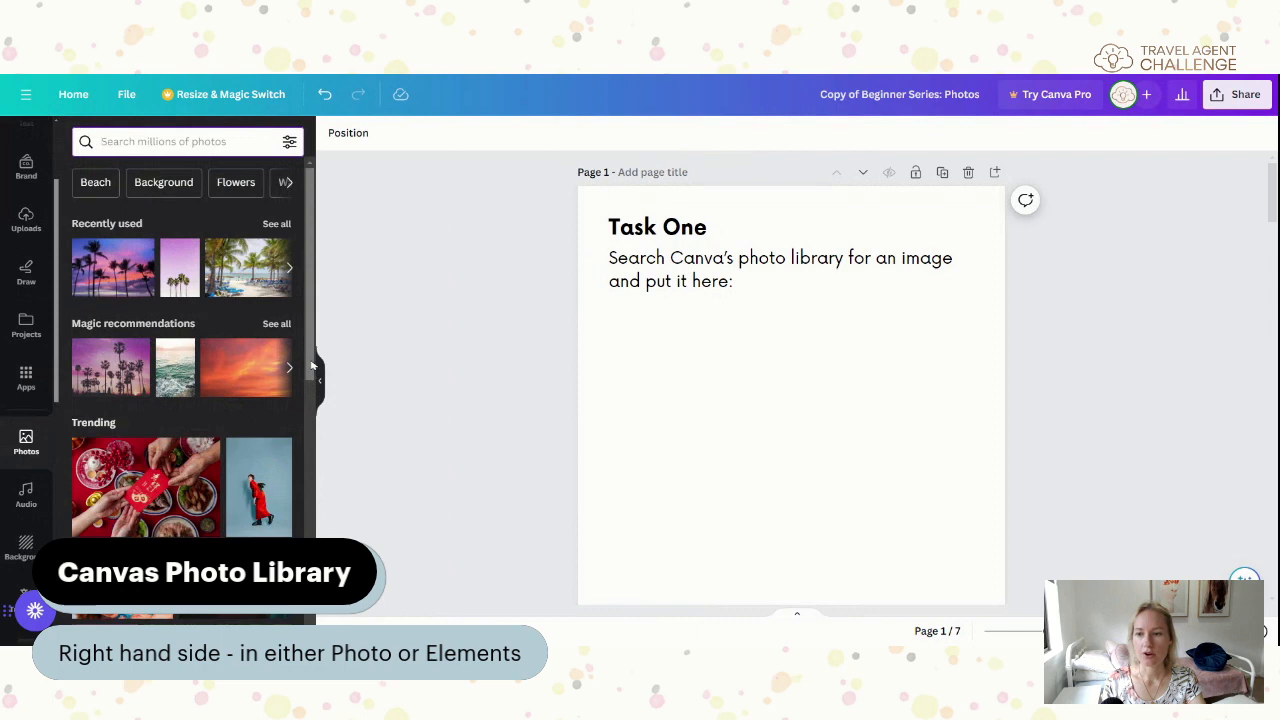
left_click_drag(311, 364, 306, 479)
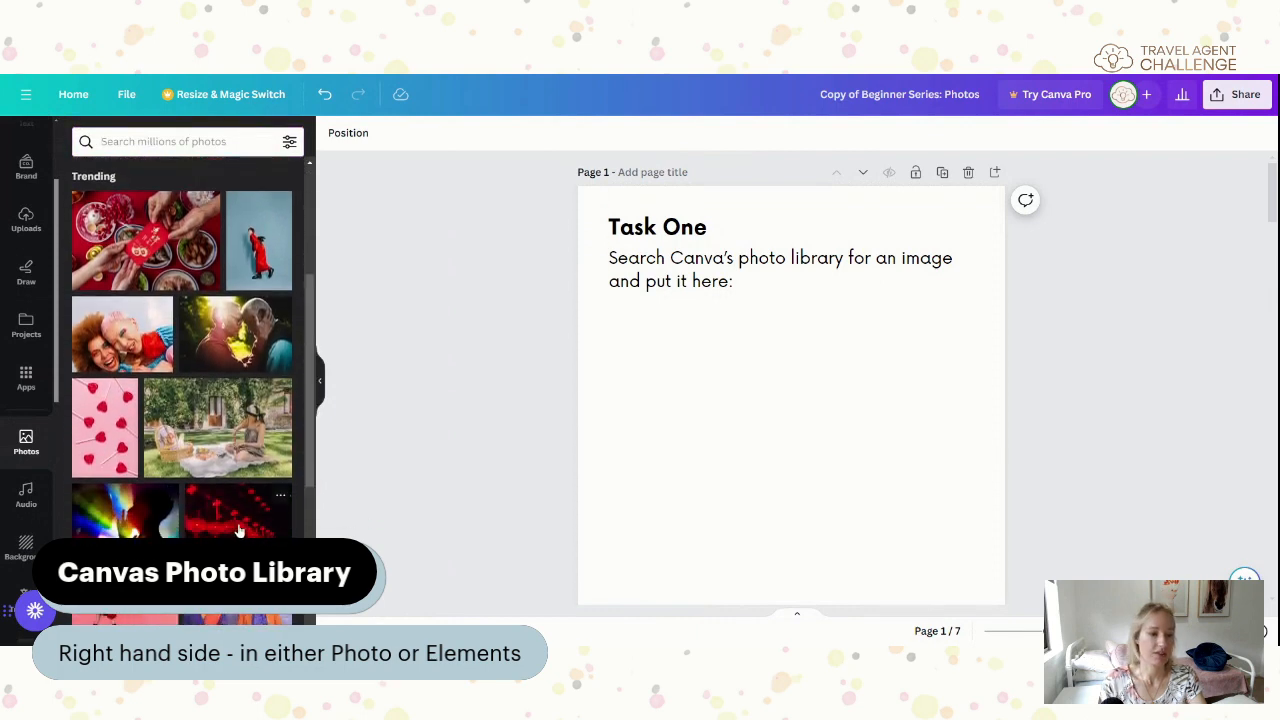
left_click_drag(309, 475, 309, 371)
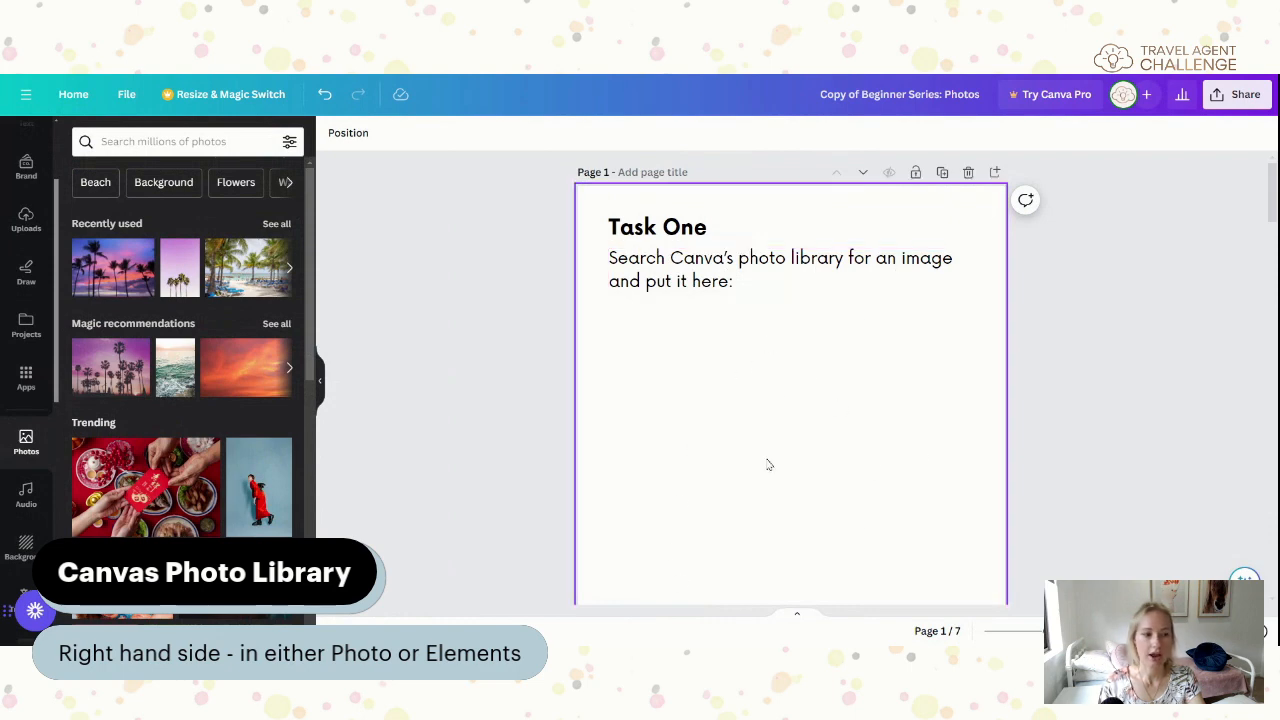
Search the photo library for "palm tree sunset" and add the free purple-and-pink sunset photo with palm silhouettes to page 1.
left_click(192, 142)
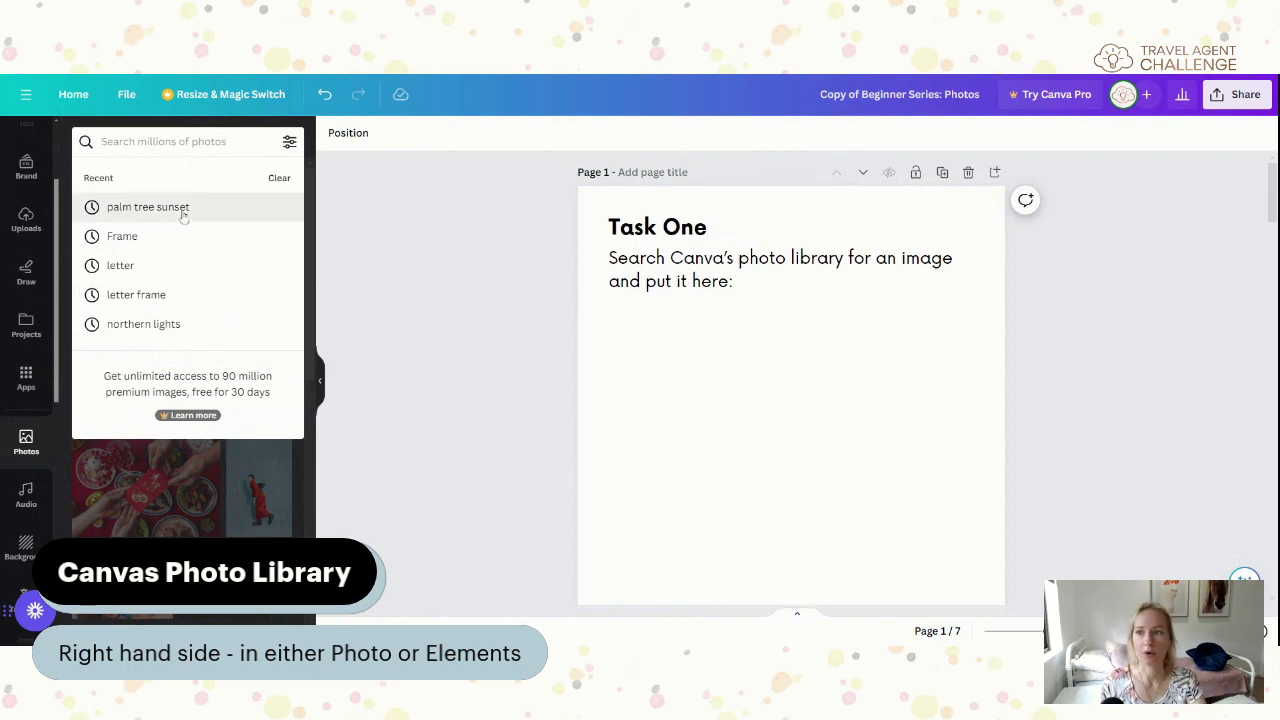
left_click(150, 207)
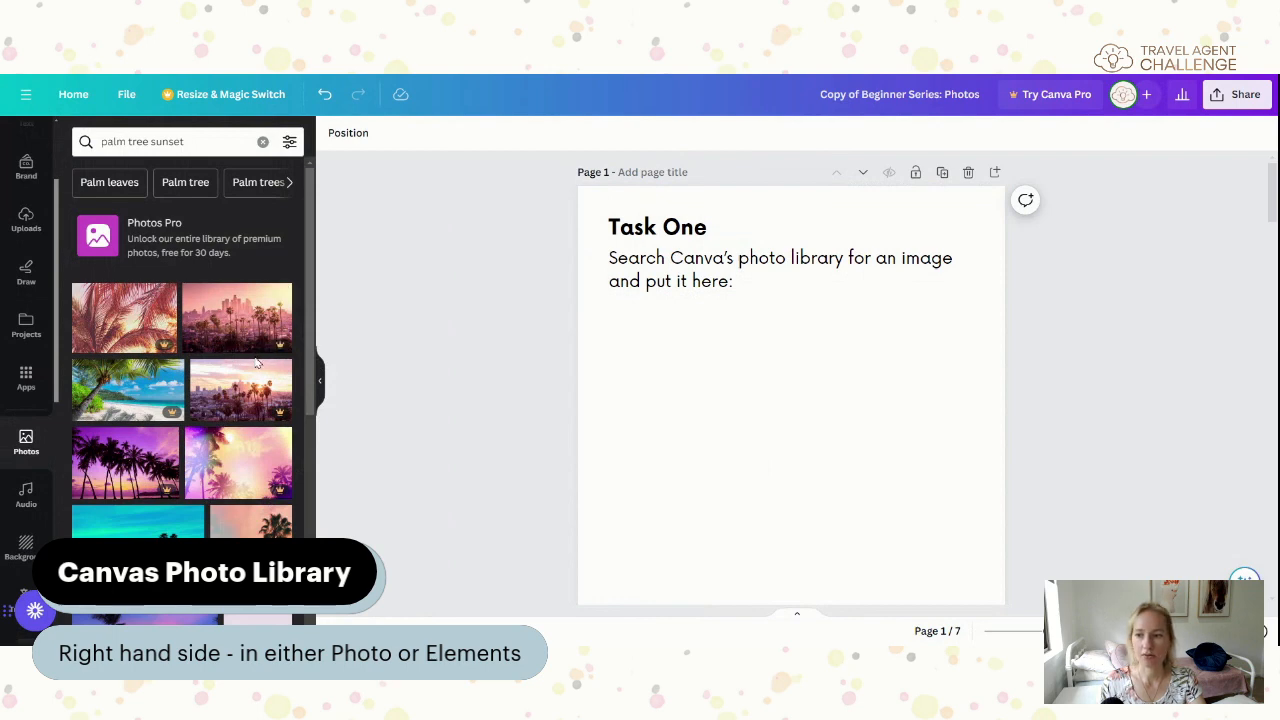
scroll(258, 370, "down", 3)
scroll(261, 531, "down", 1)
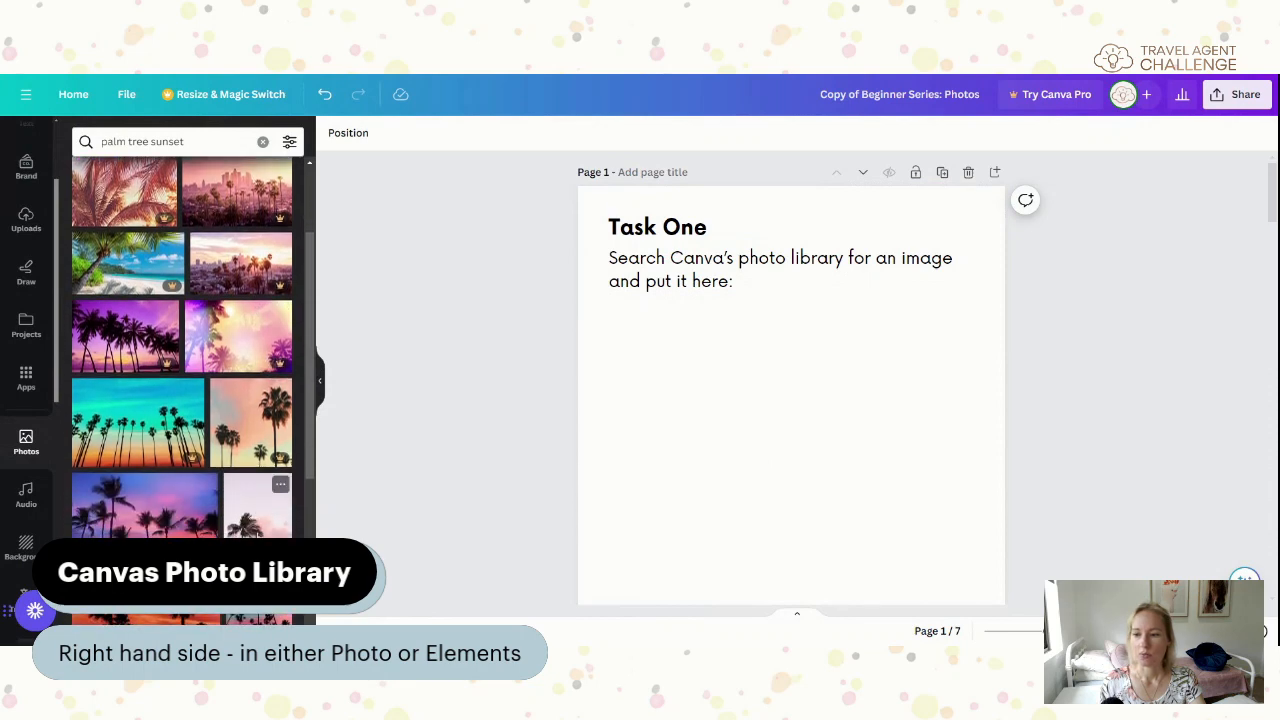
scroll(183, 347, "down", 4)
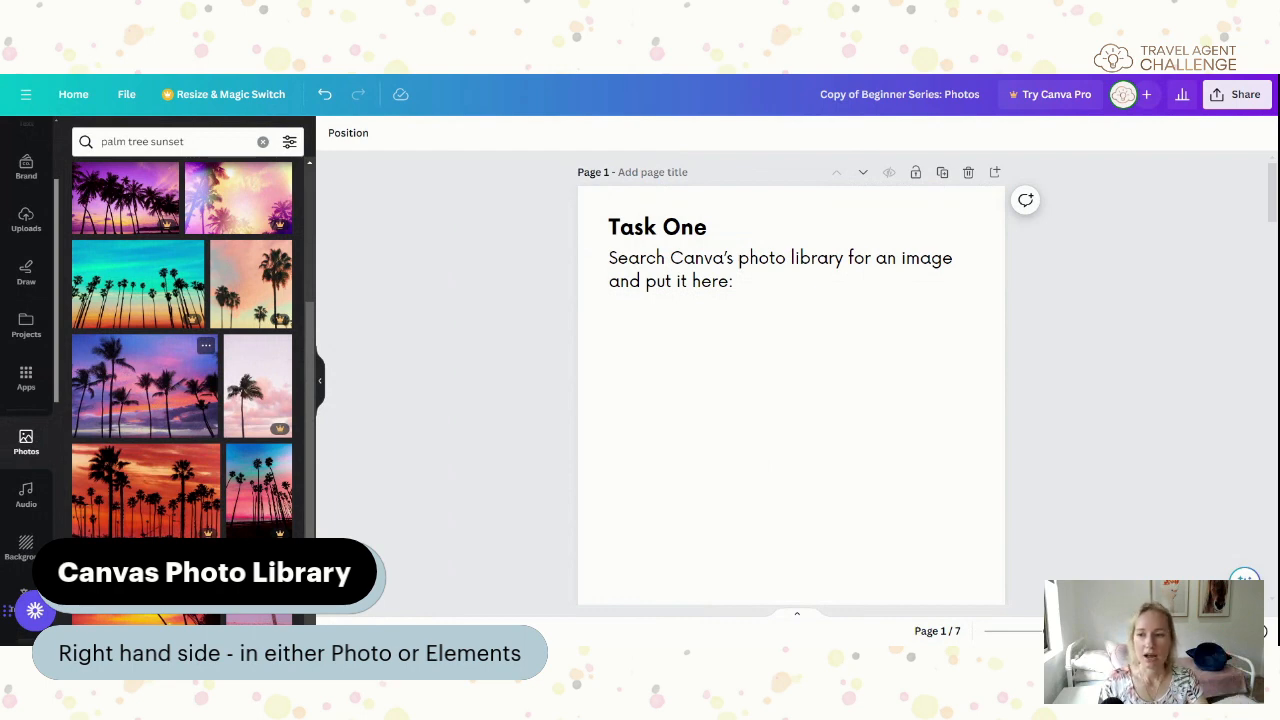
left_click(157, 403)
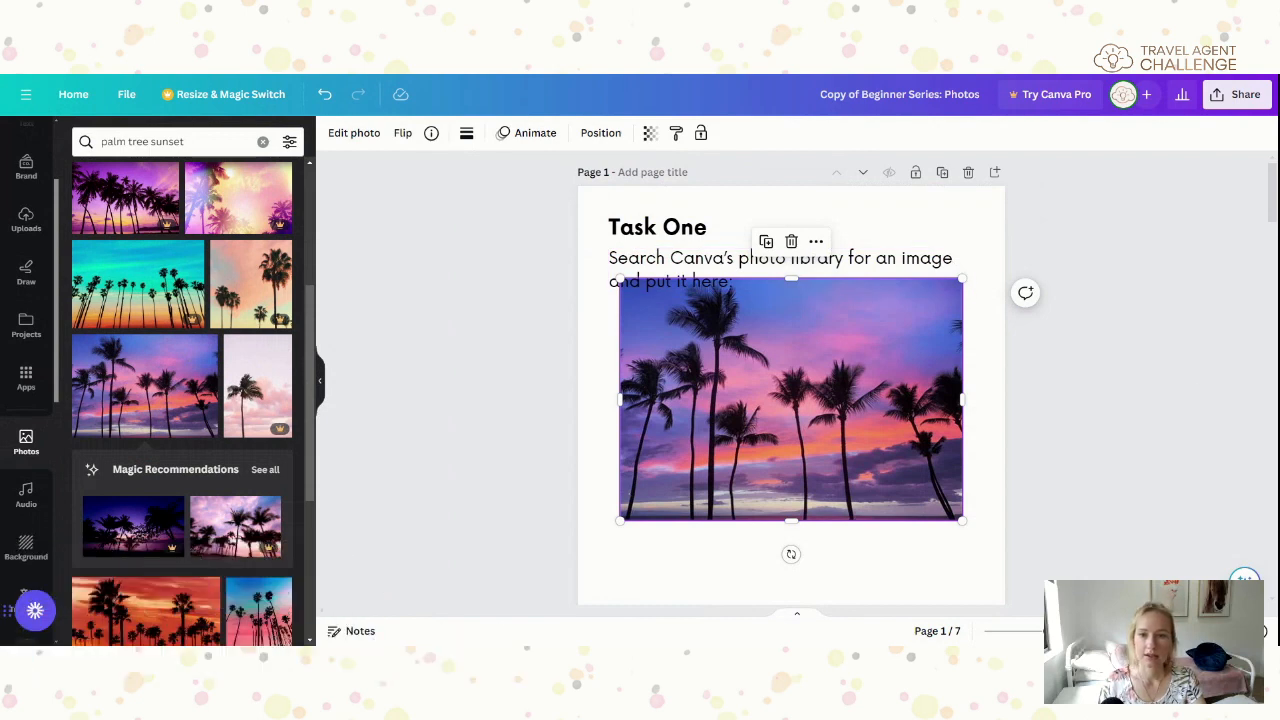
Add the uploaded collage image of cruise social media posts to the Task Two page.
scroll(839, 462, "down", 5)
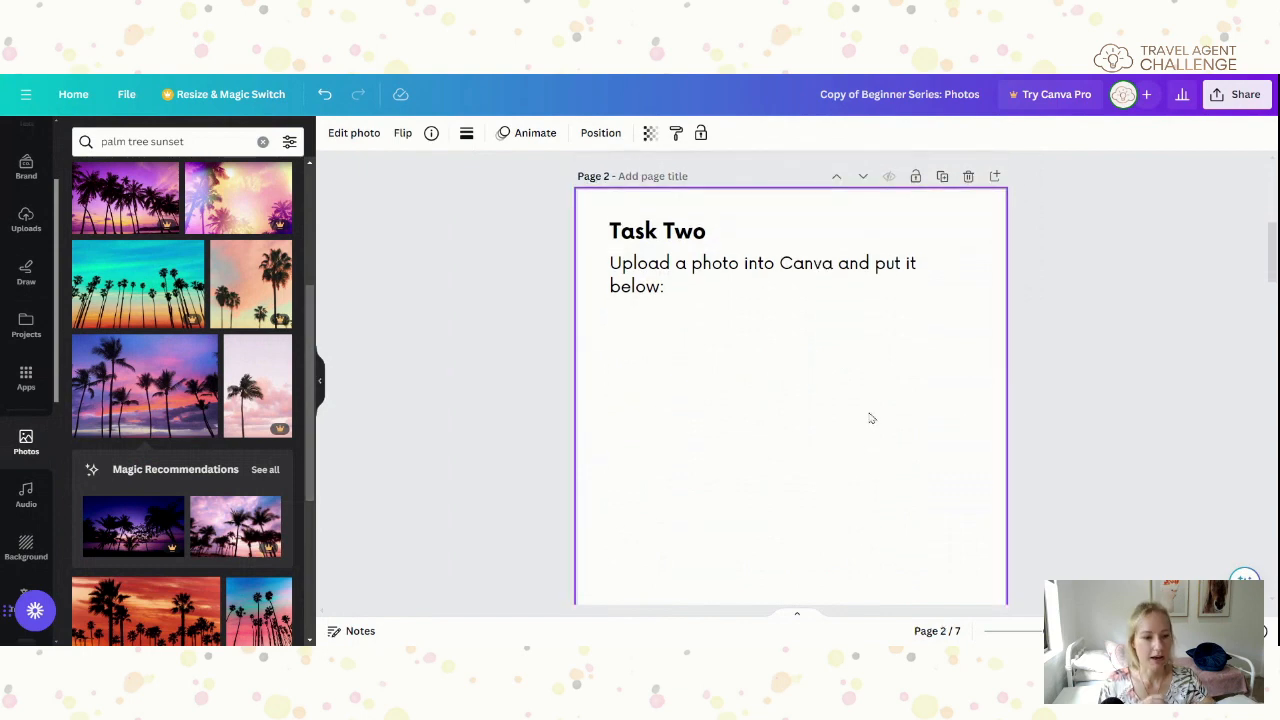
left_click(320, 386)
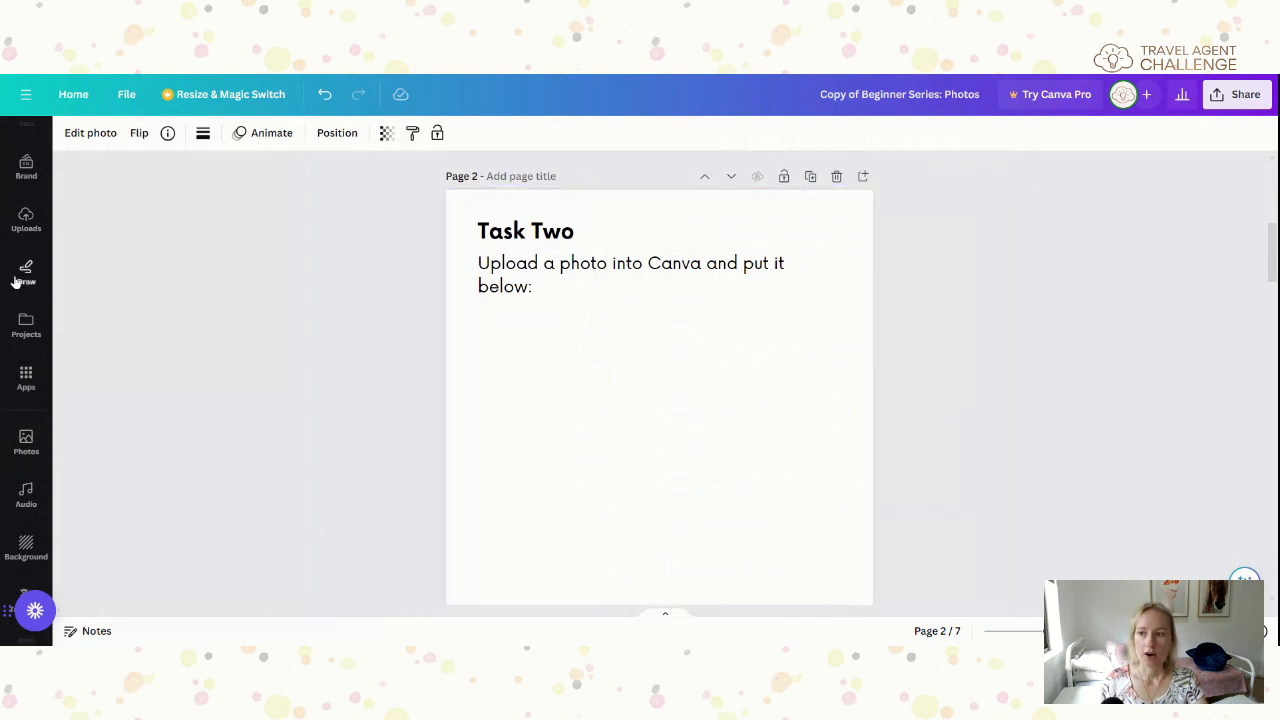
scroll(23, 277, "up", 2)
scroll(239, 234, "up", 1)
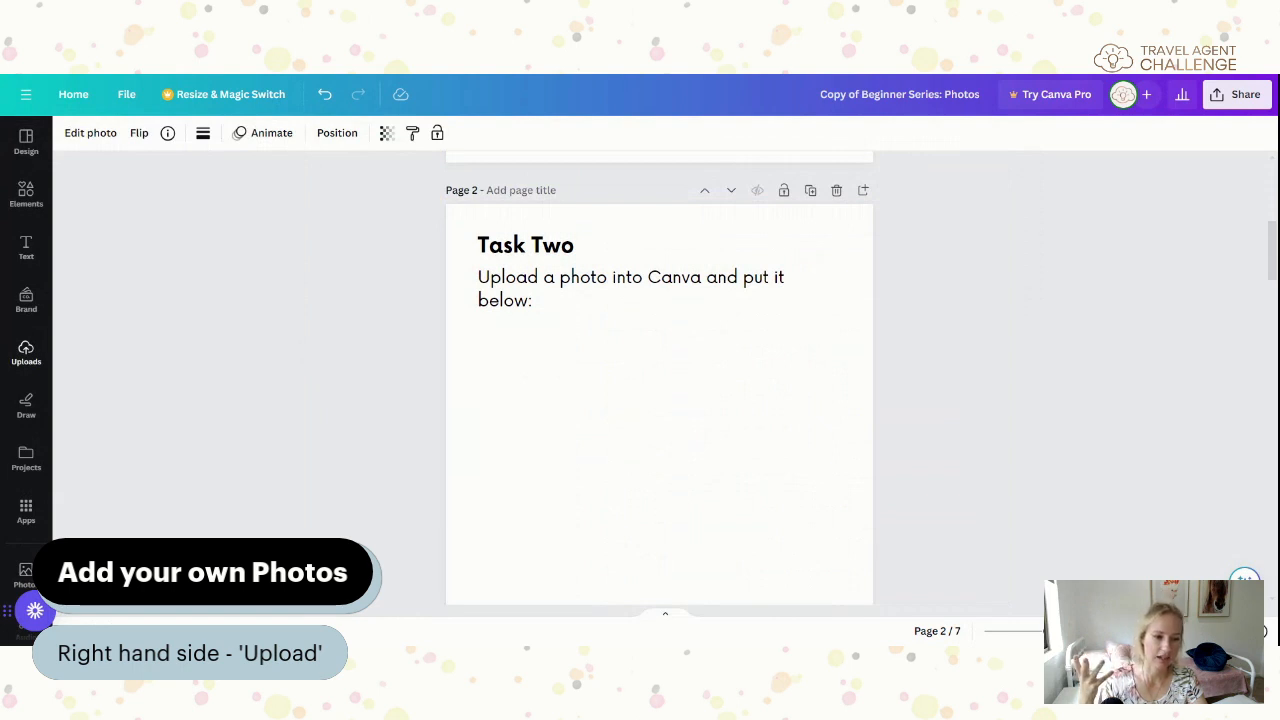
left_click(28, 352)
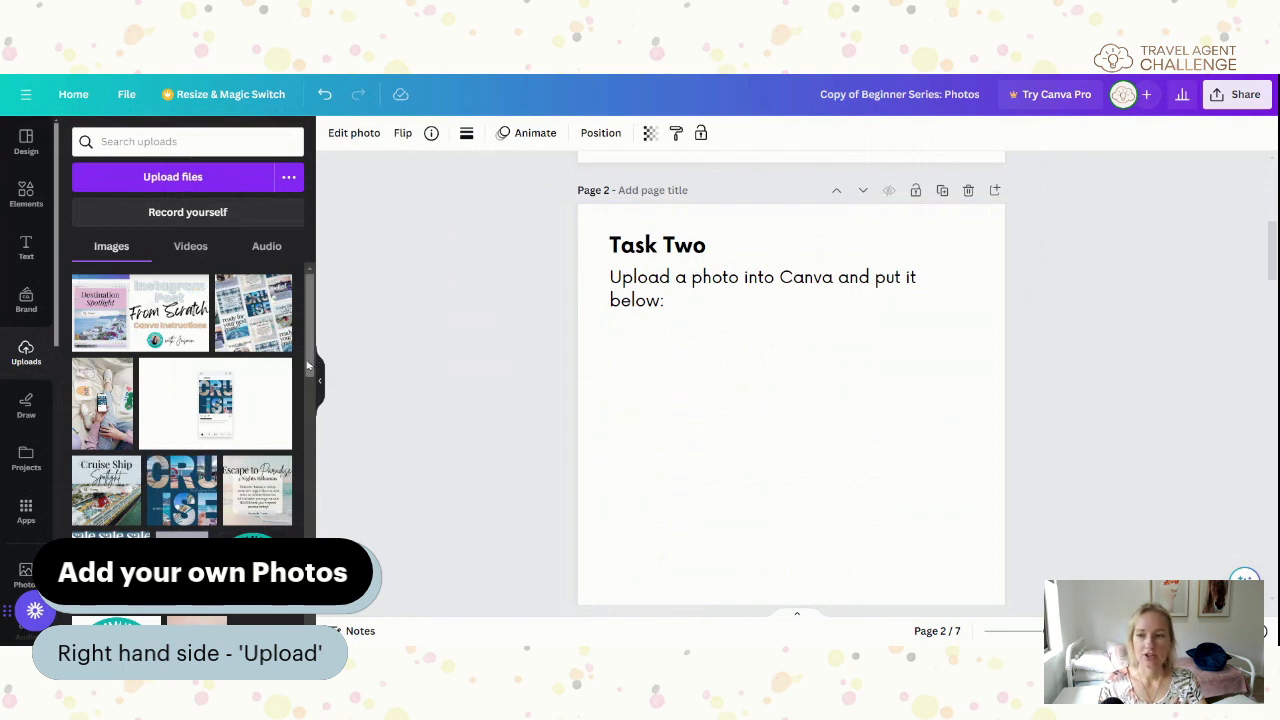
scroll(311, 366, "down", 10)
scroll(311, 366, "up", 10)
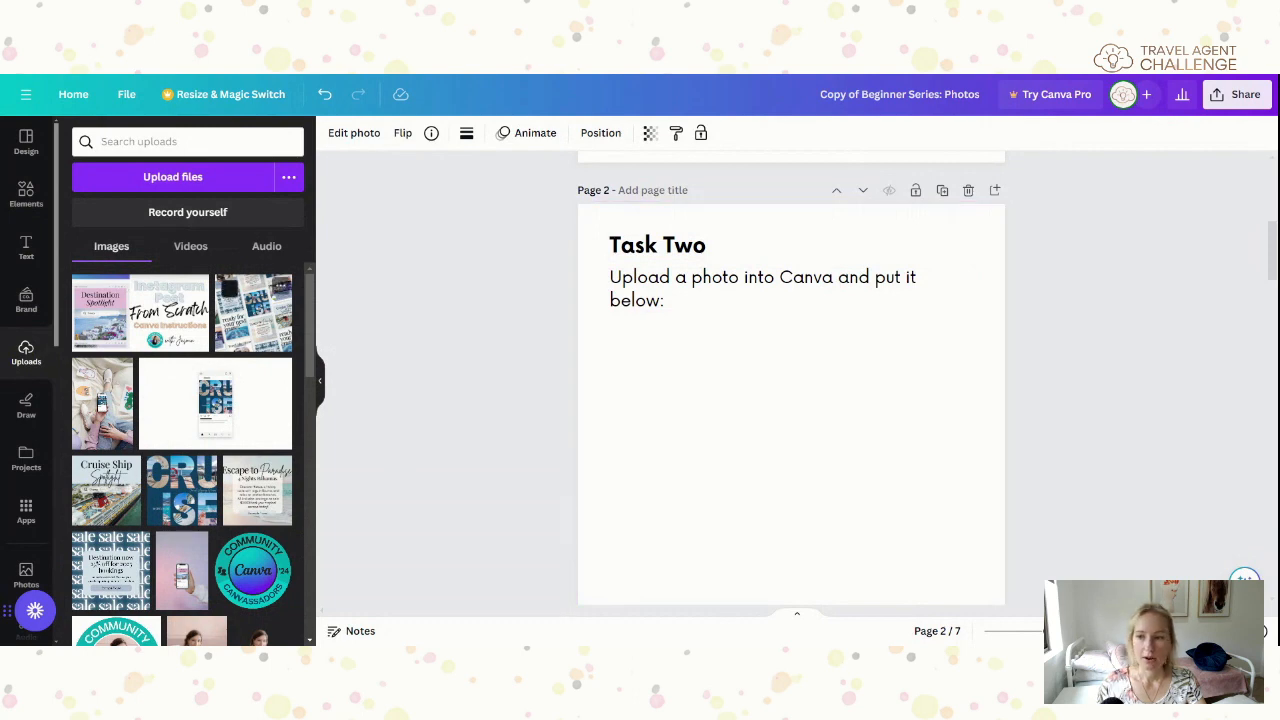
left_click(254, 324)
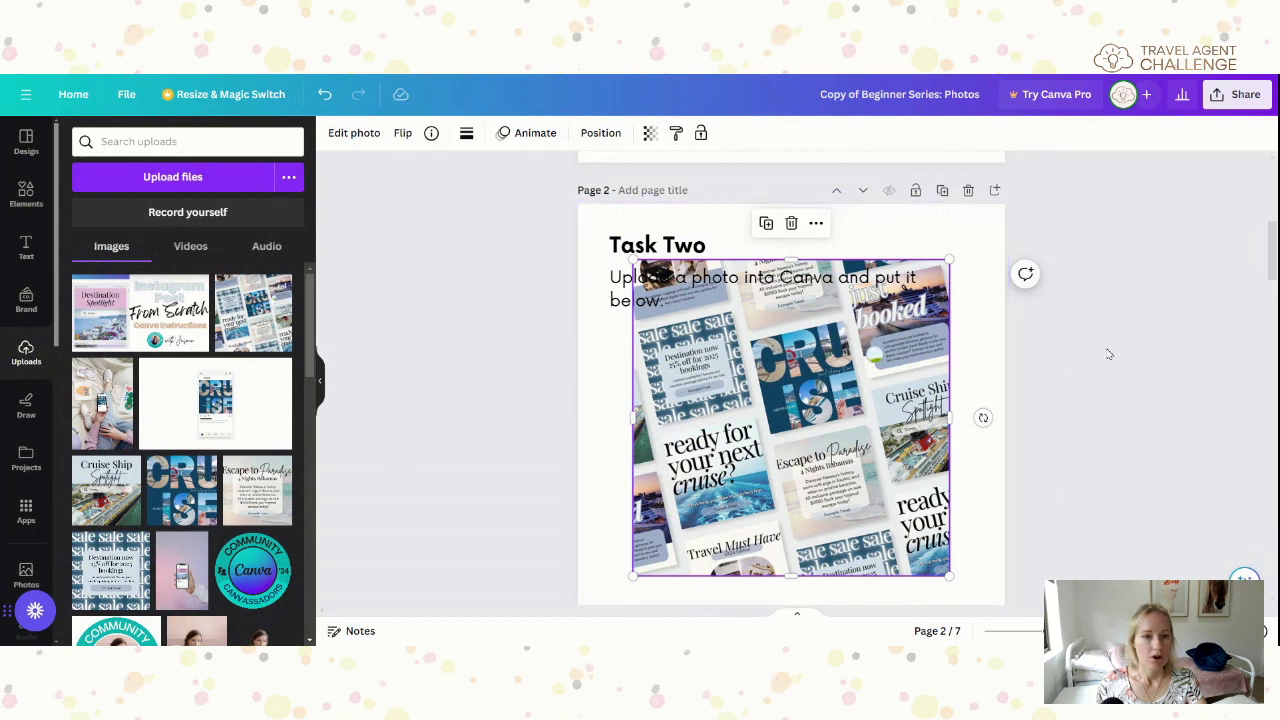
Enlarge the palm tree photo on page 4 proportionally from its lower-left corner, keeping the upper-right corner in place.
left_click_drag(1271, 244, 1267, 310)
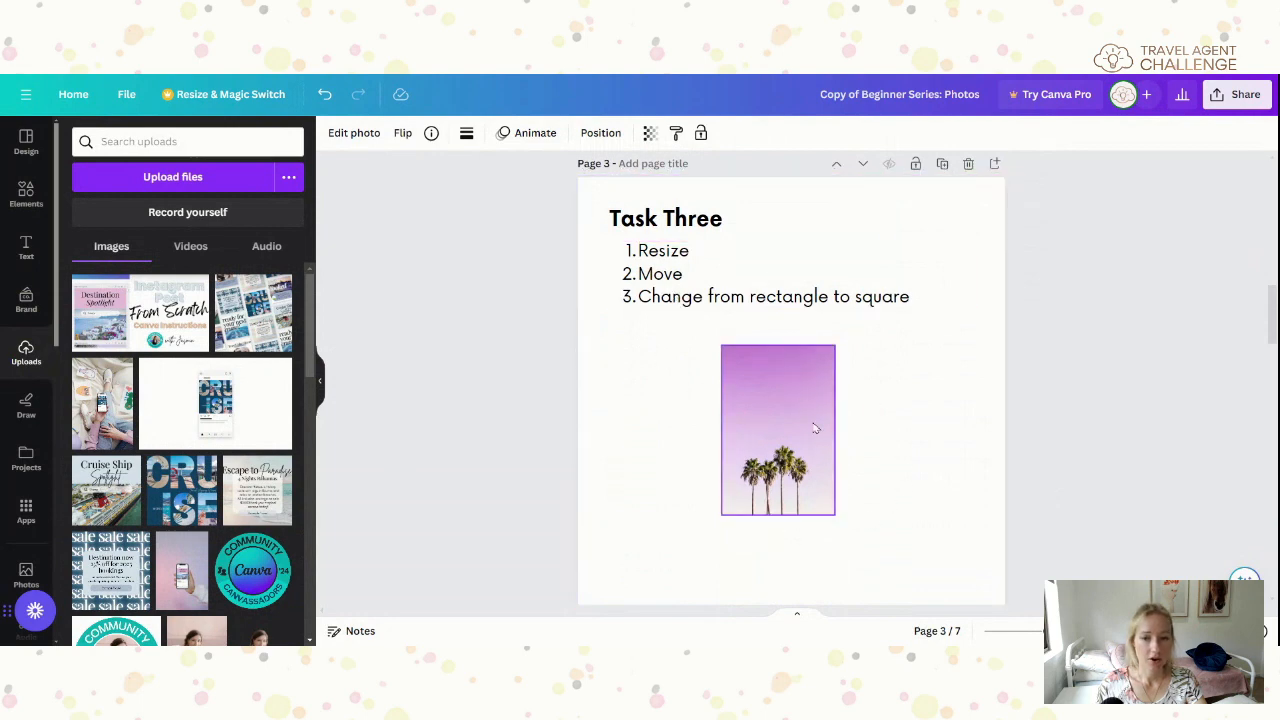
scroll(831, 423, "up", 1)
scroll(1074, 331, "up", 10)
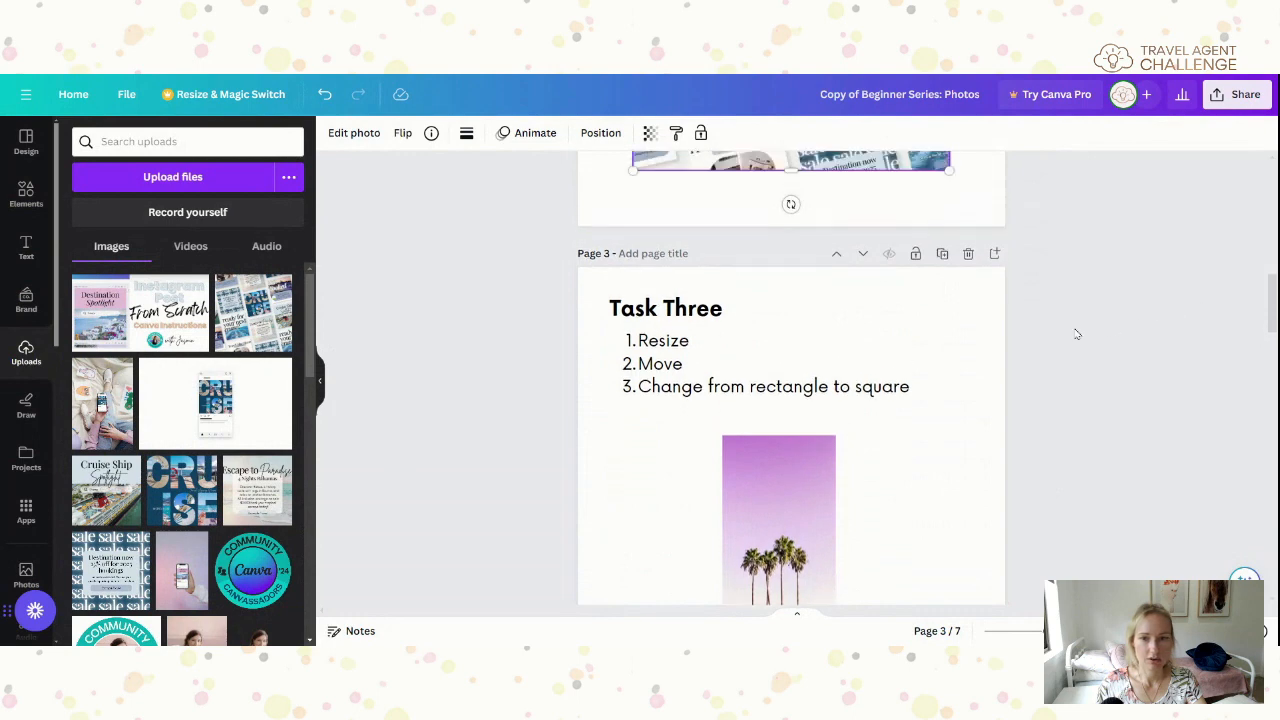
scroll(983, 352, "up", 1)
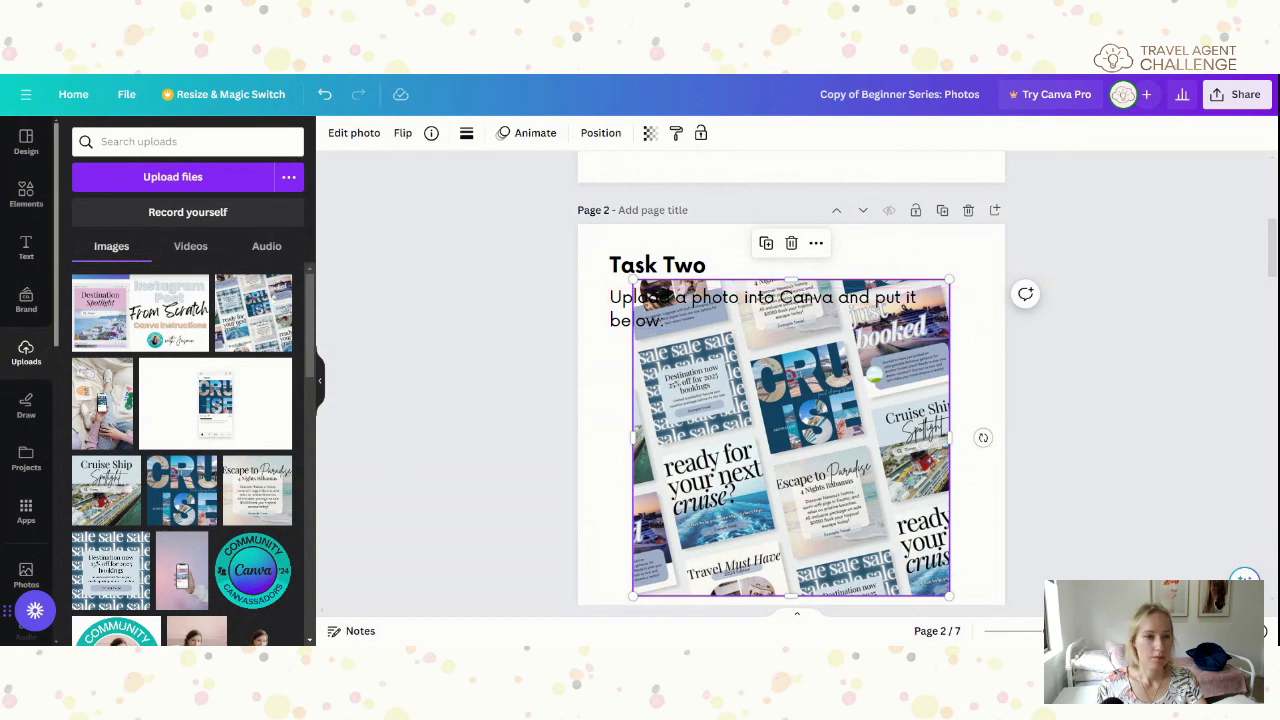
left_click_drag(1274, 237, 1266, 309)
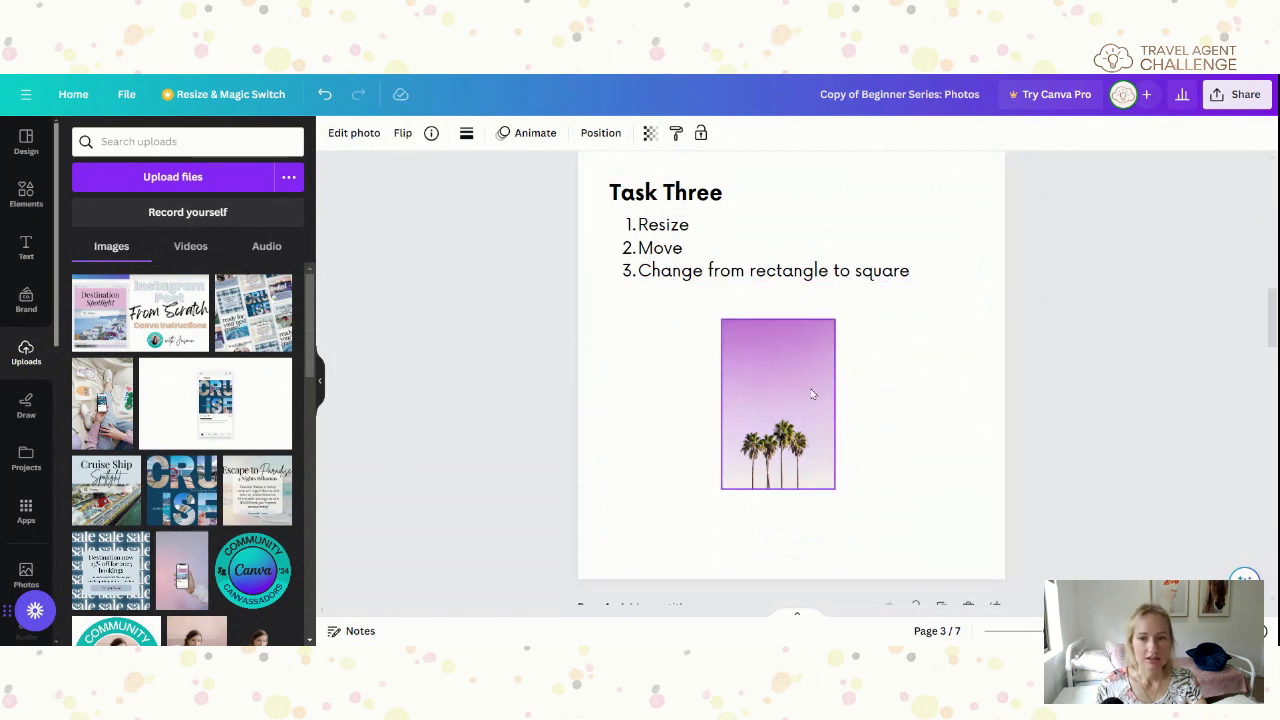
left_click_drag(1272, 305, 1270, 362)
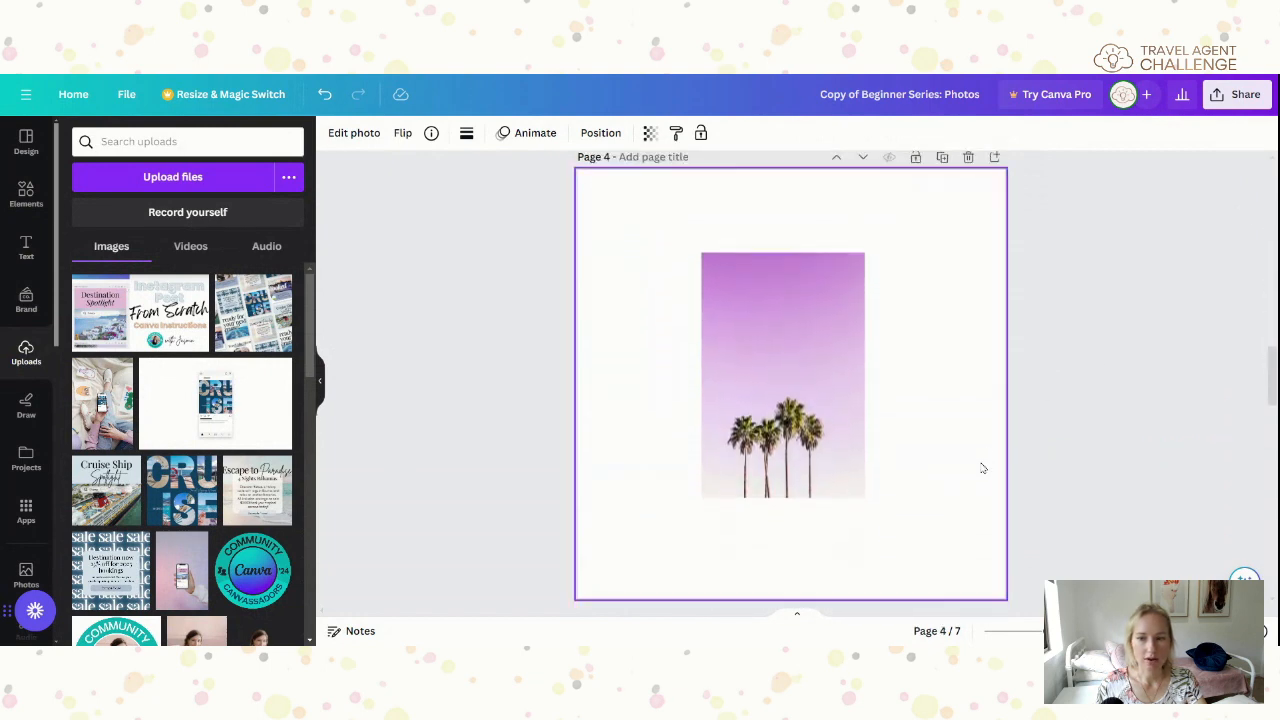
left_click(322, 388)
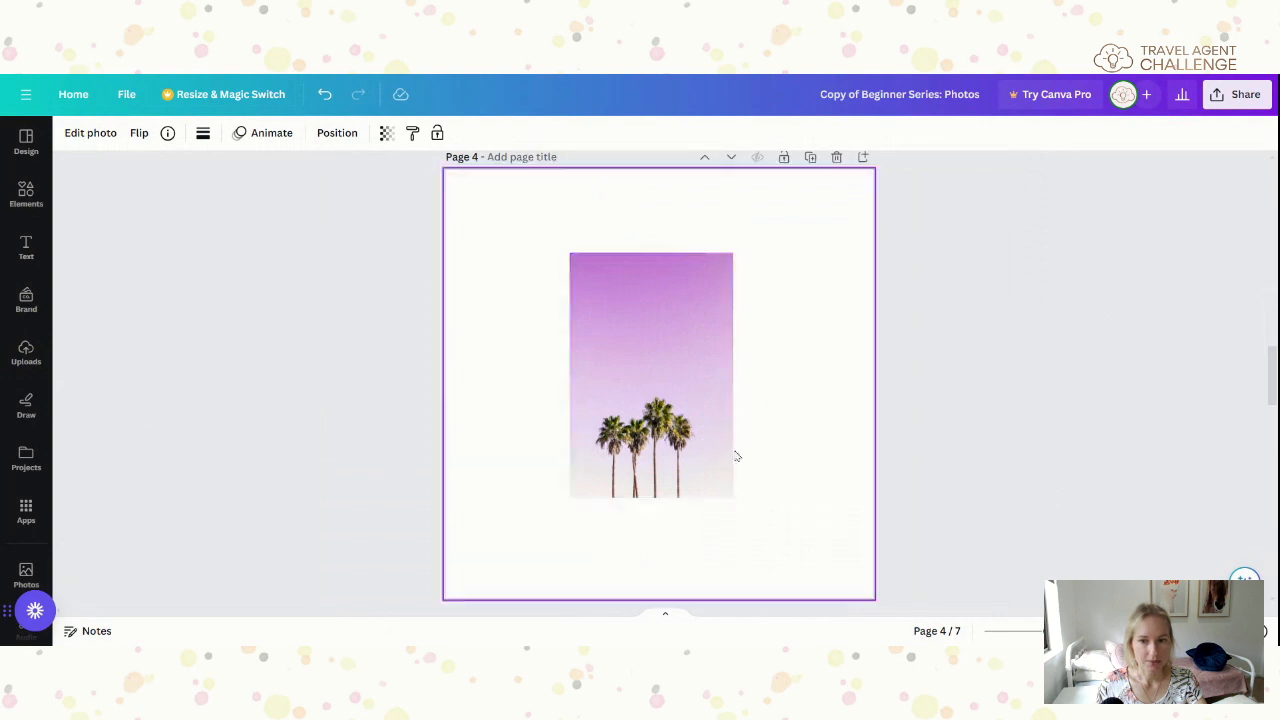
left_click(651, 342)
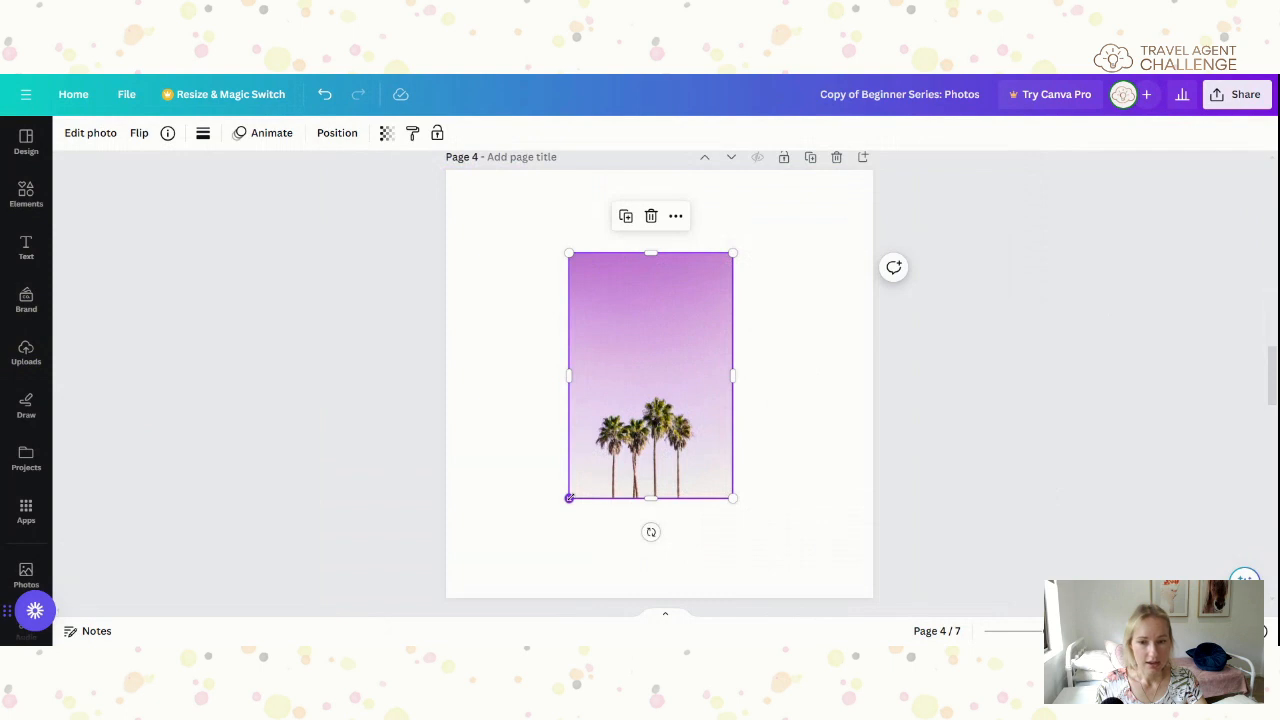
left_click_drag(569, 497, 509, 561)
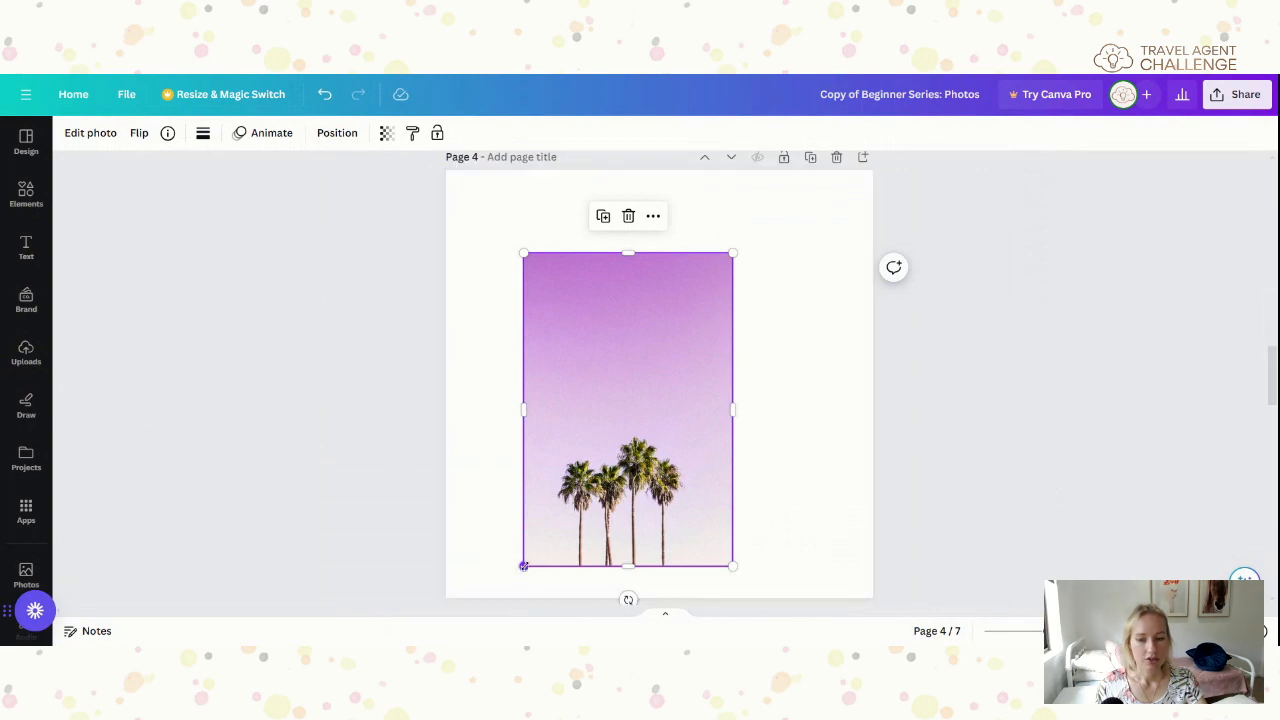
mouse_move(523, 566)
left_mouse_down()
mouse_move(697, 417)
mouse_move(794, 311)
mouse_move(543, 580)
left_mouse_up()
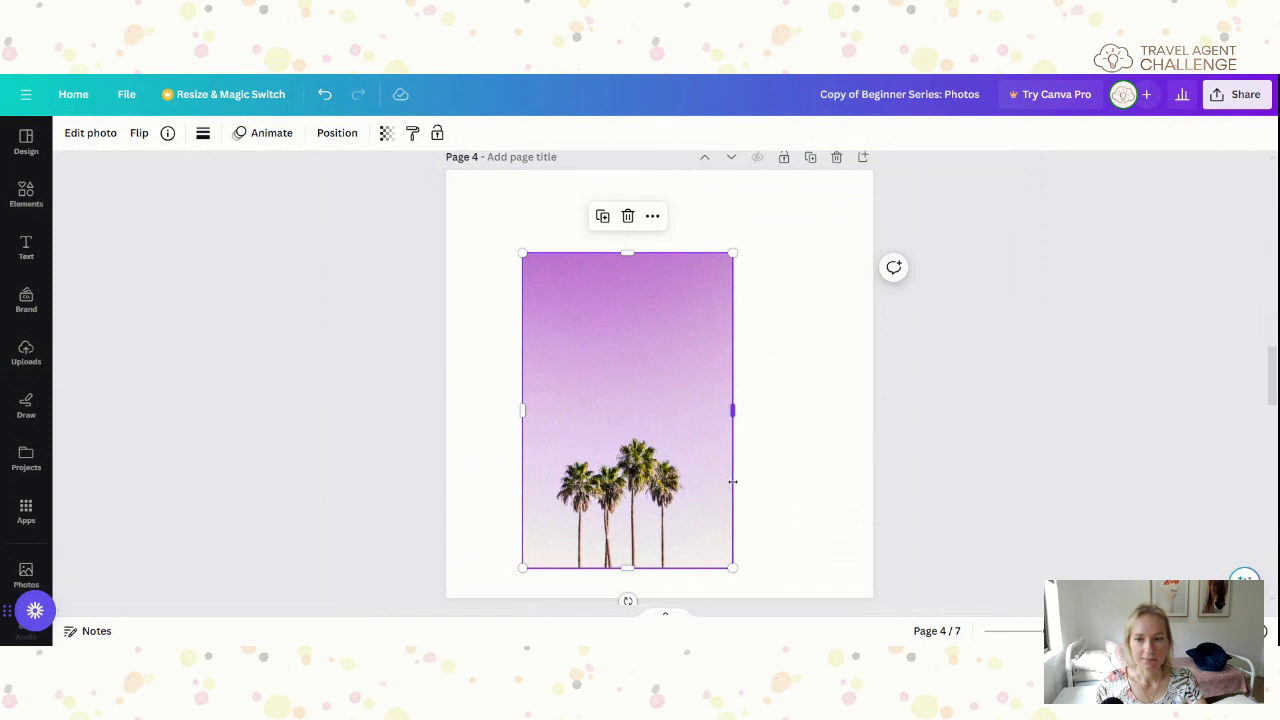
scroll(730, 470, "up", 10)
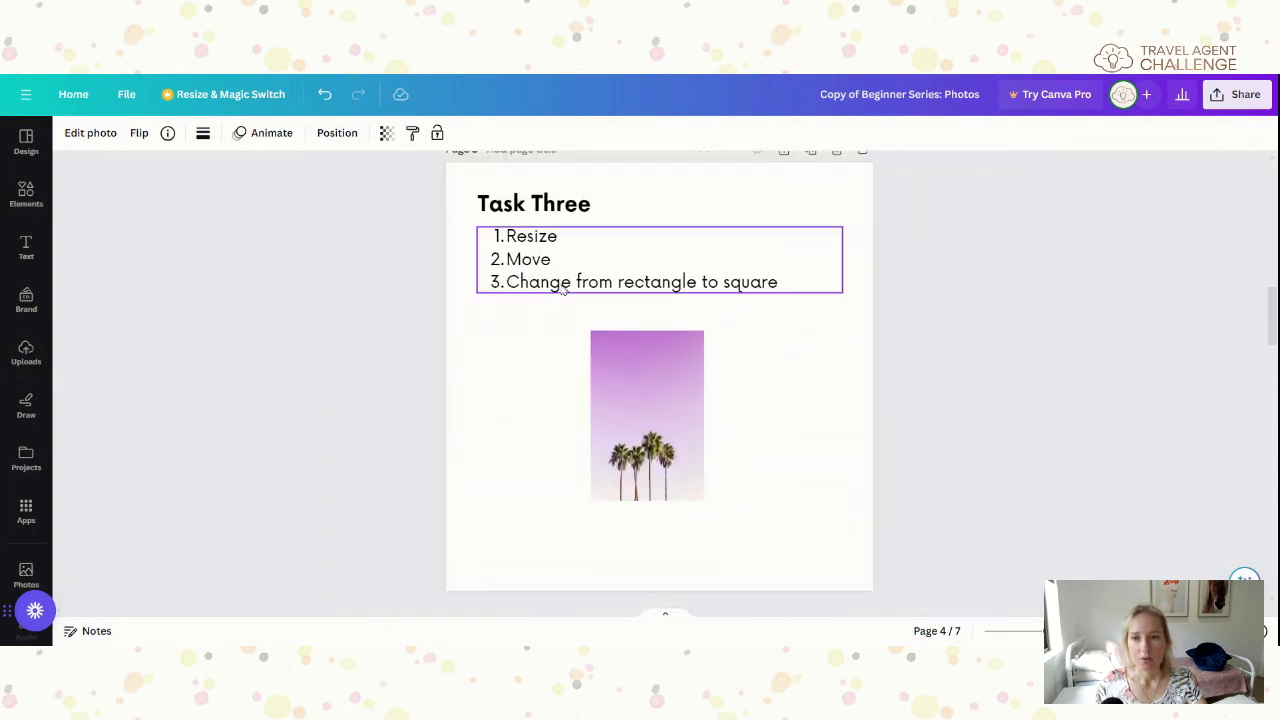
scroll(577, 466, "down", 8)
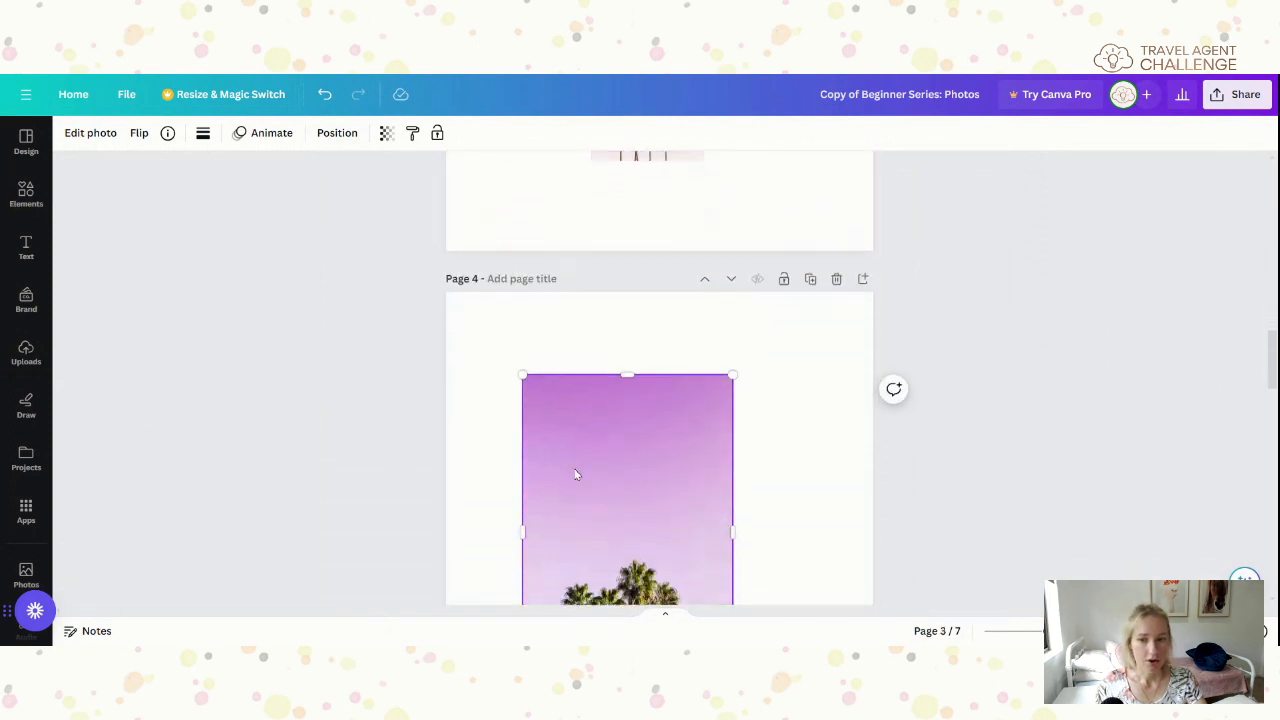
scroll(577, 474, "down", 3)
scroll(537, 508, "up", 1)
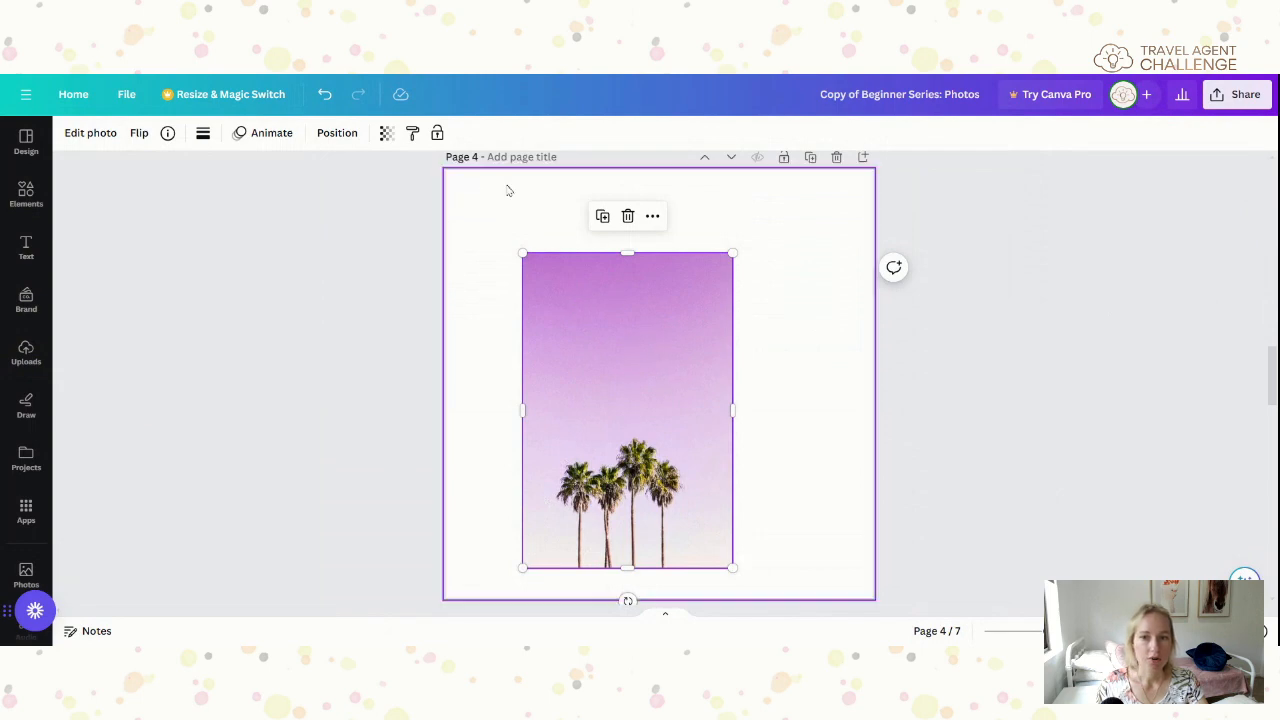
Move the palm tree photo around page 4 and place it flush in the page's upper-left corner.
left_click_drag(647, 408, 644, 409)
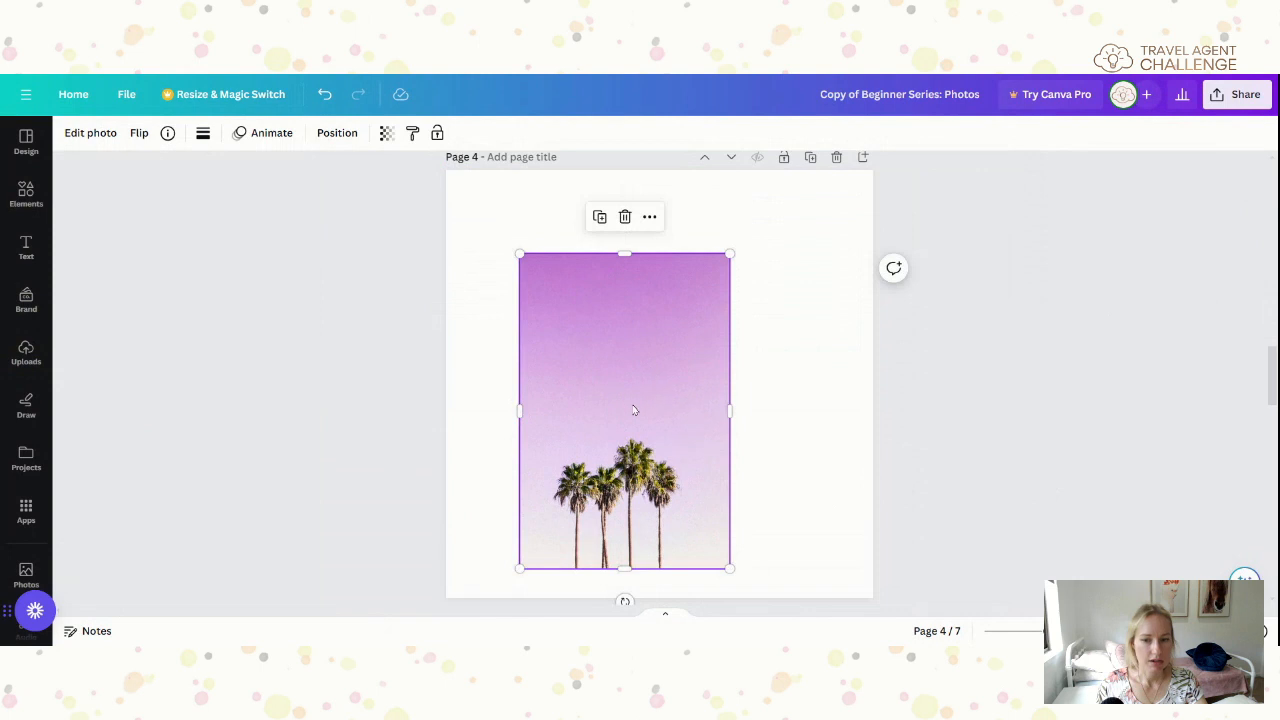
left_click_drag(623, 401, 678, 372)
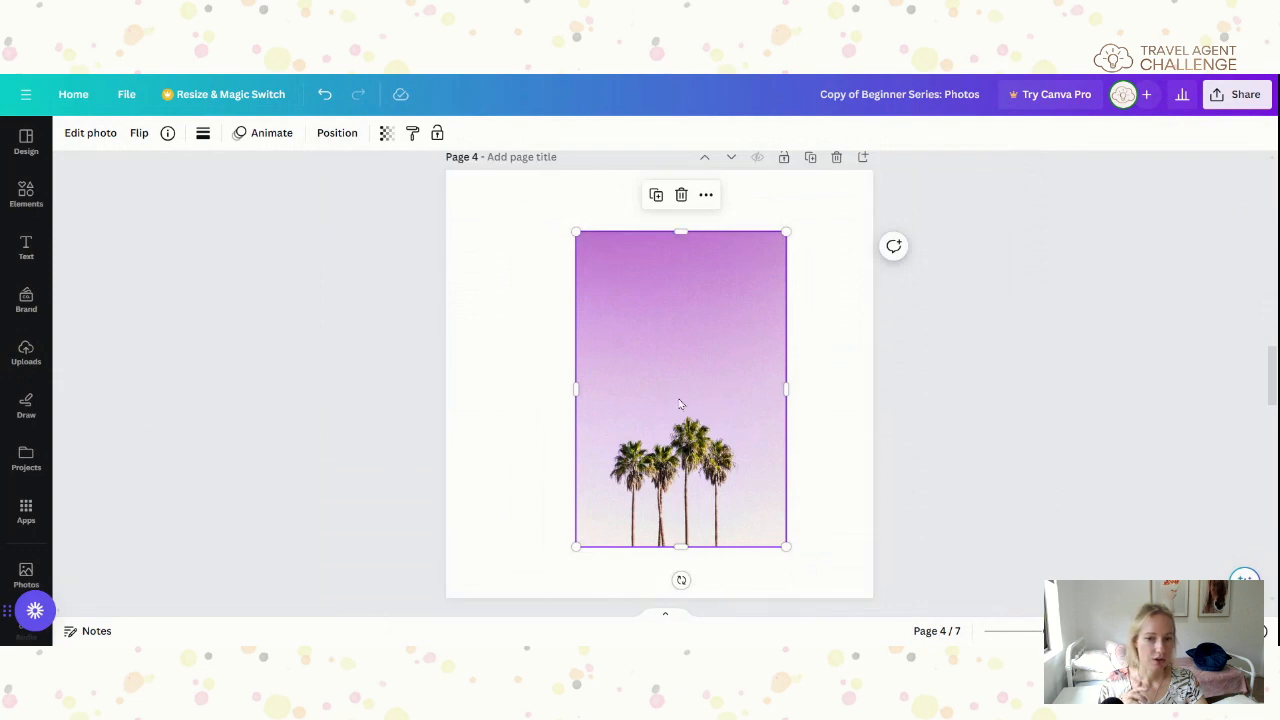
left_click_drag(684, 400, 549, 331)
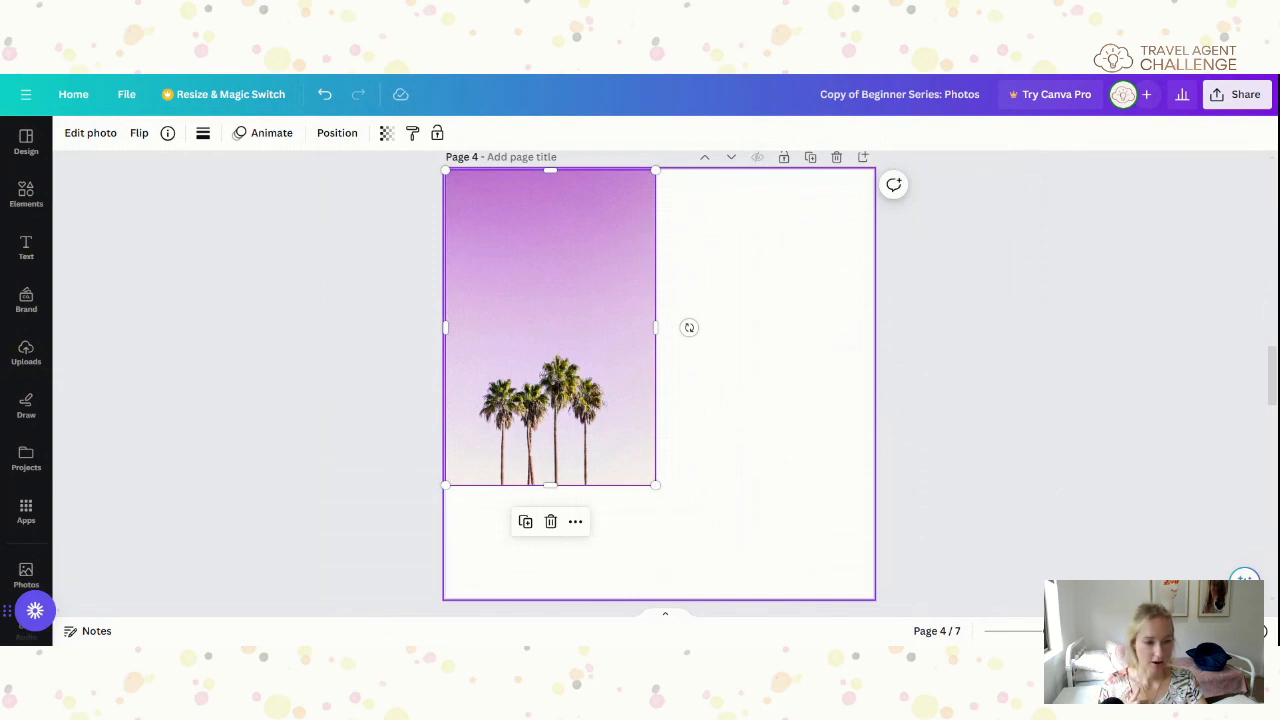
left_click(814, 514)
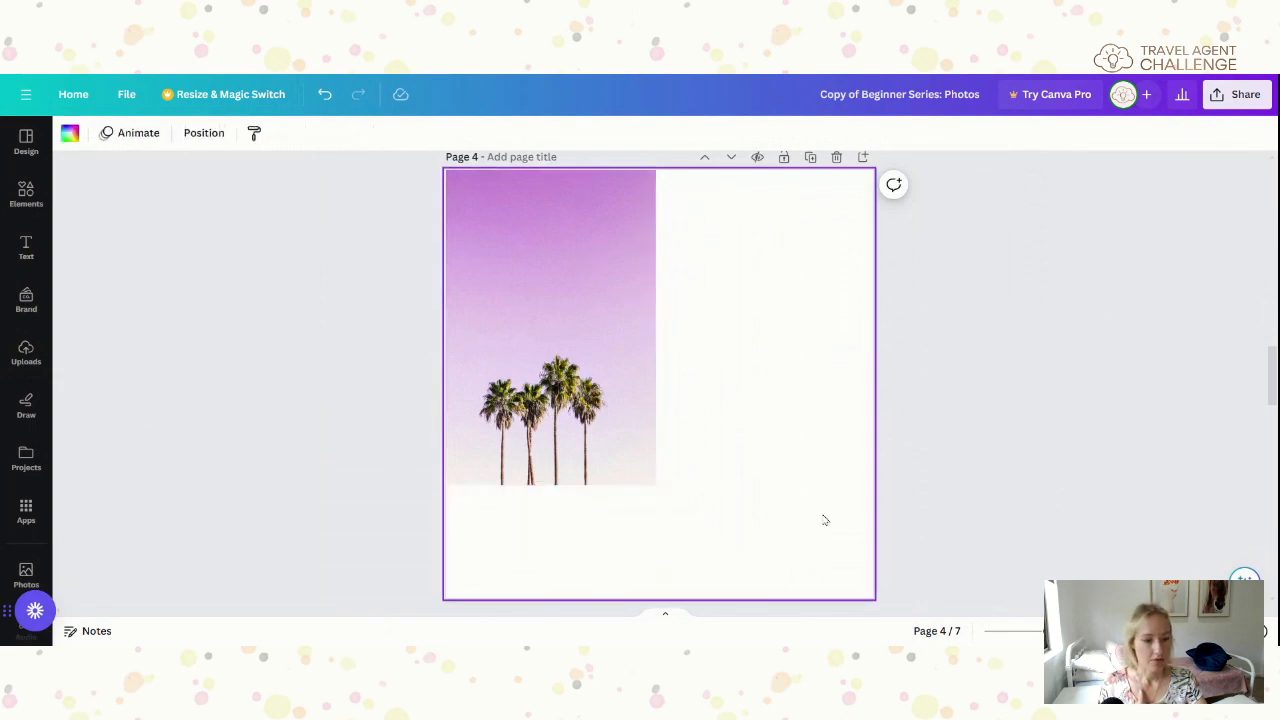
Crop the palm tree photo on page 4 to a nearly square shape by trimming its upper, right and left edges.
scroll(825, 520, "up", 5)
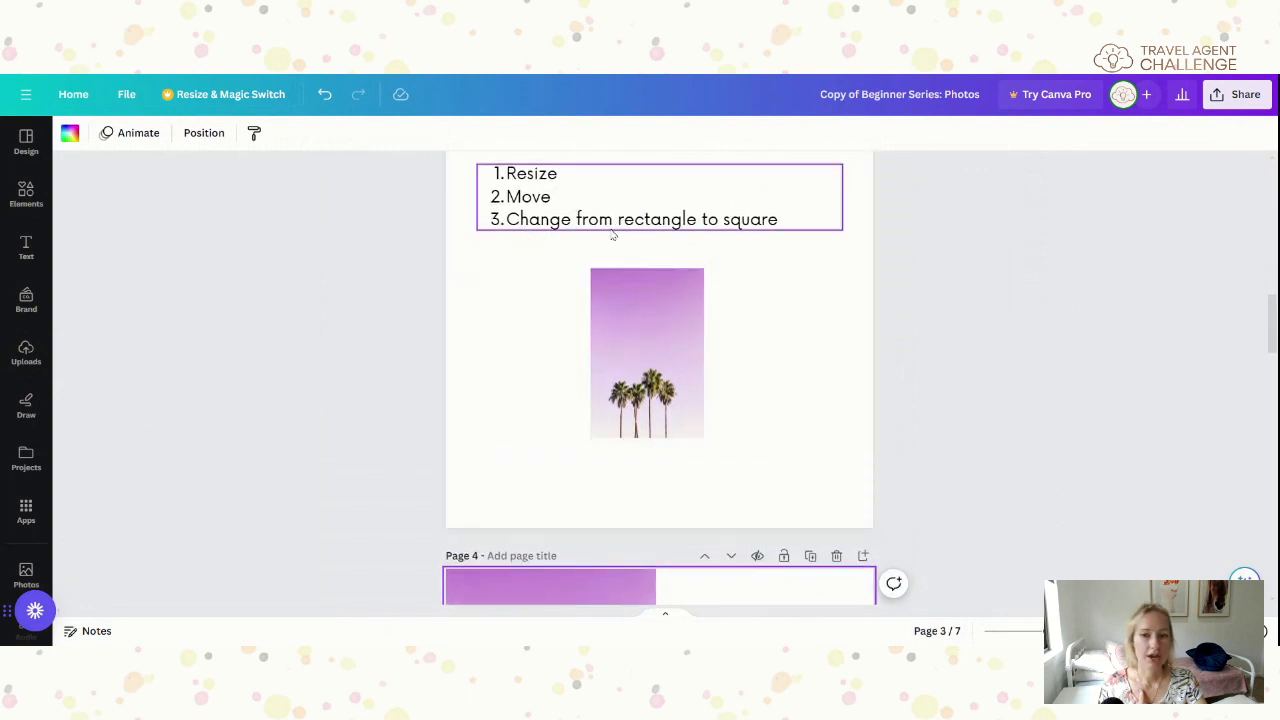
scroll(769, 470, "down", 5)
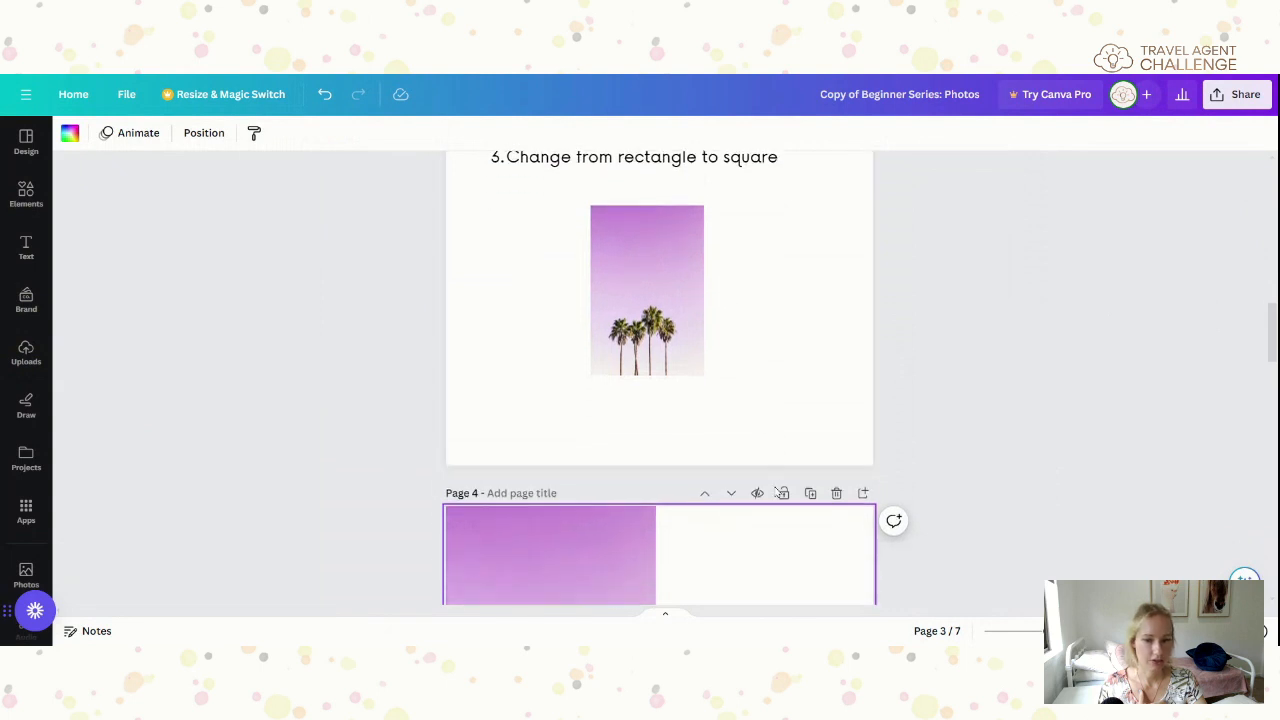
scroll(684, 544, "down", 2)
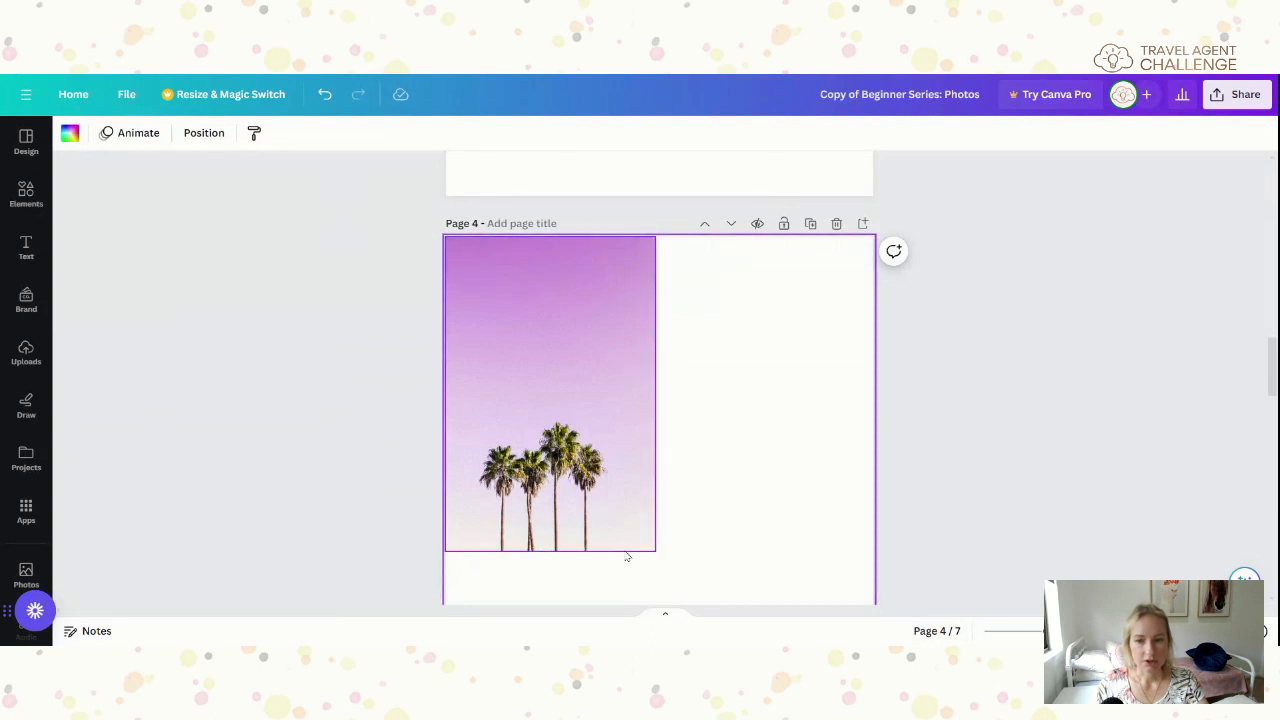
left_click(562, 420)
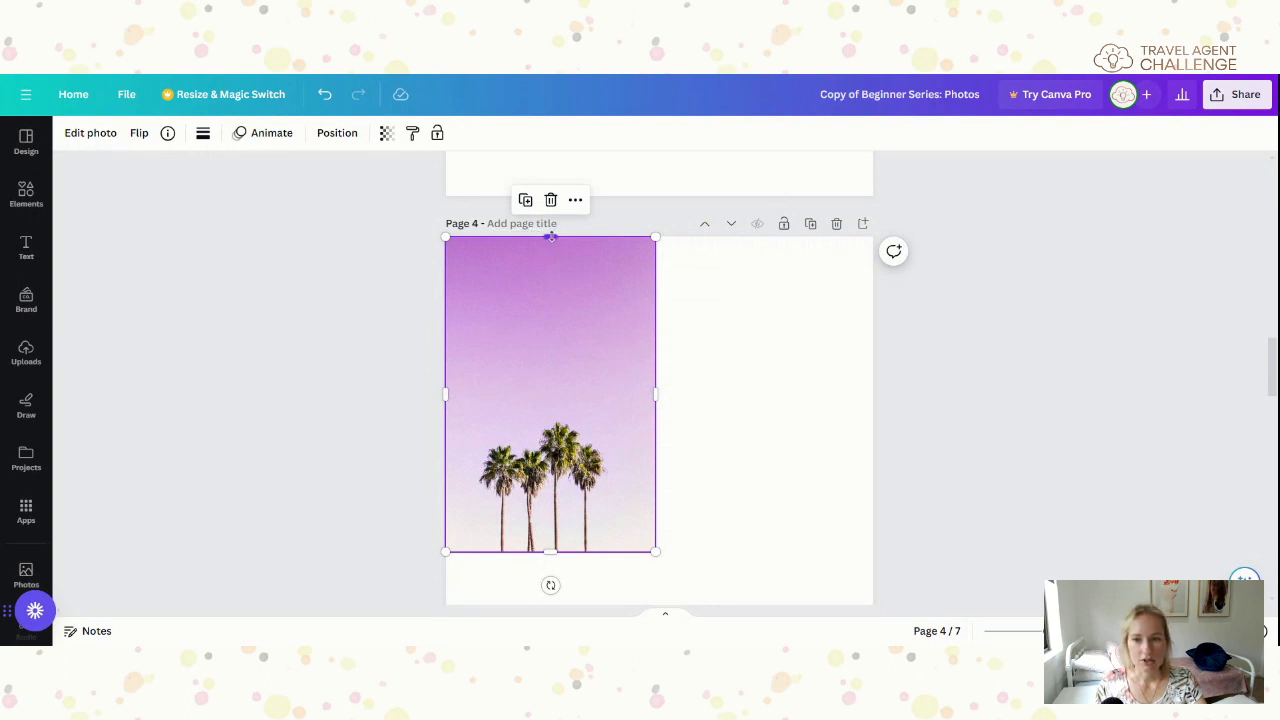
left_click_drag(550, 237, 533, 405)
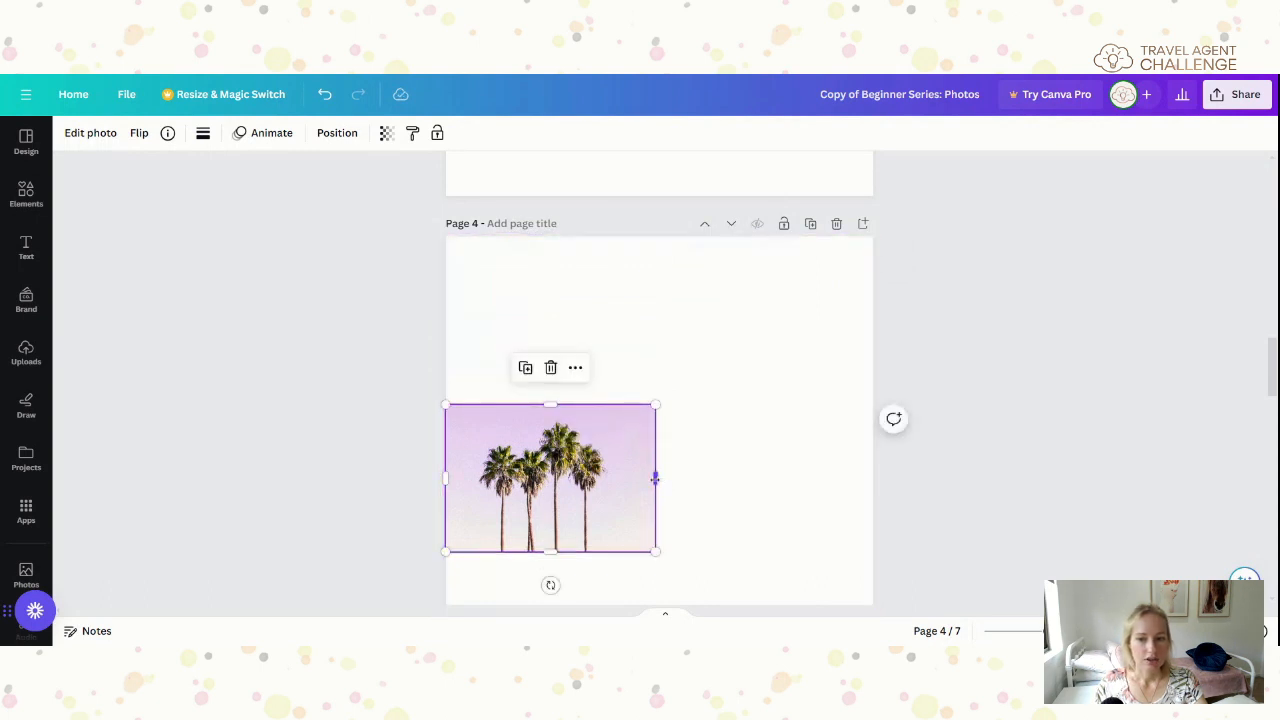
left_click_drag(655, 478, 635, 477)
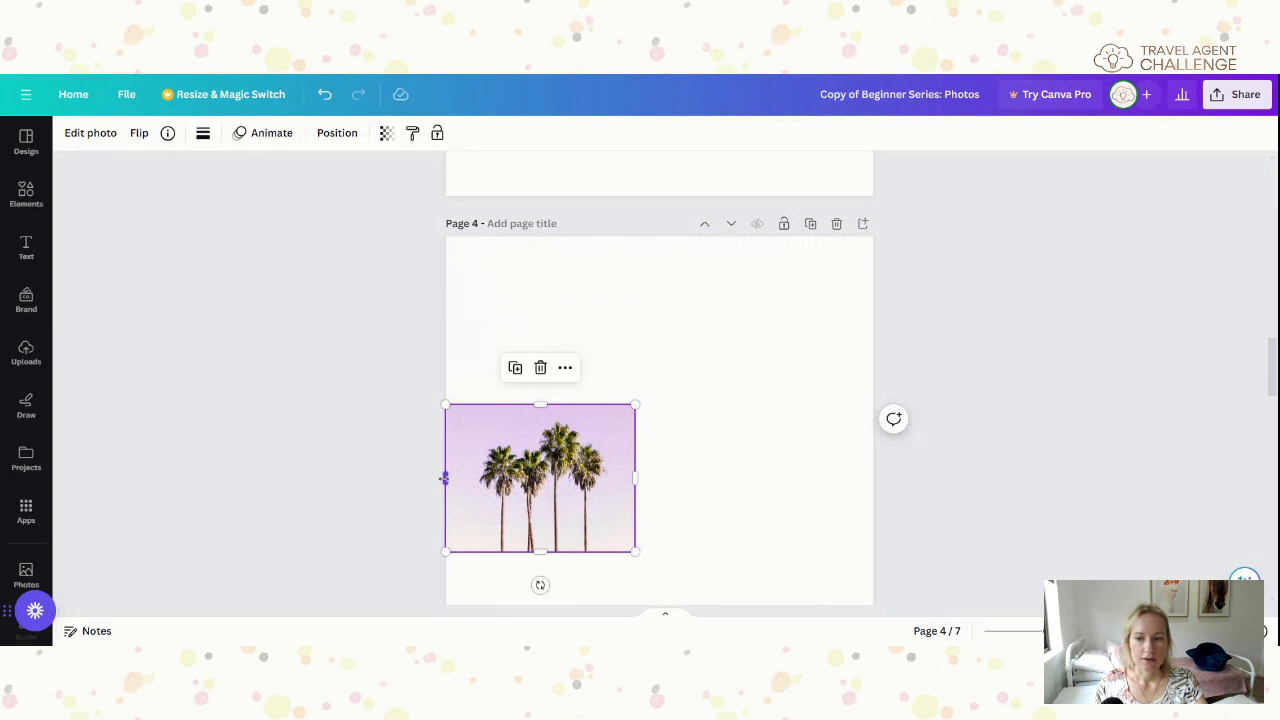
left_click_drag(444, 478, 461, 478)
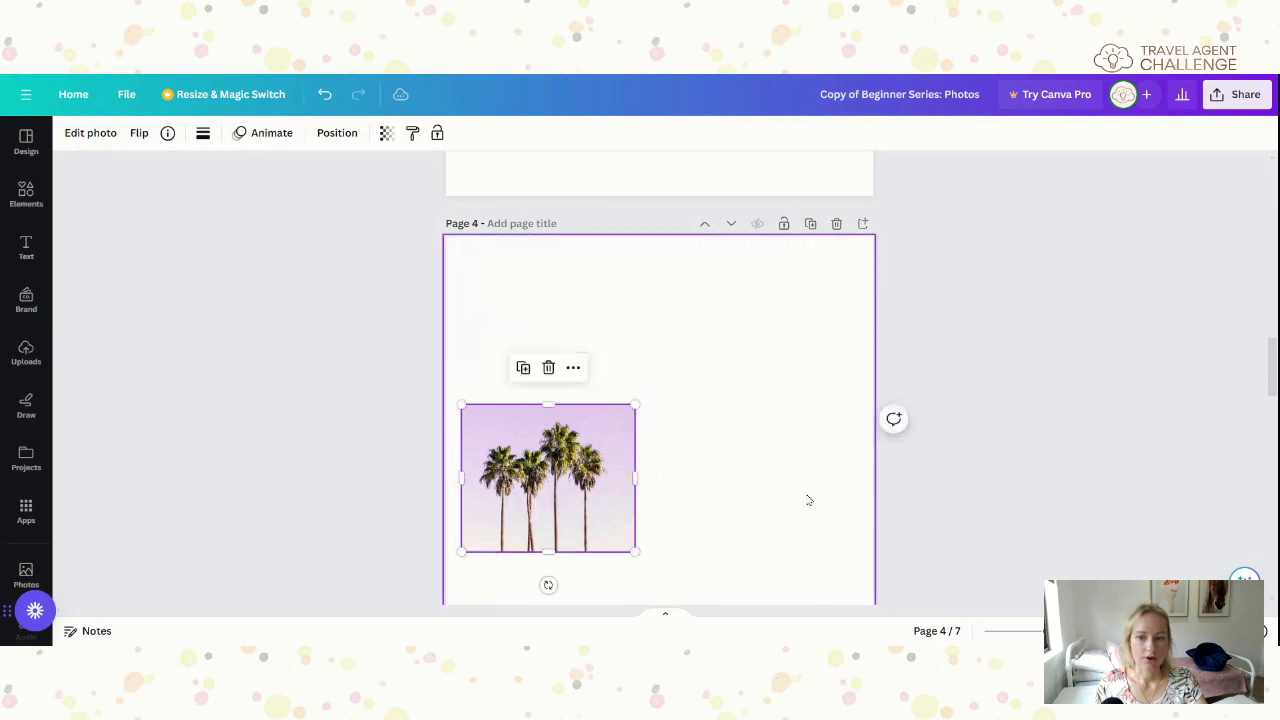
left_click(737, 496)
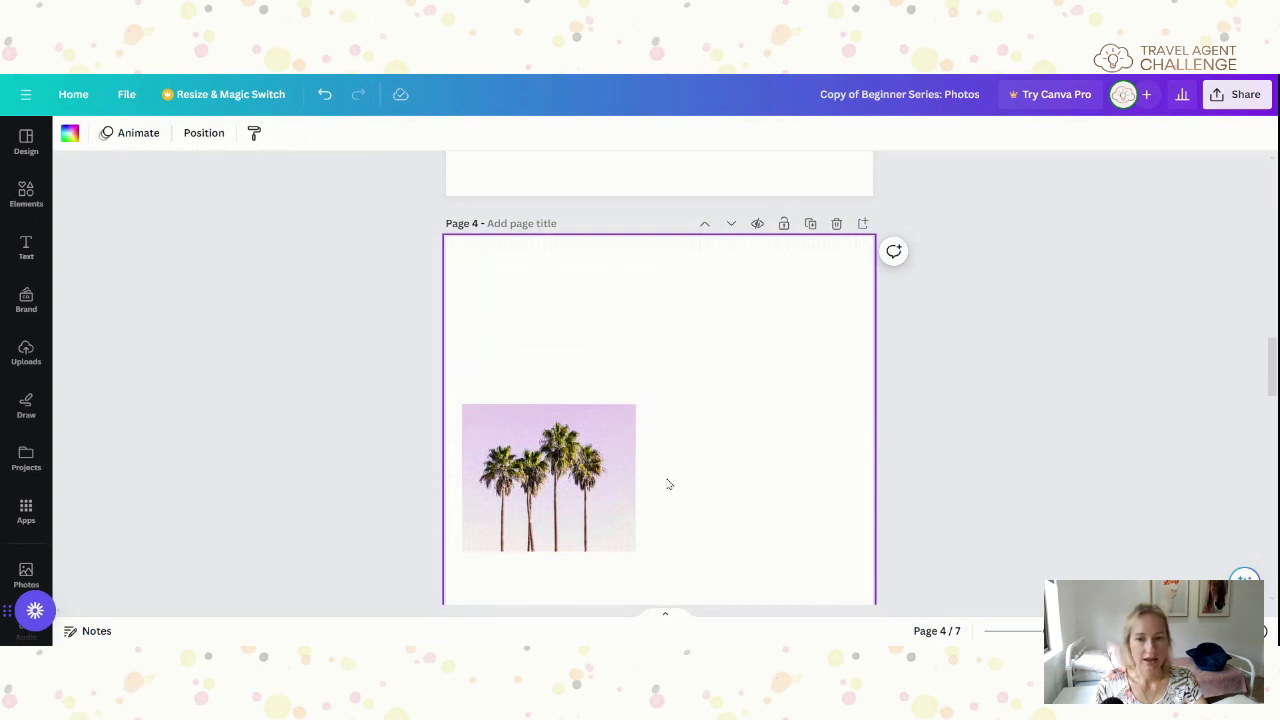
Extend the upper edge of the cropped photo on page 4 to restore part of the sky as a tall rectangle.
scroll(703, 388, "down", 2)
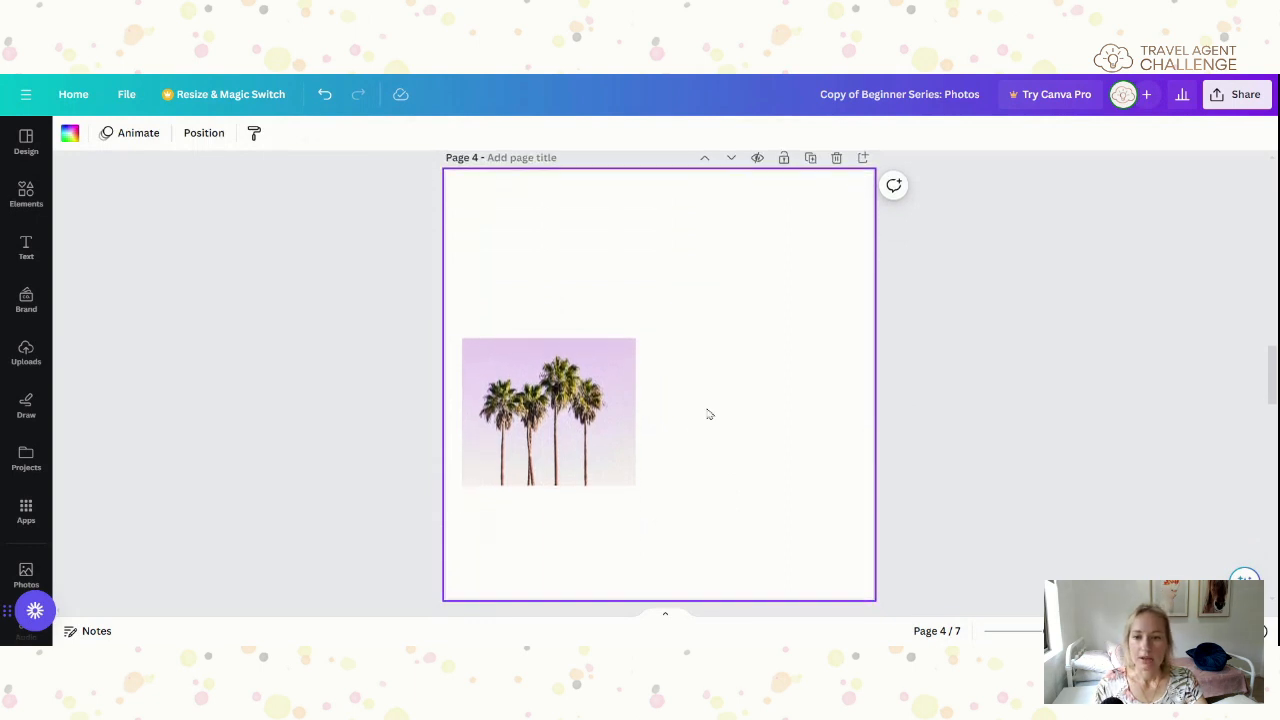
scroll(648, 410, "up", 3)
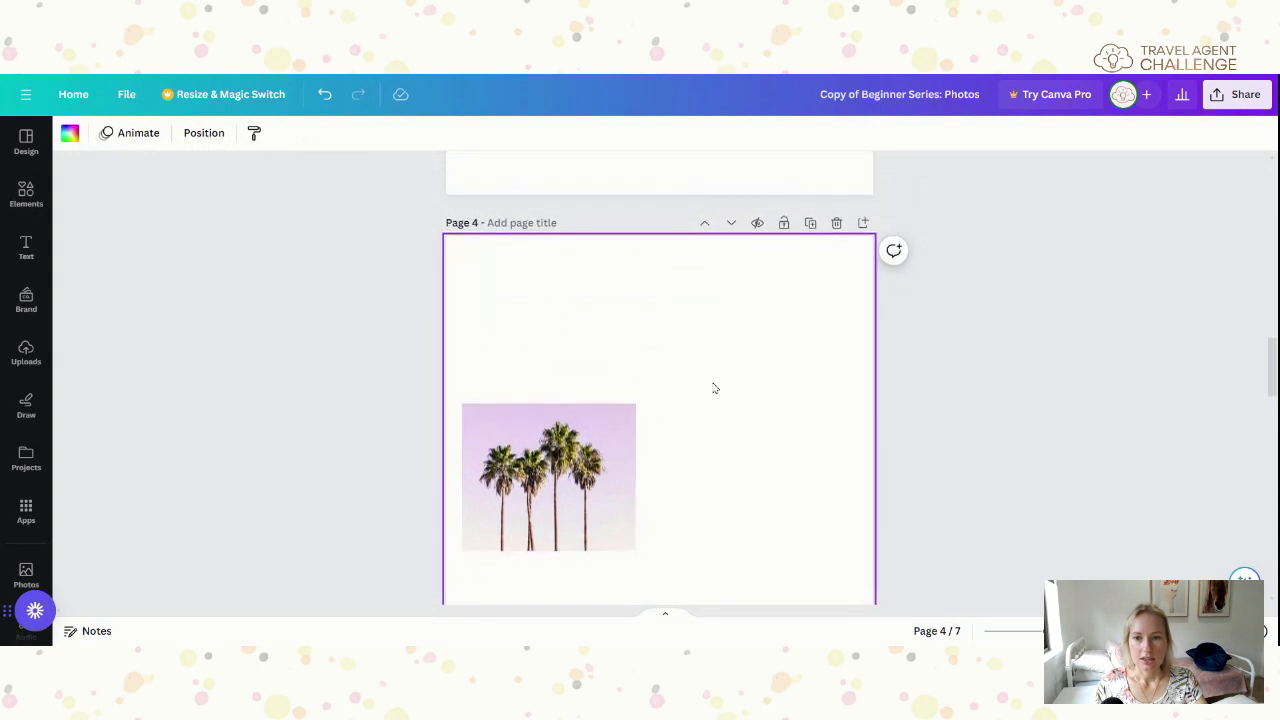
scroll(693, 399, "up", 10)
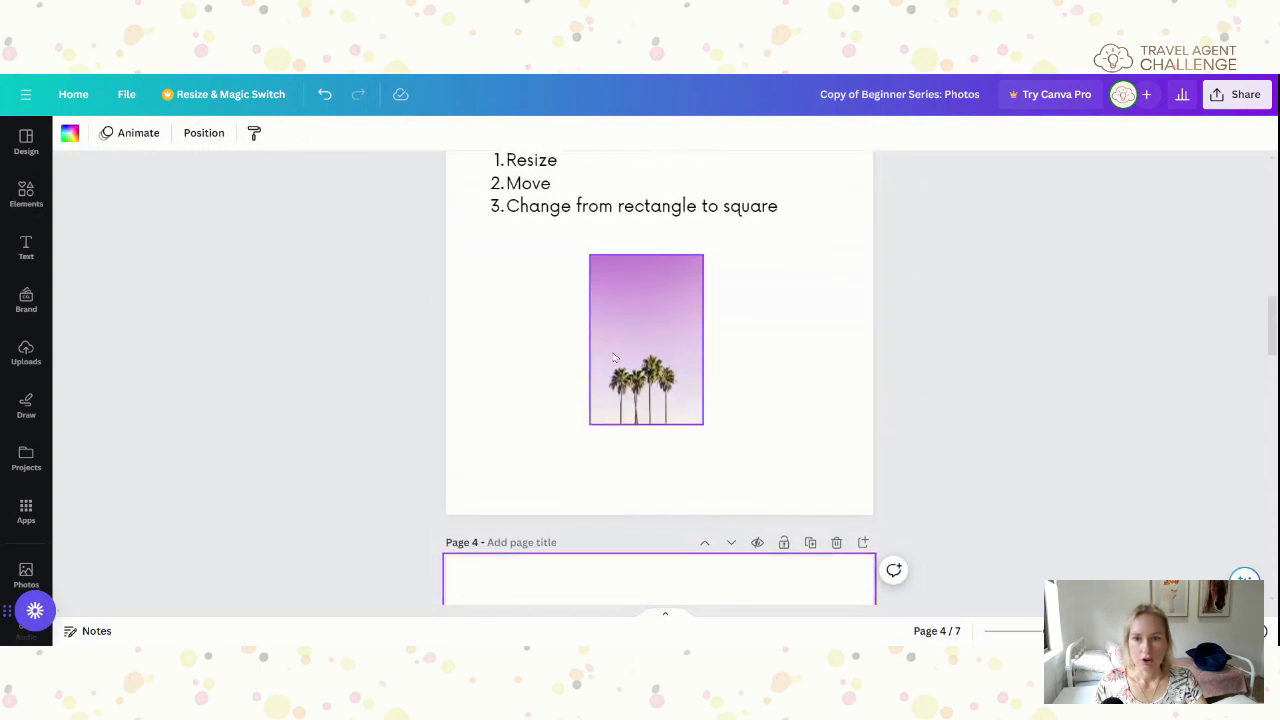
scroll(672, 342, "down", 10)
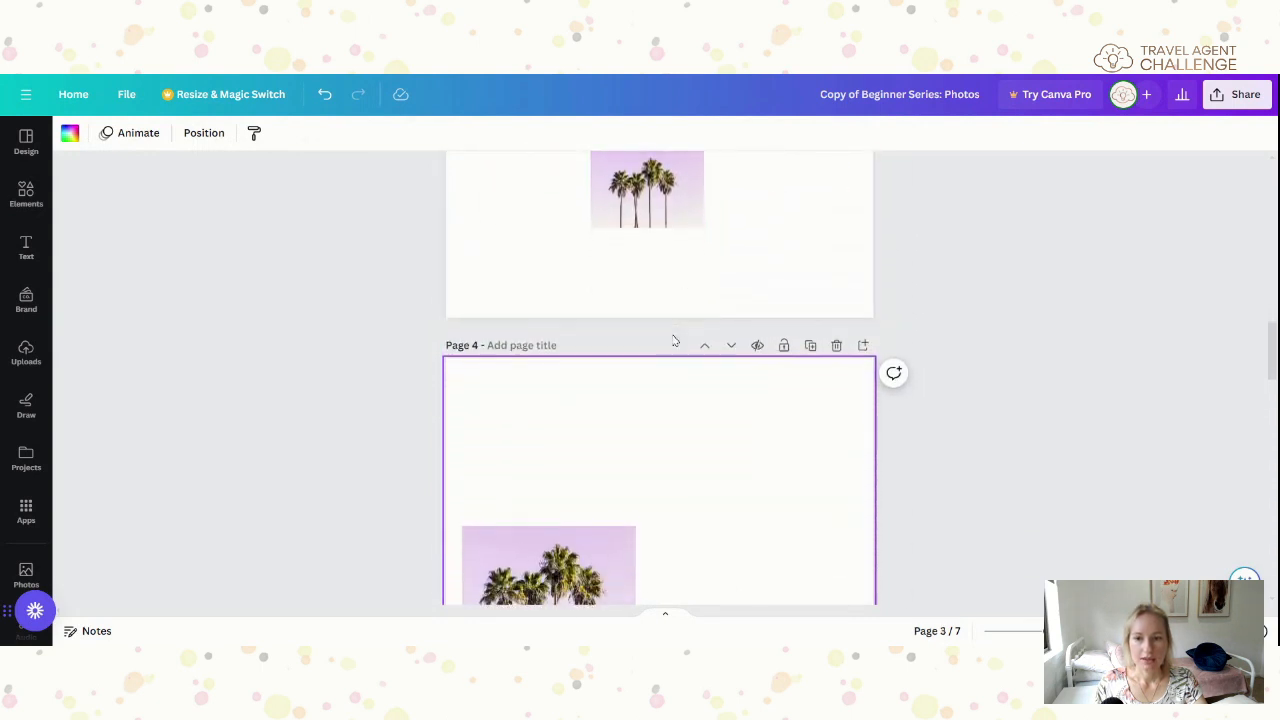
scroll(672, 342, "down", 1)
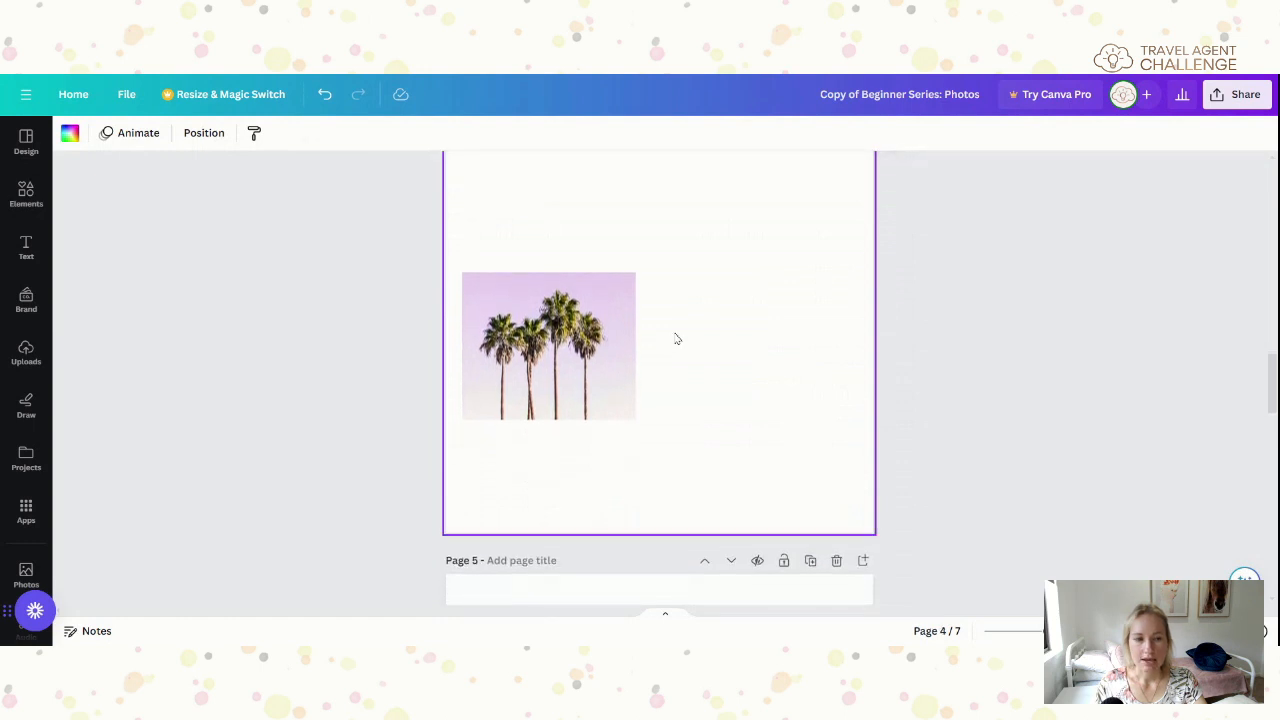
scroll(640, 362, "up", 1)
scroll(638, 362, "up", 1)
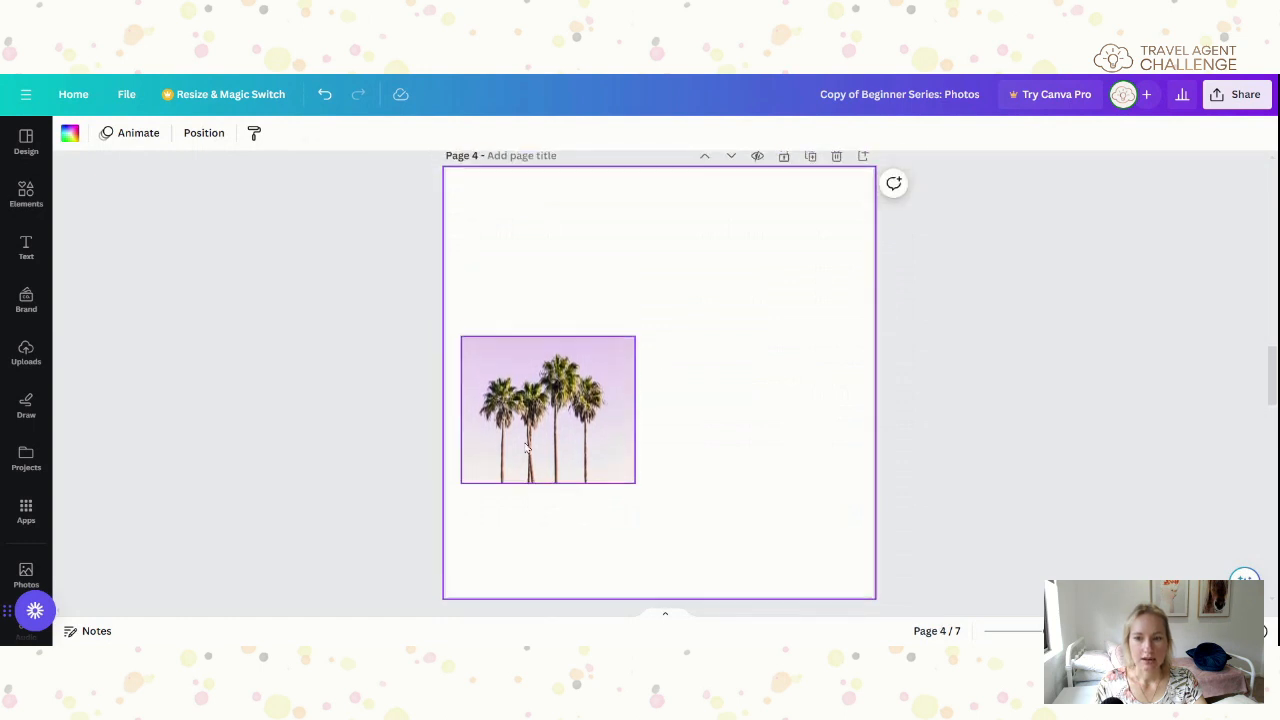
left_click(577, 436)
left_click_drag(549, 338, 549, 212)
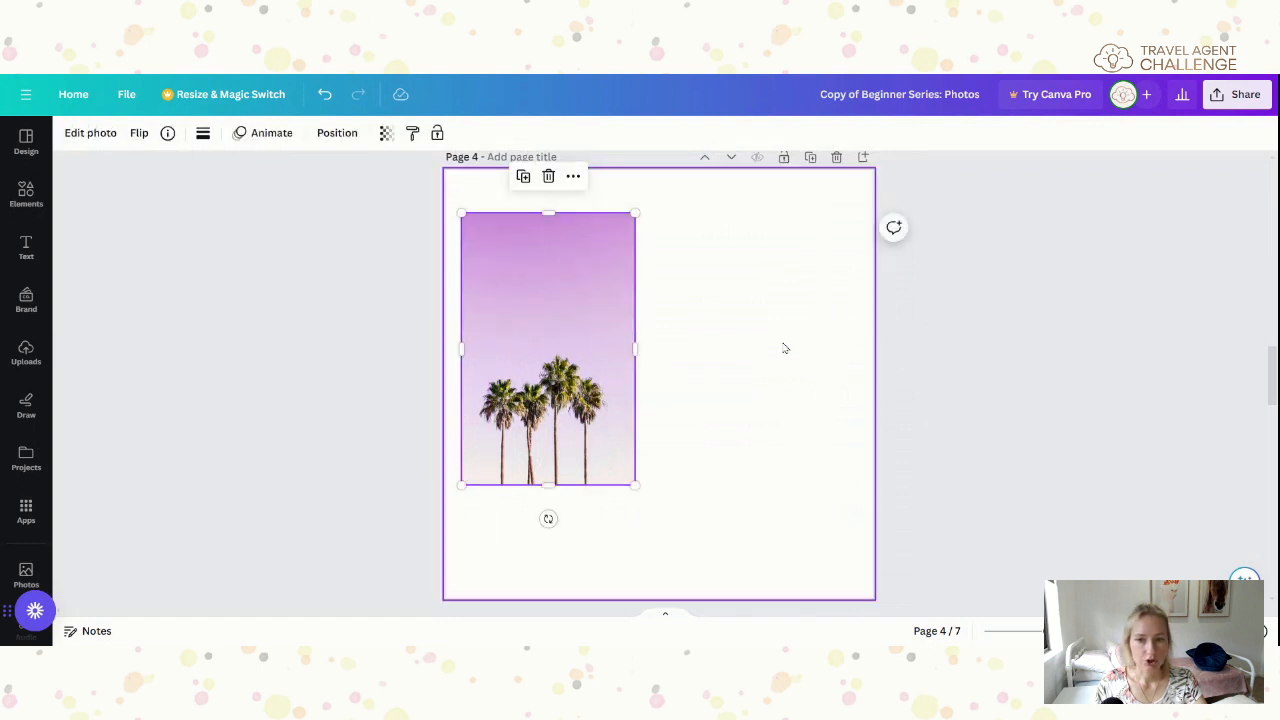
left_click(743, 376)
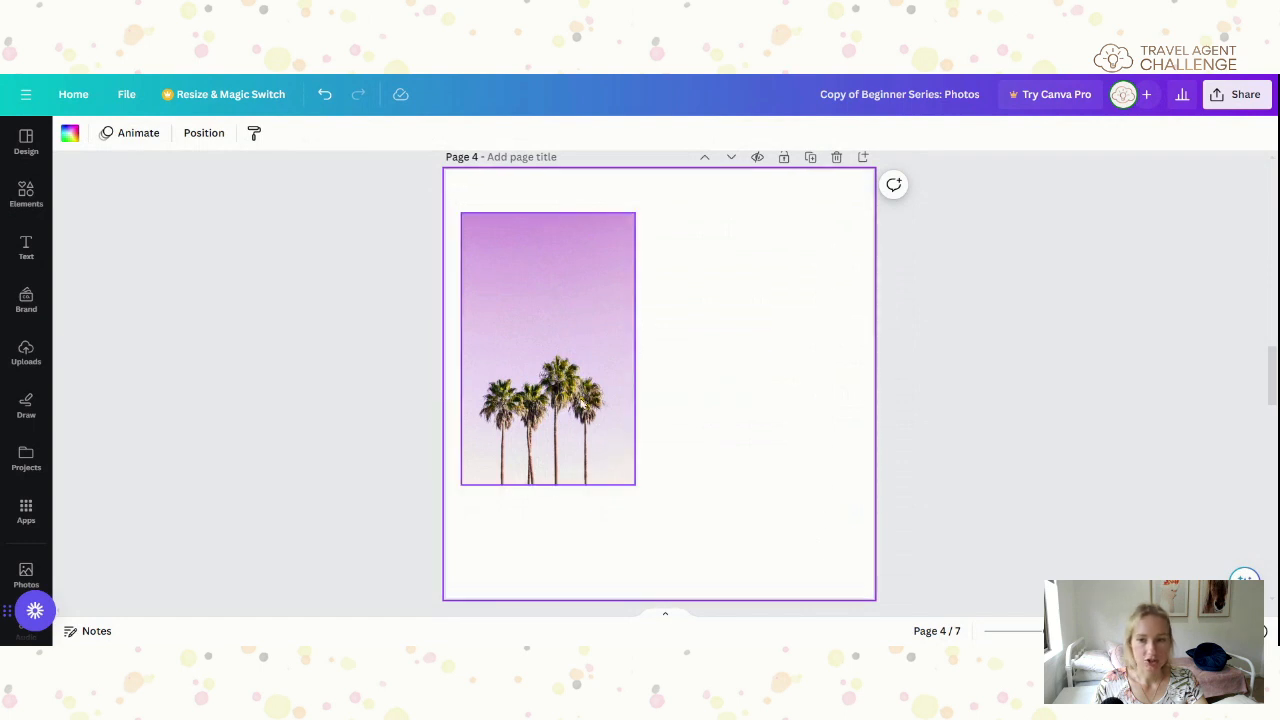
Set the palm tree photo as page 4's background and shift it up within the crop until its lower edge meets the page's lower edge.
right_click(566, 362)
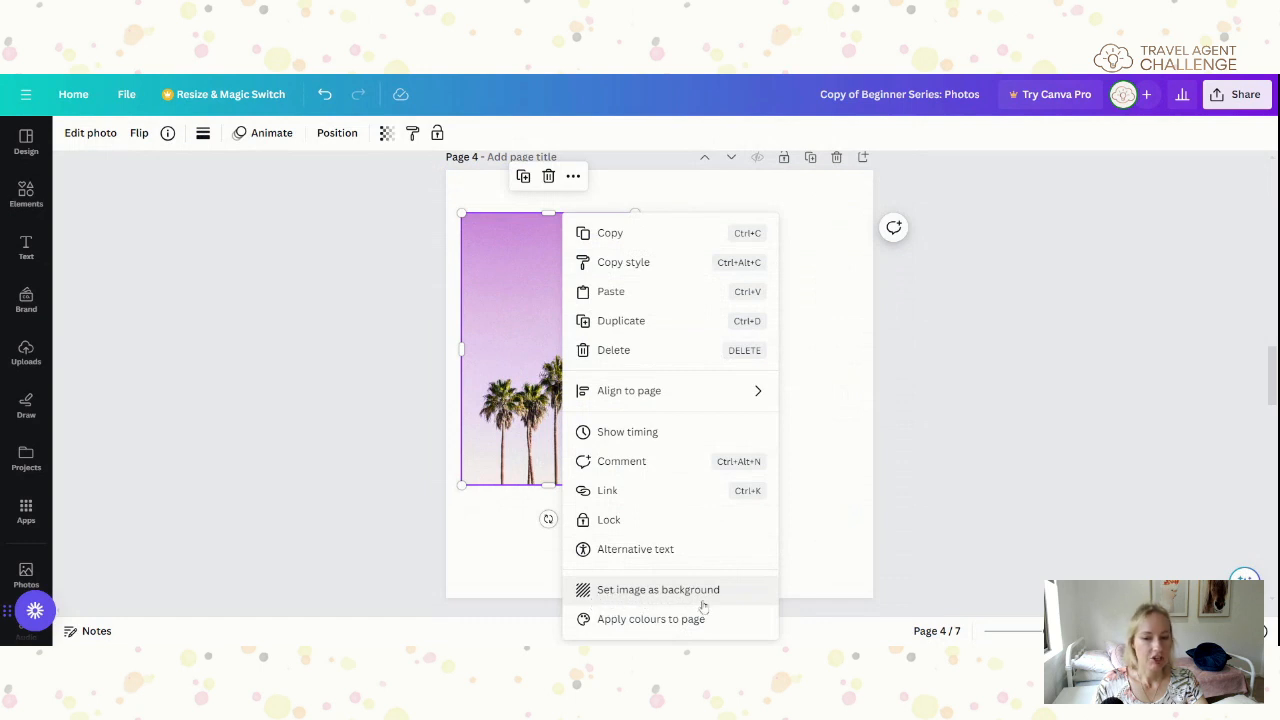
left_click(631, 597)
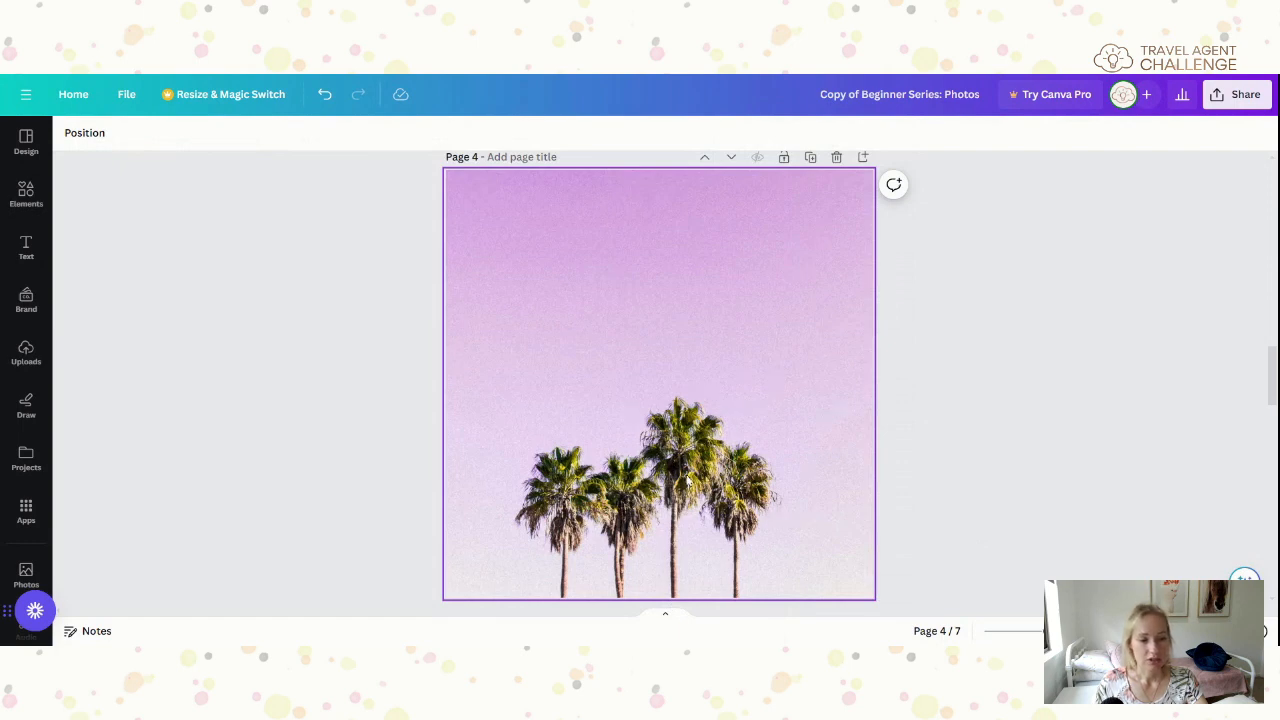
left_click(698, 472)
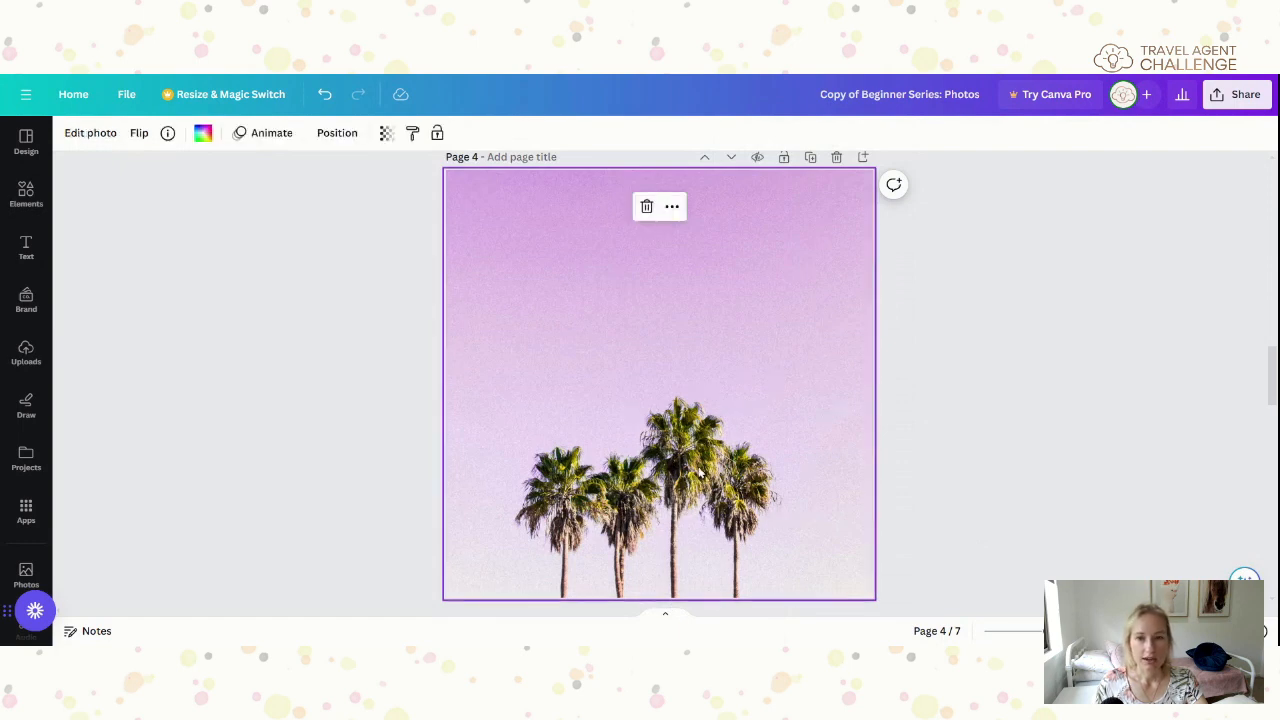
double_click(698, 472)
scroll(706, 463, "up", 3)
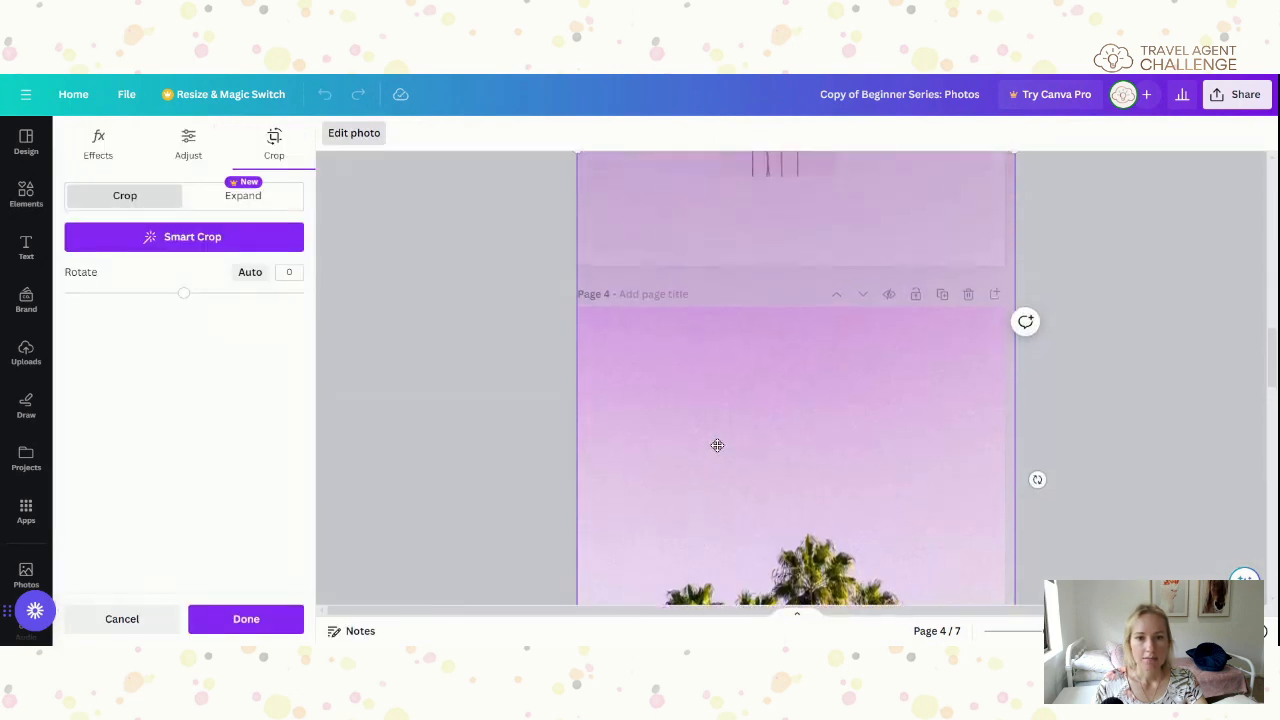
scroll(877, 437, "down", 3)
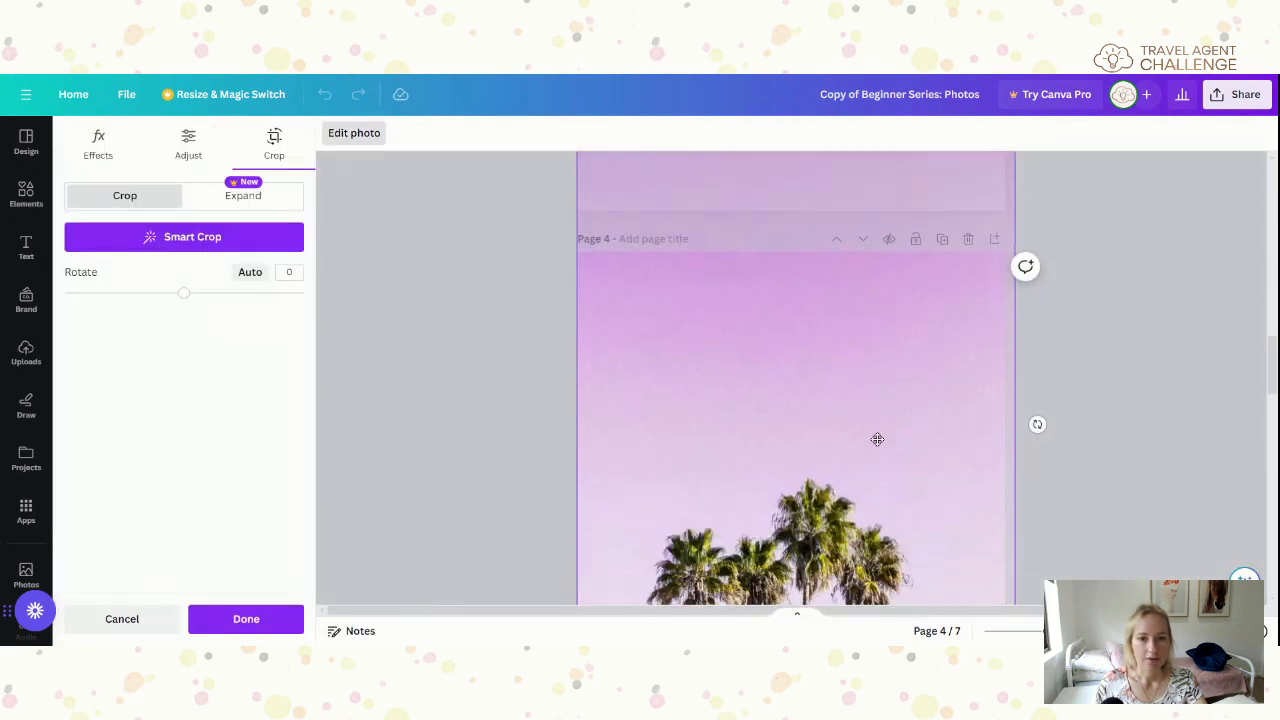
scroll(874, 445, "down", 2)
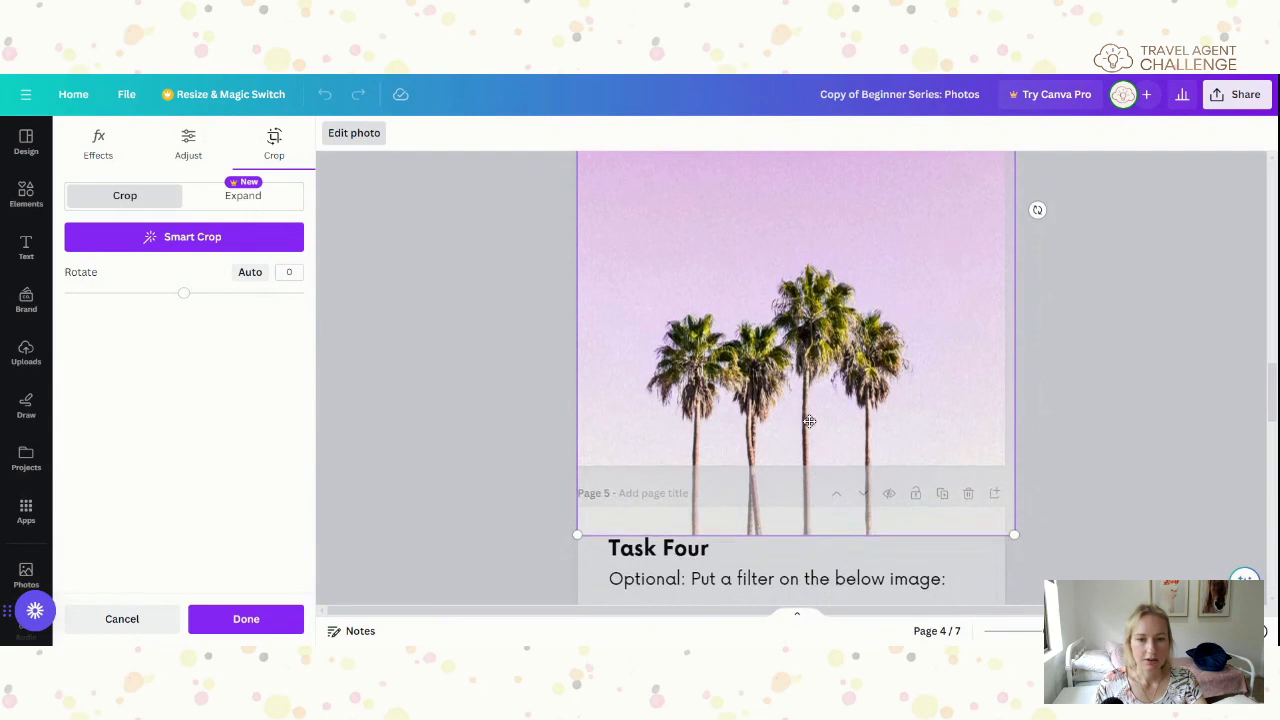
scroll(808, 417, "up", 2)
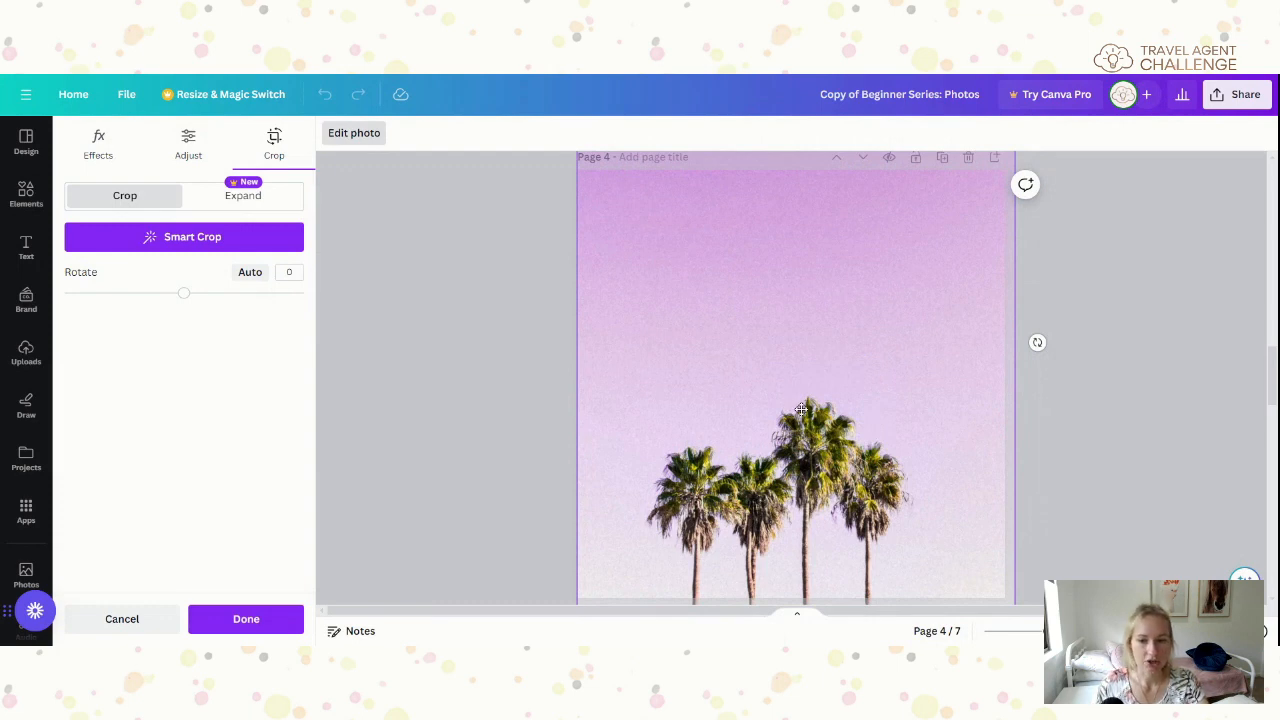
left_click_drag(801, 406, 823, 328)
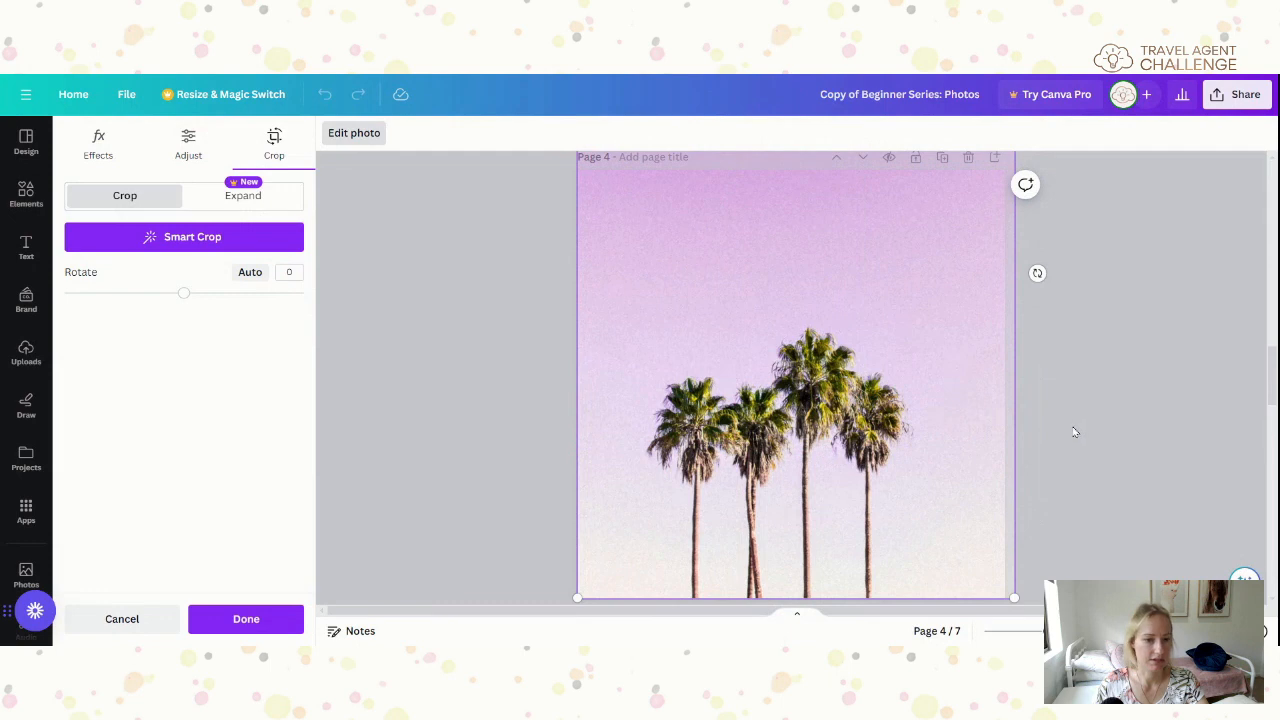
left_click(246, 617)
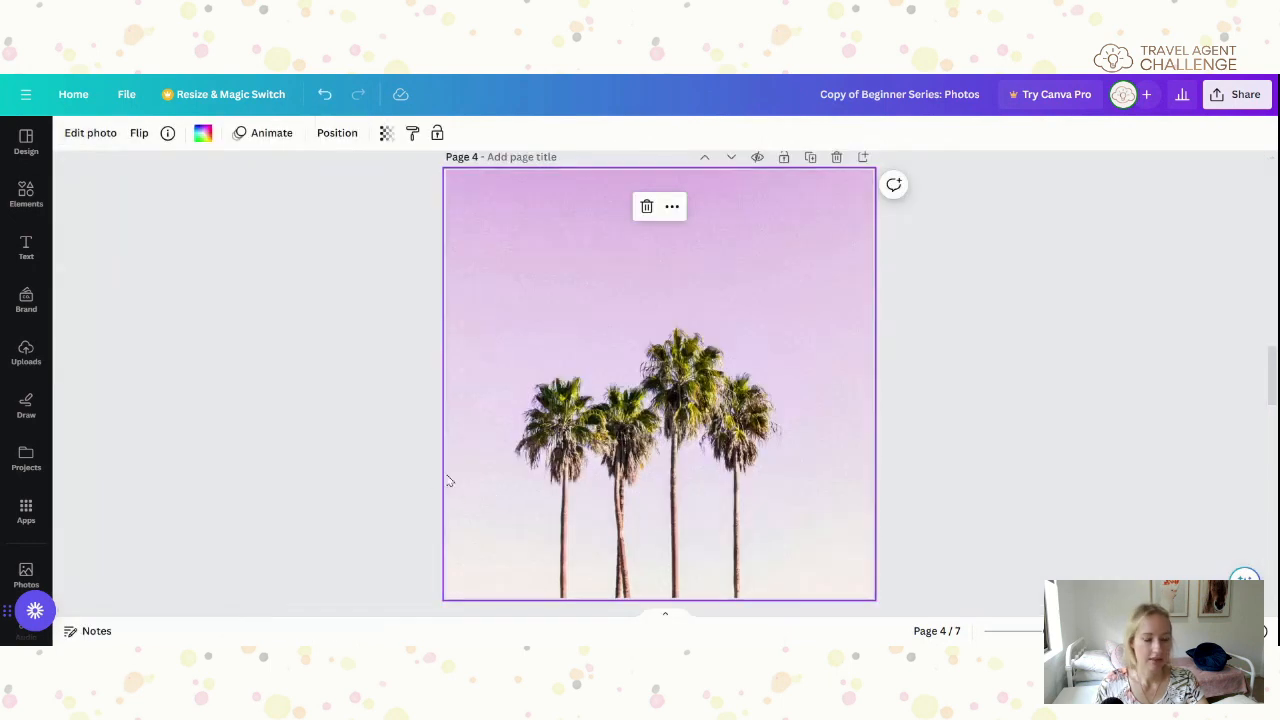
left_click(355, 467)
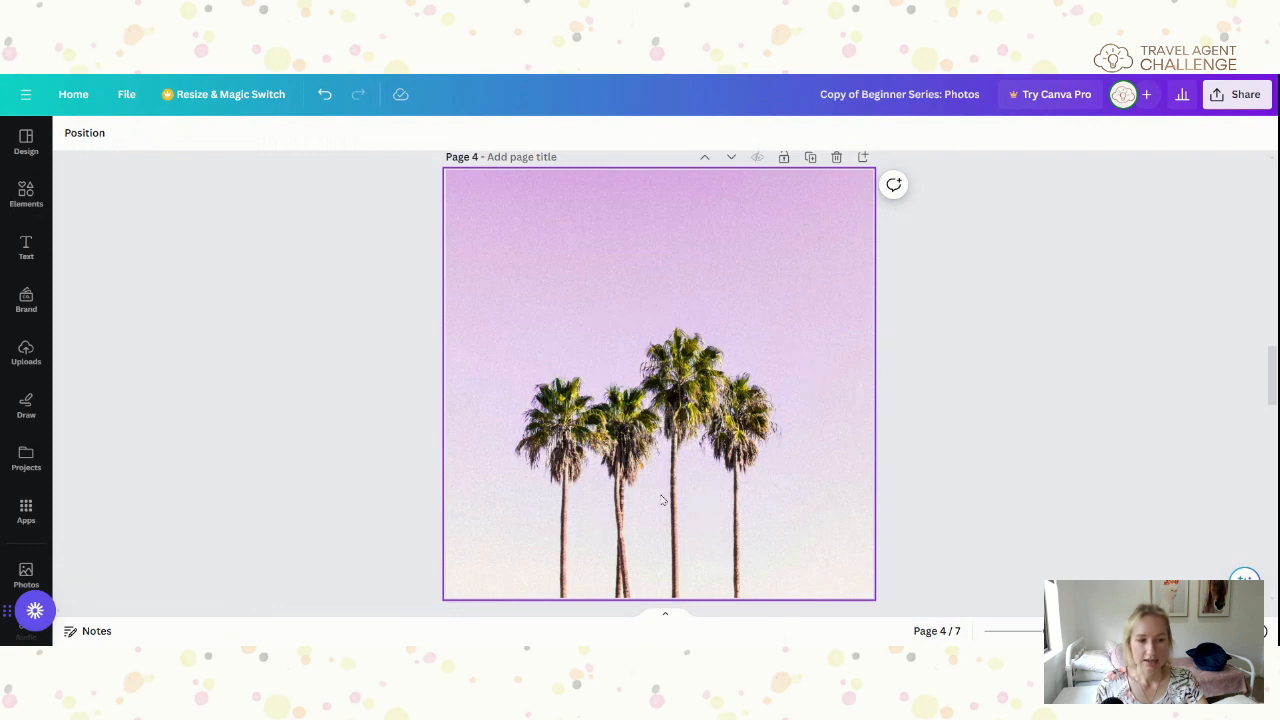
Open the full list of filters for the palm beach photo on page 5.
scroll(661, 500, "up", 3)
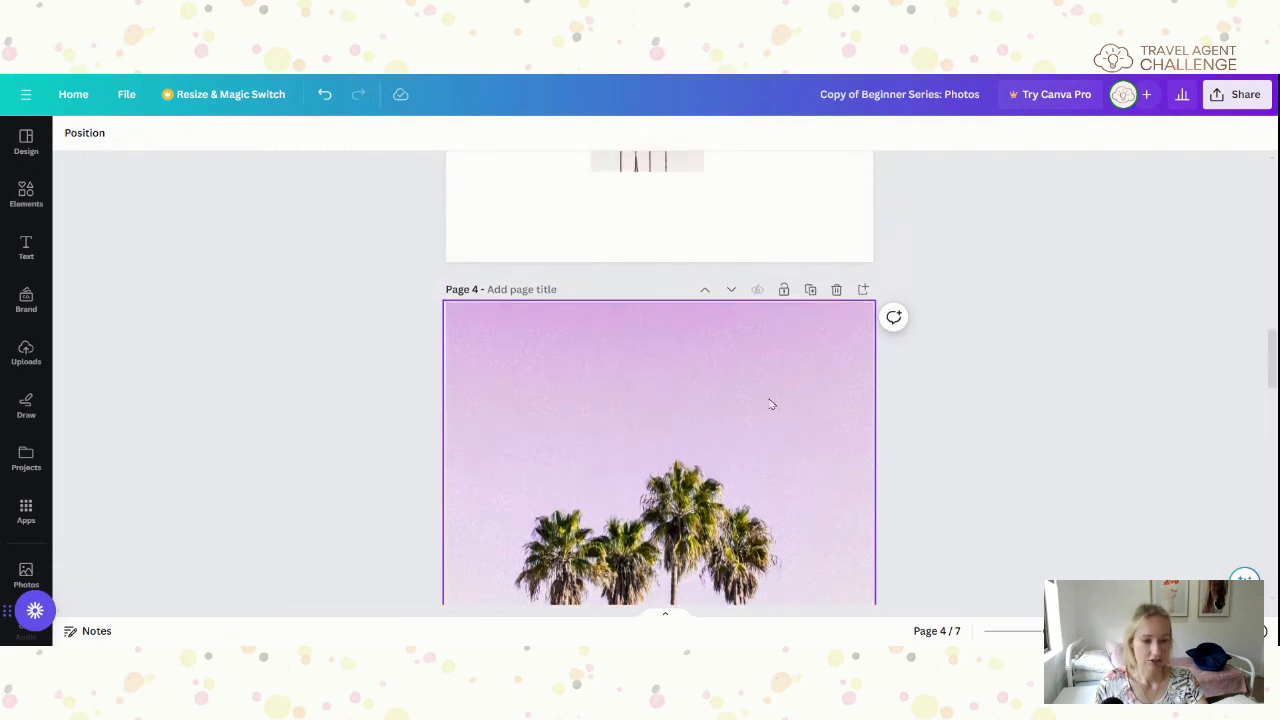
scroll(766, 420, "up", 3)
scroll(903, 414, "down", 1)
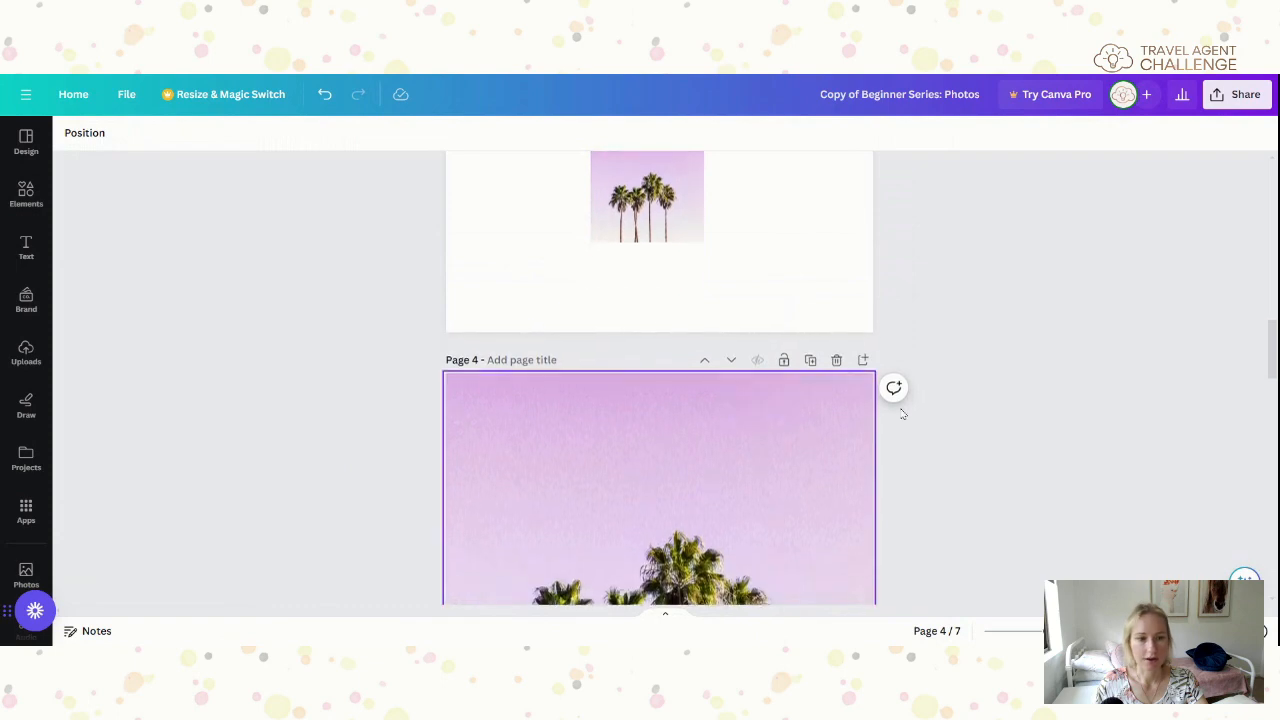
left_click_drag(1273, 349, 1267, 432)
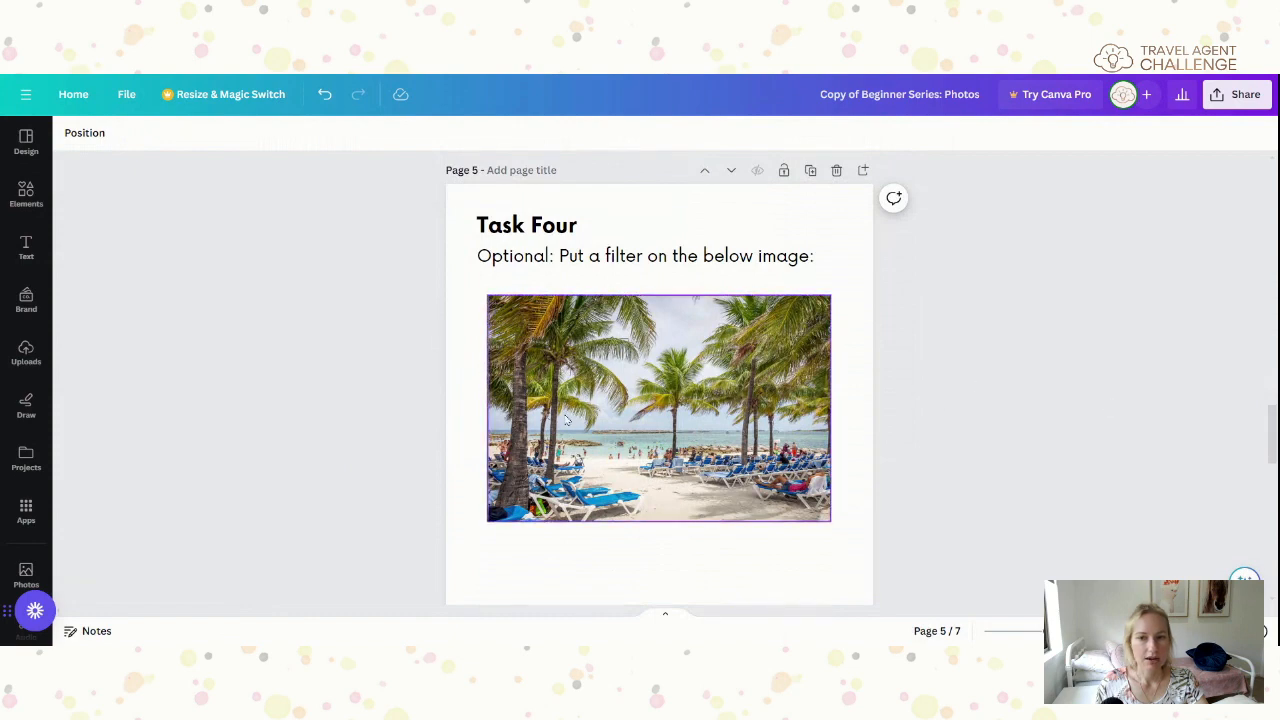
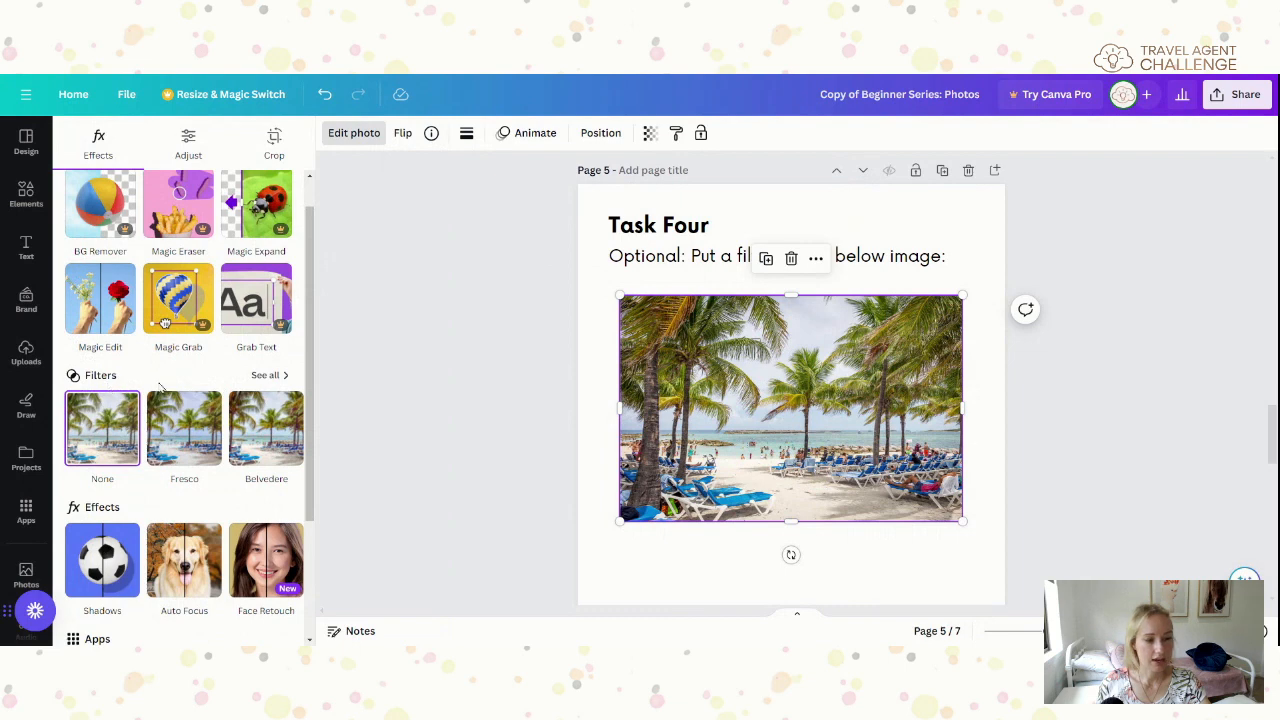
left_click(266, 376)
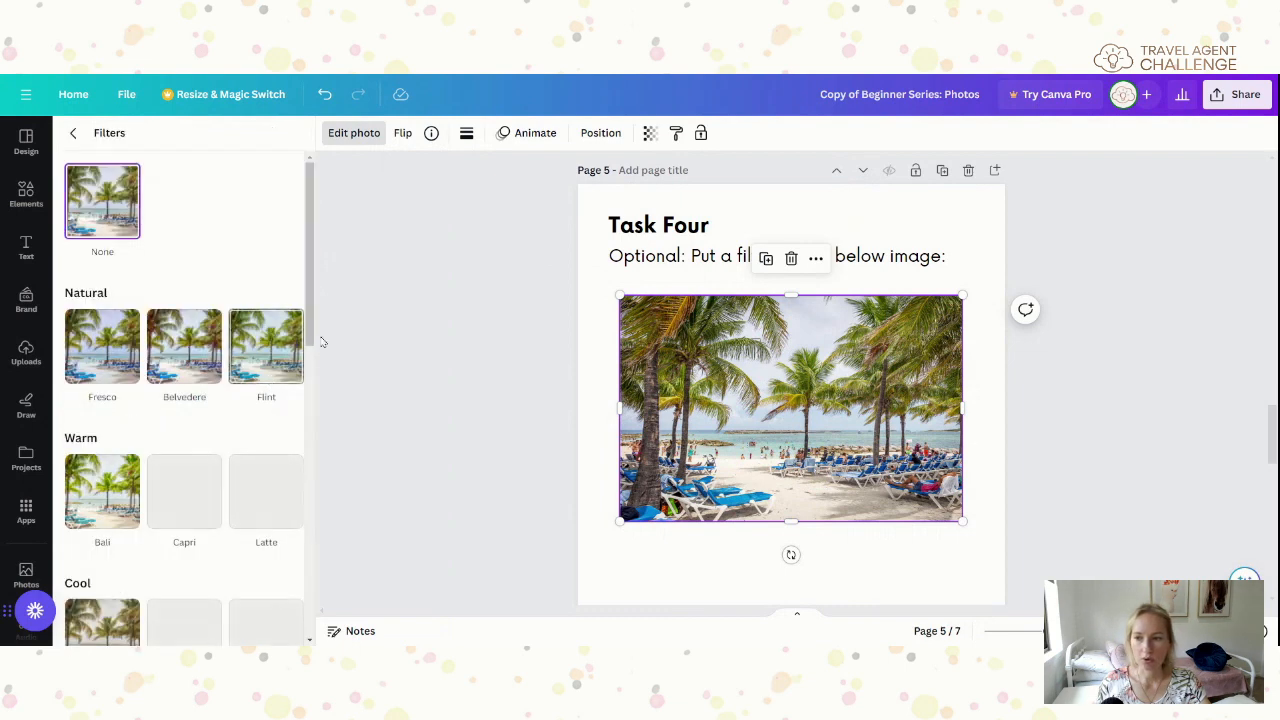
Look through the filter categories and apply the Soft filter Whimsi to the beach photo on page 5.
scroll(309, 340, "down", 2)
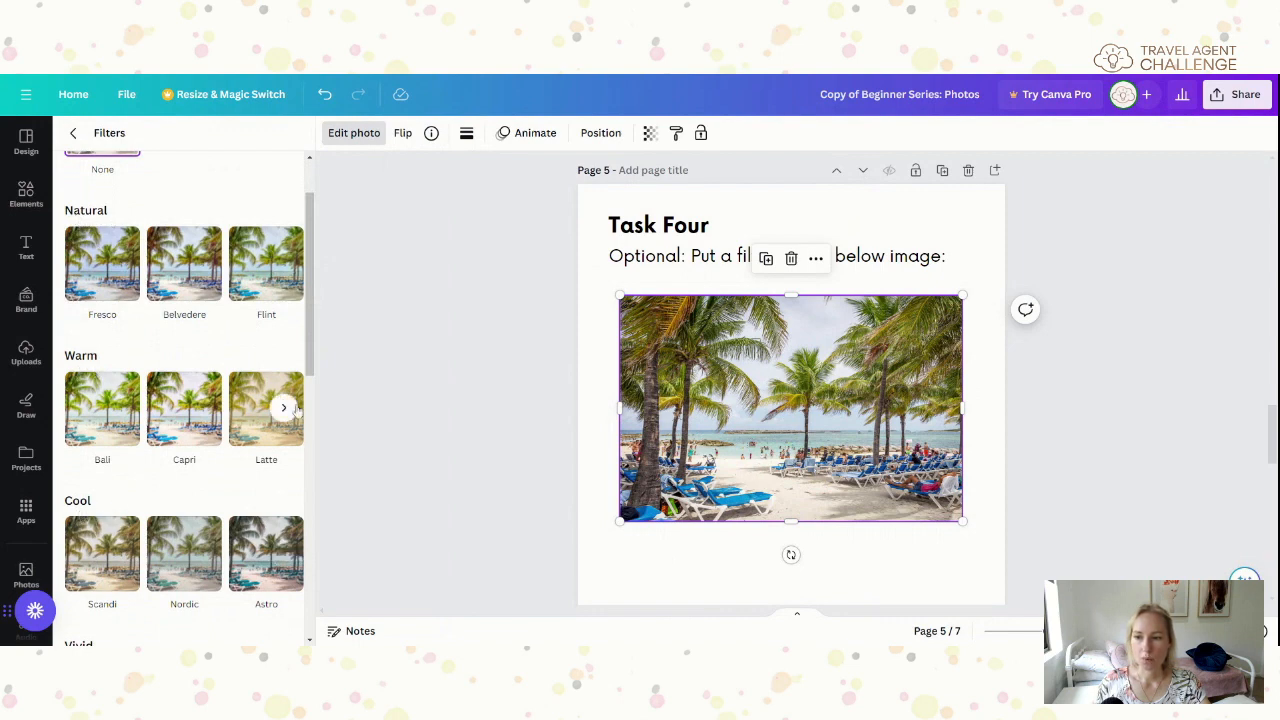
left_click_drag(309, 363, 337, 486)
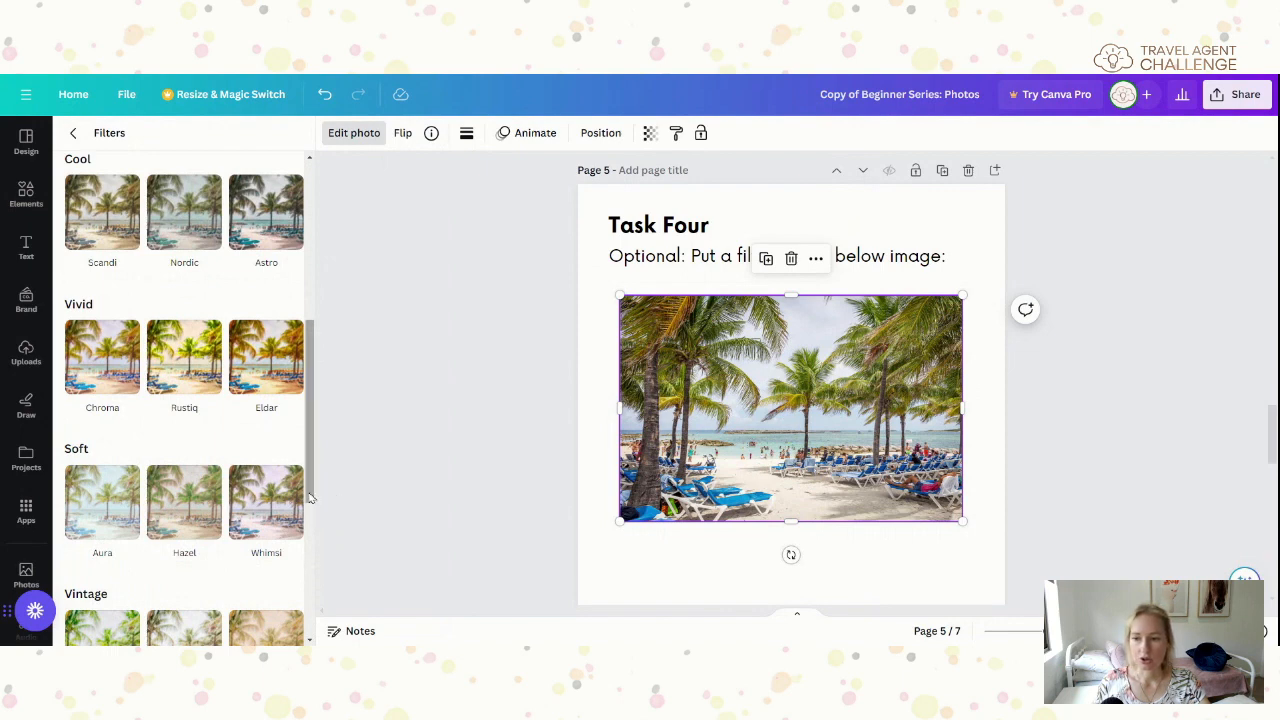
left_click_drag(309, 494, 310, 490)
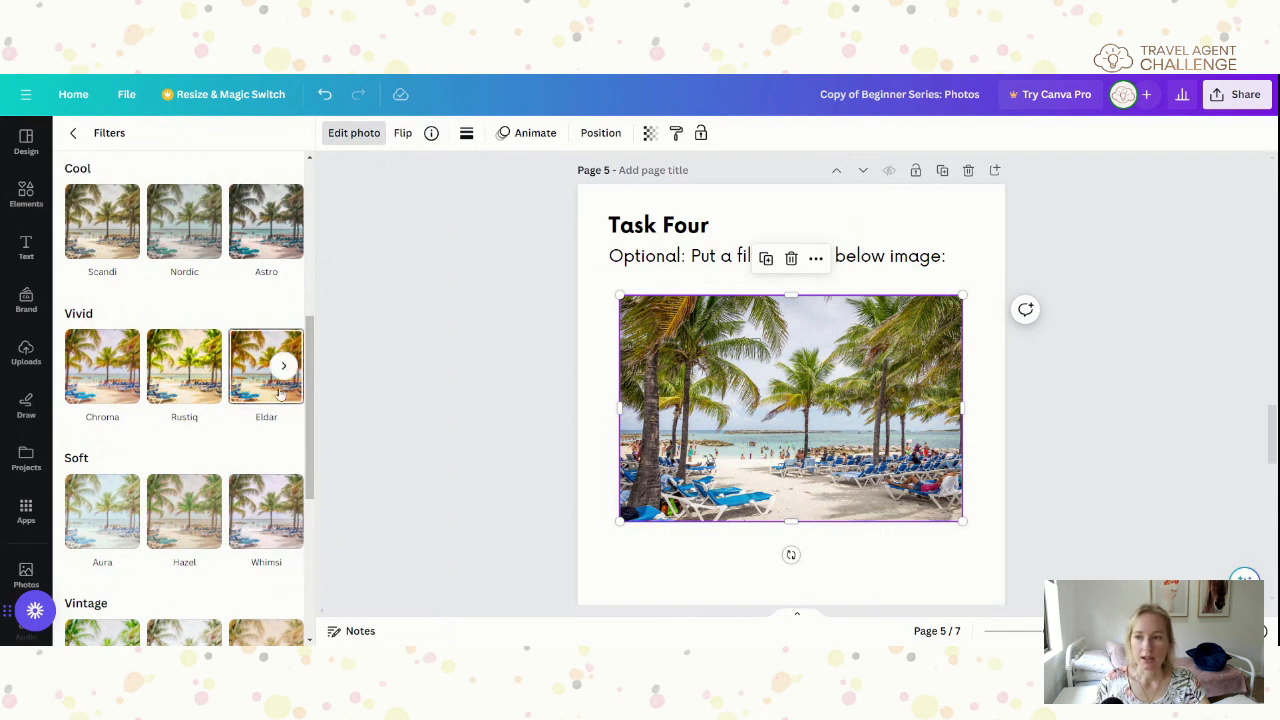
scroll(266, 530, "down", 2)
scroll(266, 553, "down", 1)
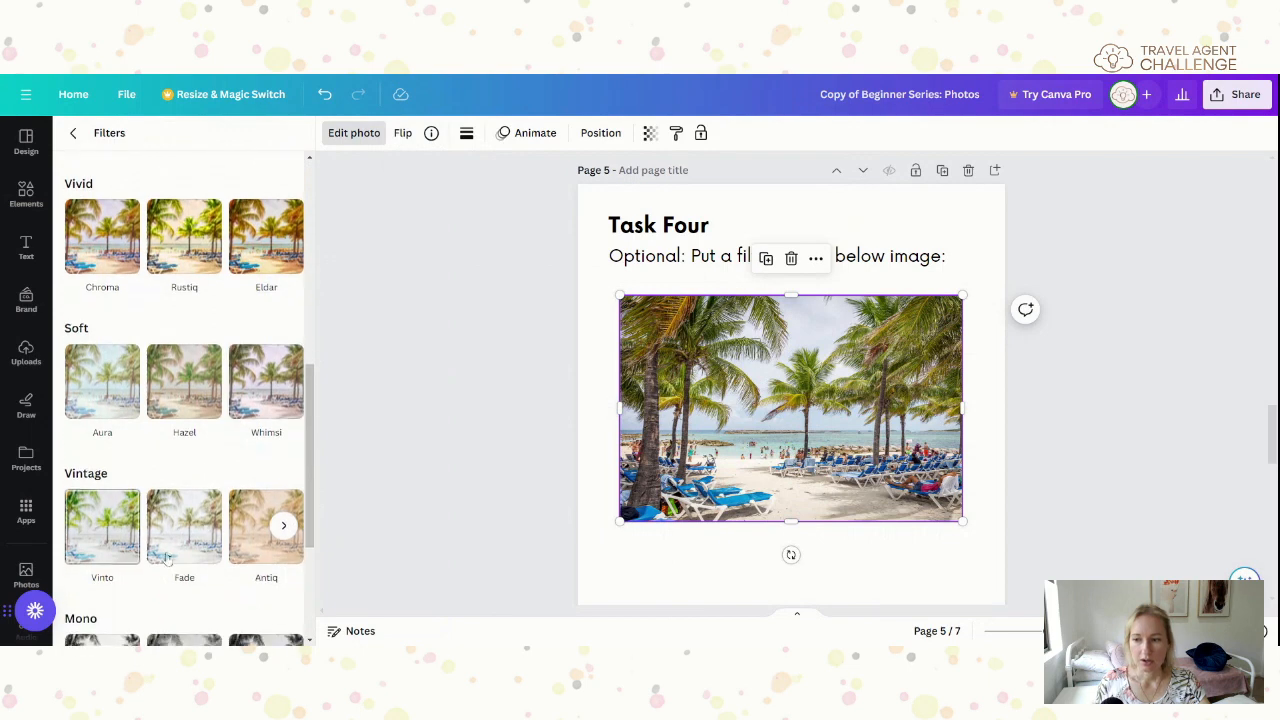
scroll(260, 477, "up", 1)
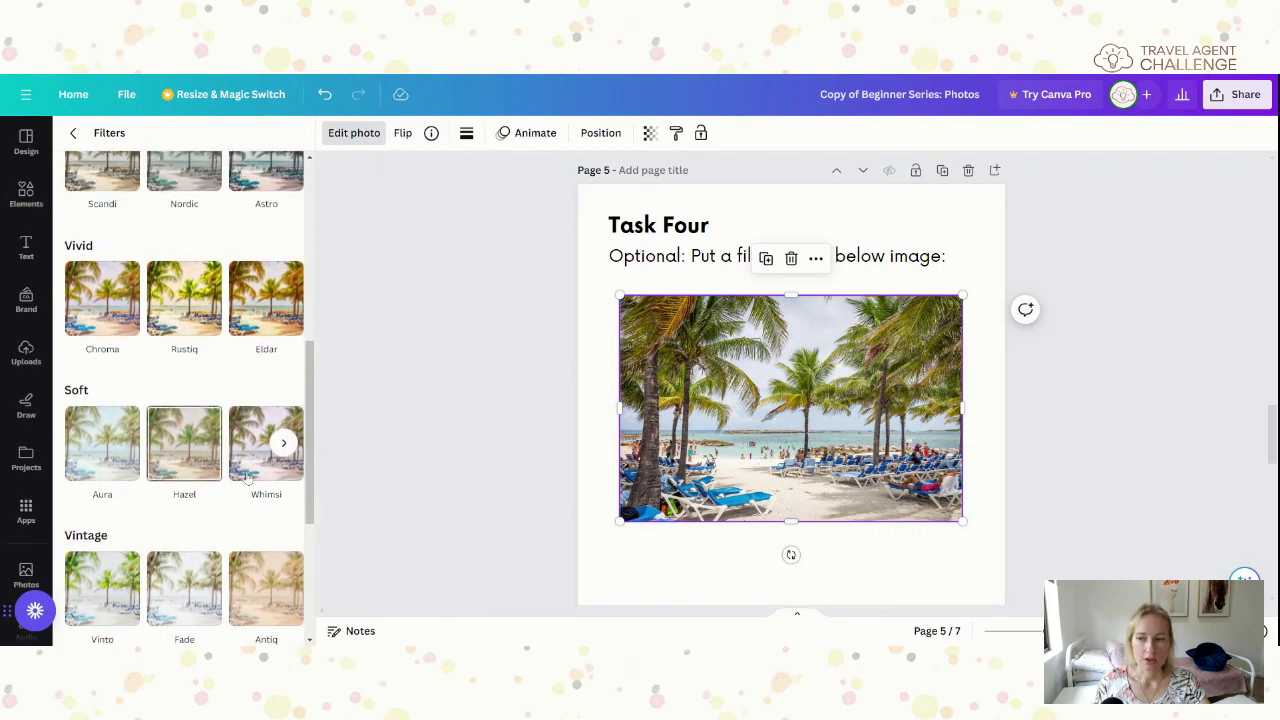
left_click(266, 442)
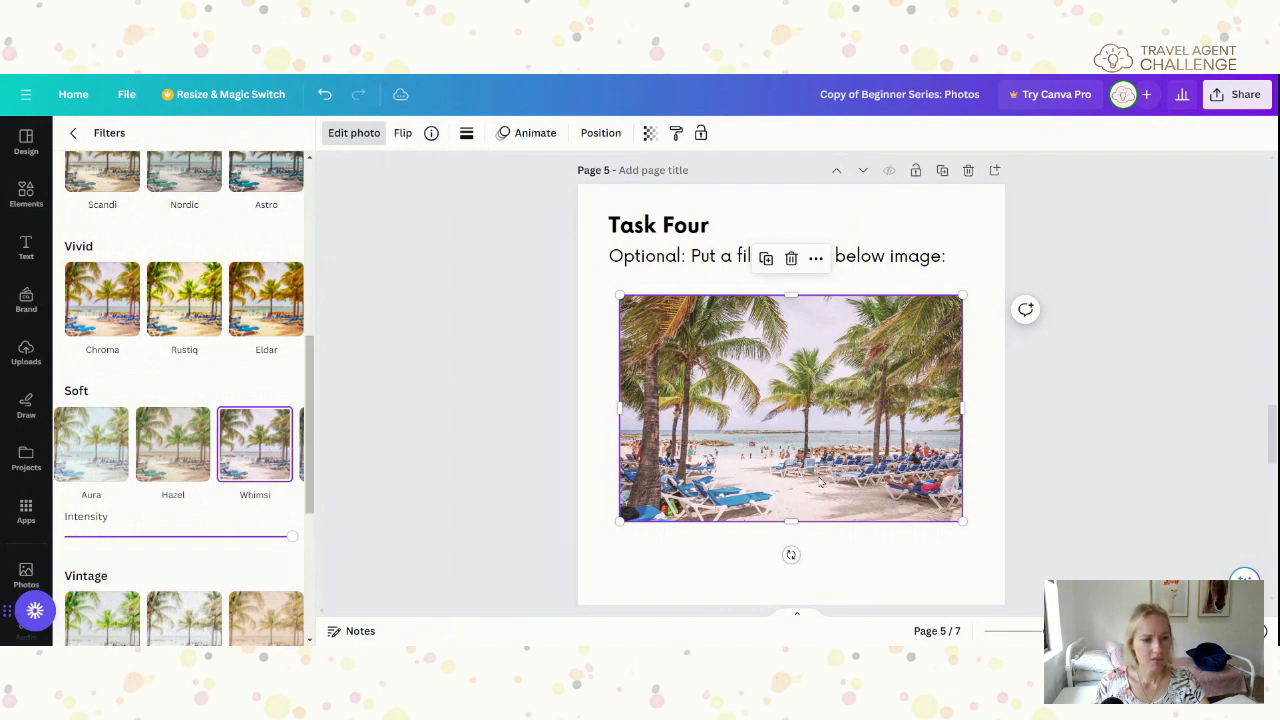
mouse_move(301, 466)
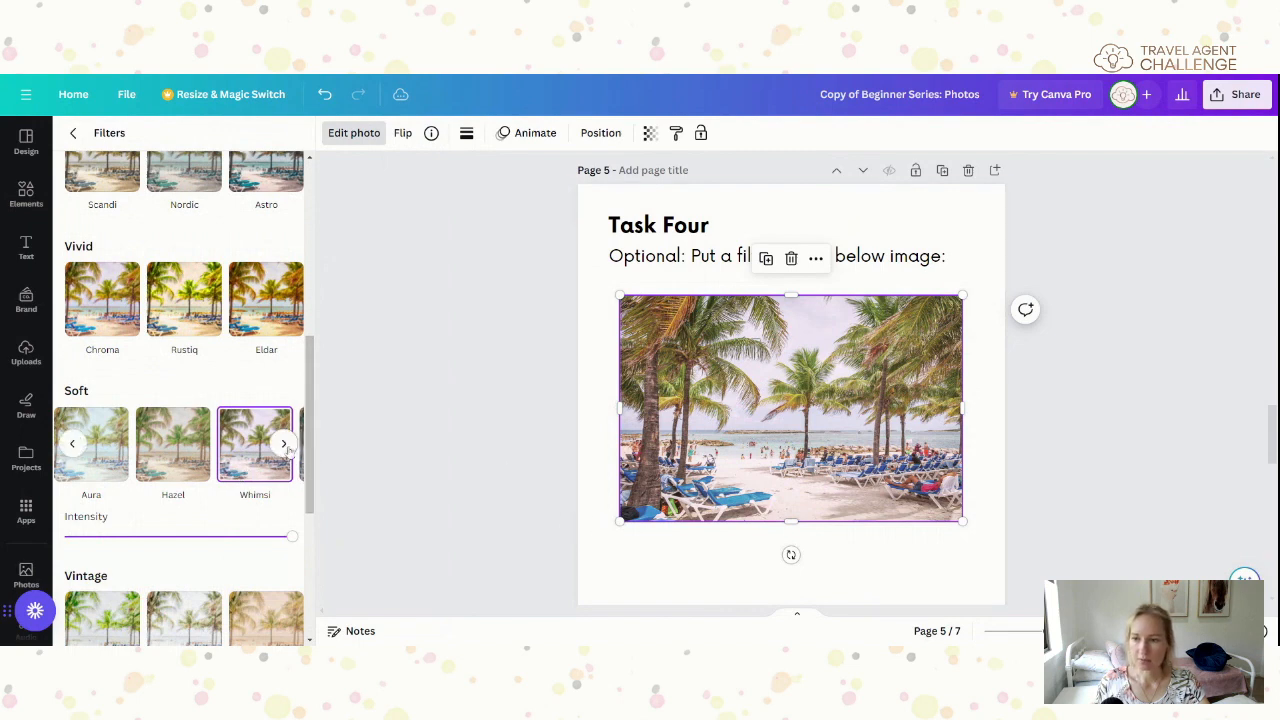
Apply the Vivid filter Zeal to the beach photo, reduce its intensity slightly, and deselect the photo.
scroll(287, 448, "up", 2)
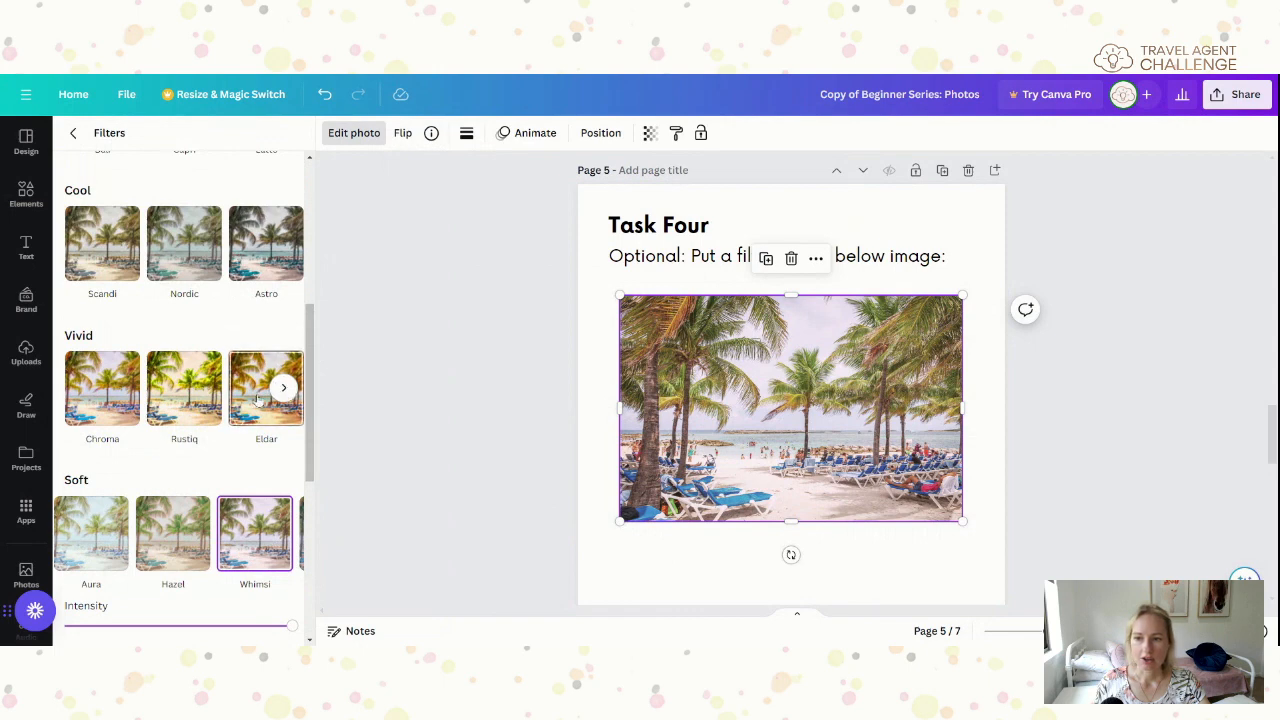
left_click(284, 387)
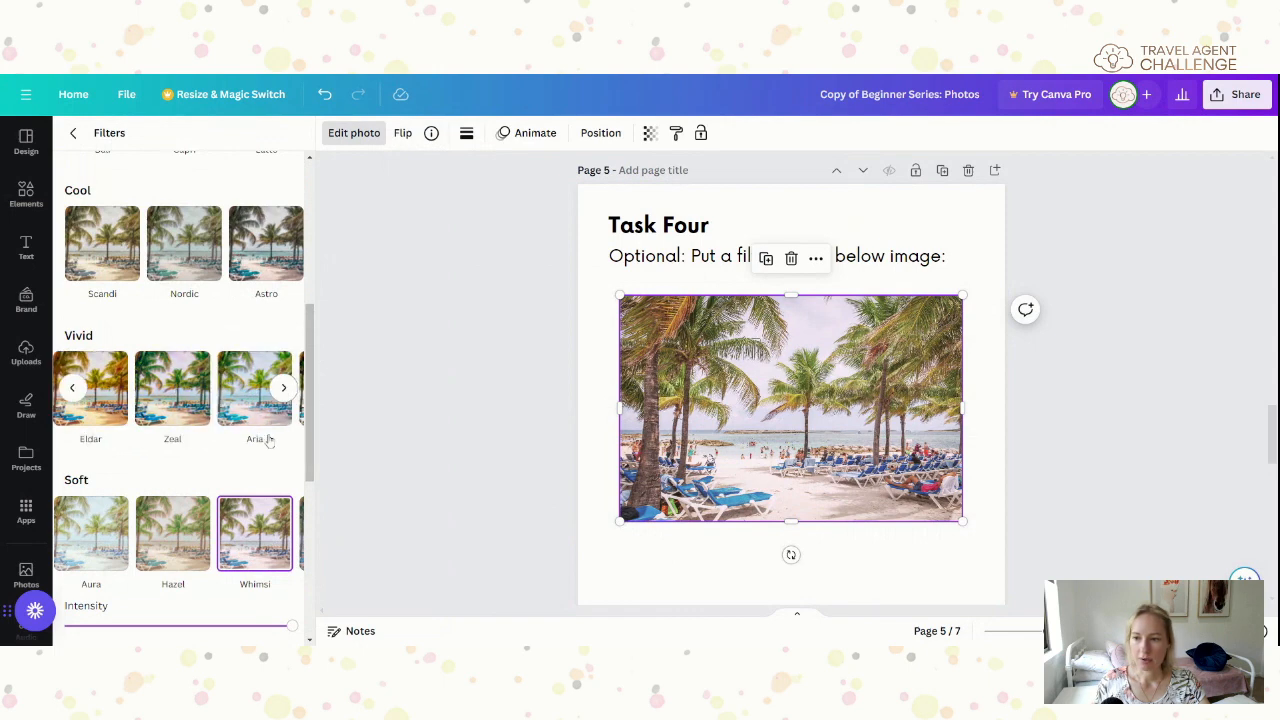
left_click(173, 392)
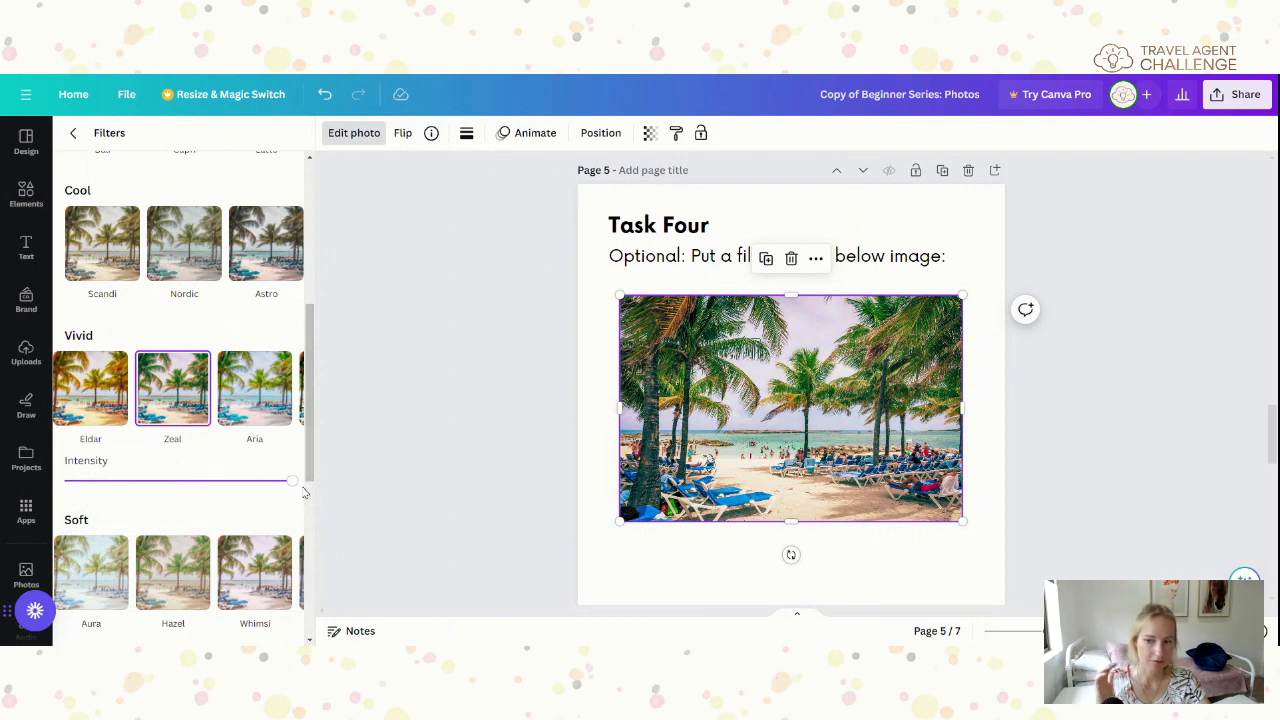
mouse_move(293, 485)
left_mouse_down()
mouse_move(156, 482)
mouse_move(280, 489)
left_mouse_up()
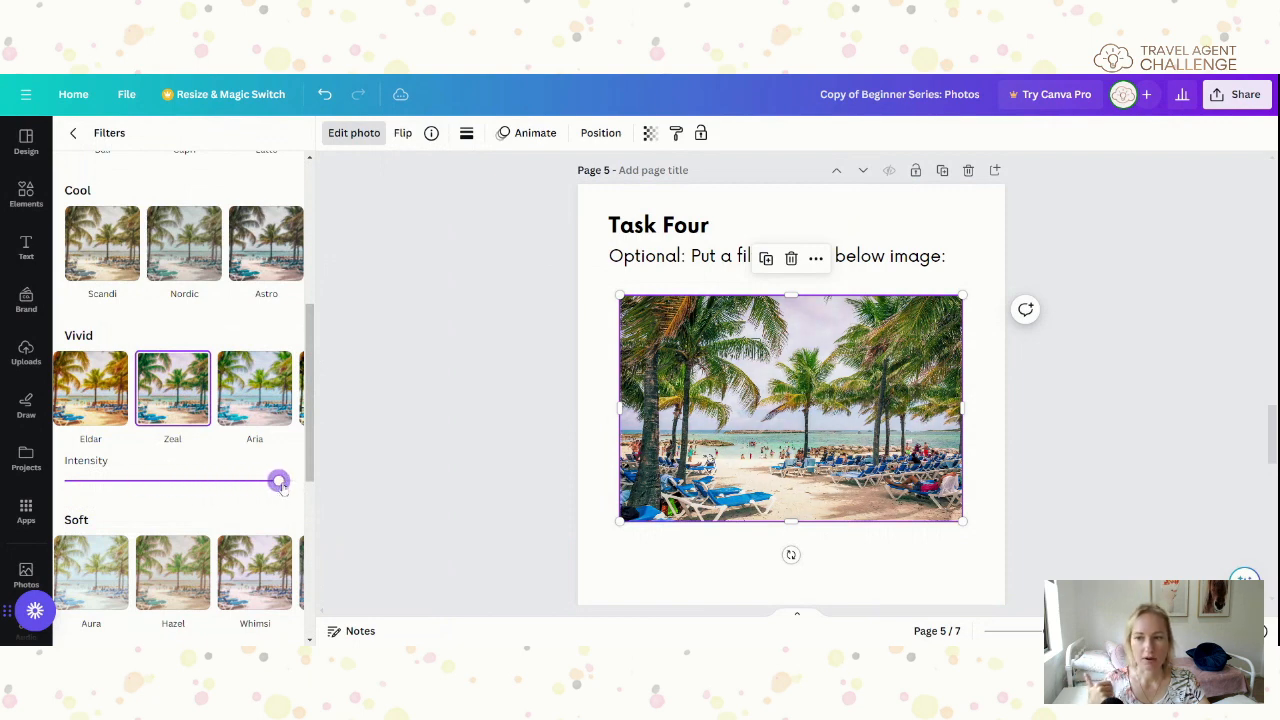
left_click(390, 480)
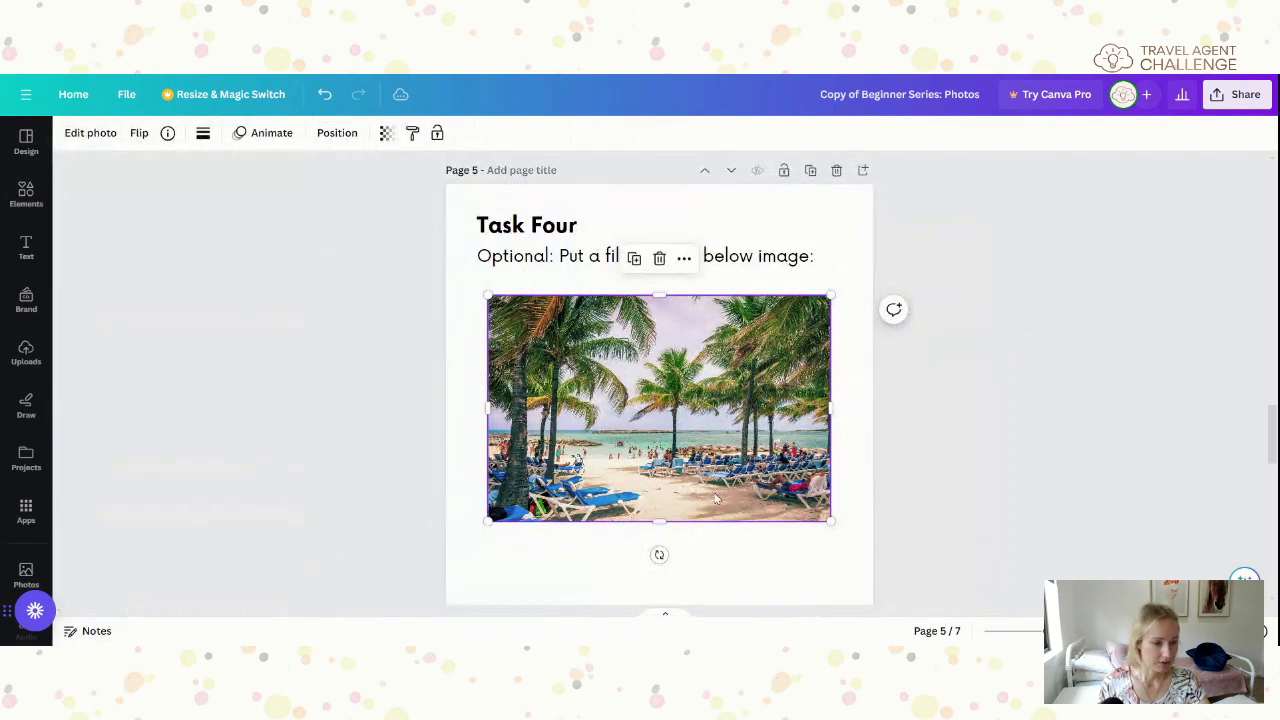
left_click(942, 496)
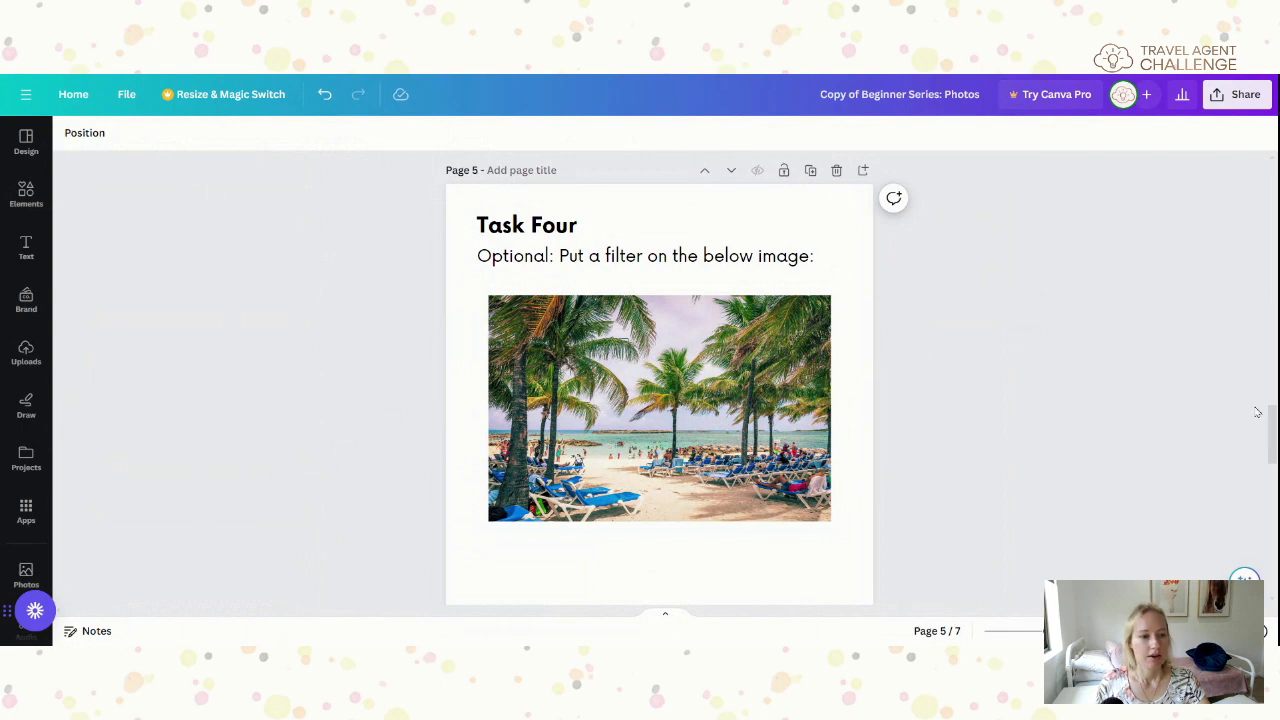
Go to page 6, look up the Frame elements and show all available frames.
mouse_move(1270, 420)
left_mouse_down()
mouse_move(1271, 522)
mouse_move(1266, 436)
left_mouse_up()
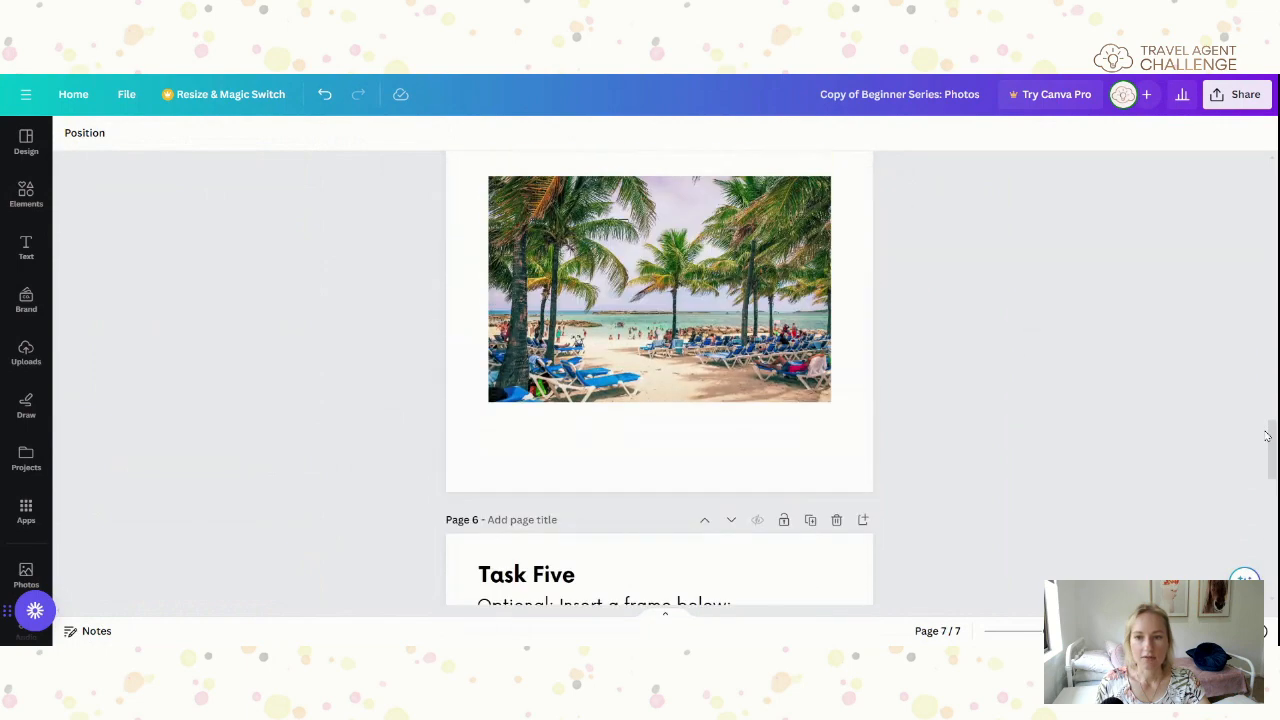
scroll(1119, 448, "down", 4)
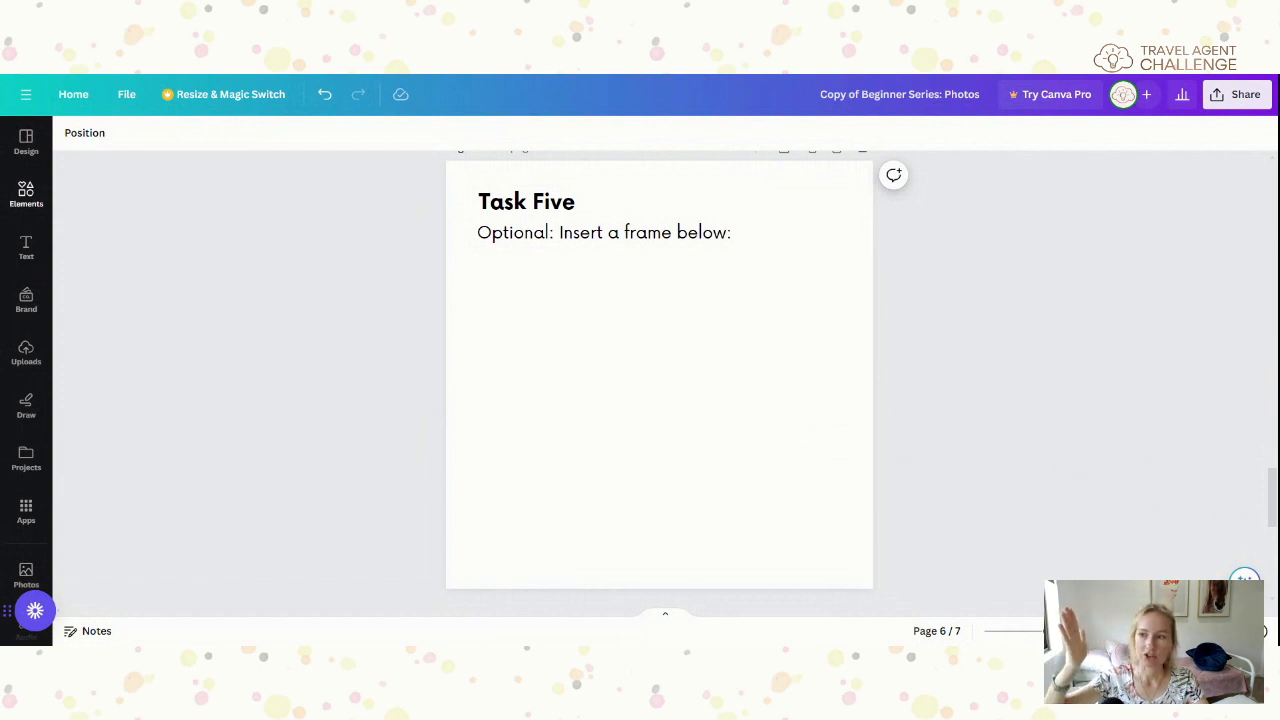
left_click(24, 194)
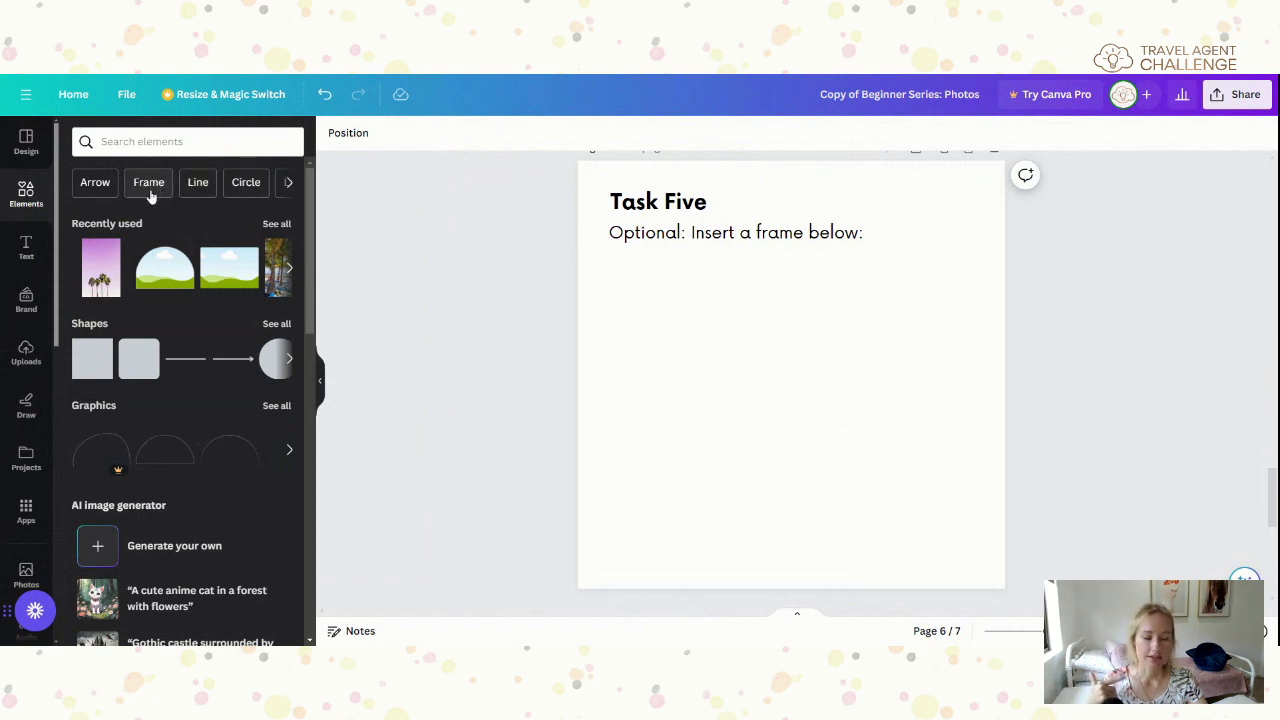
left_click(101, 141)
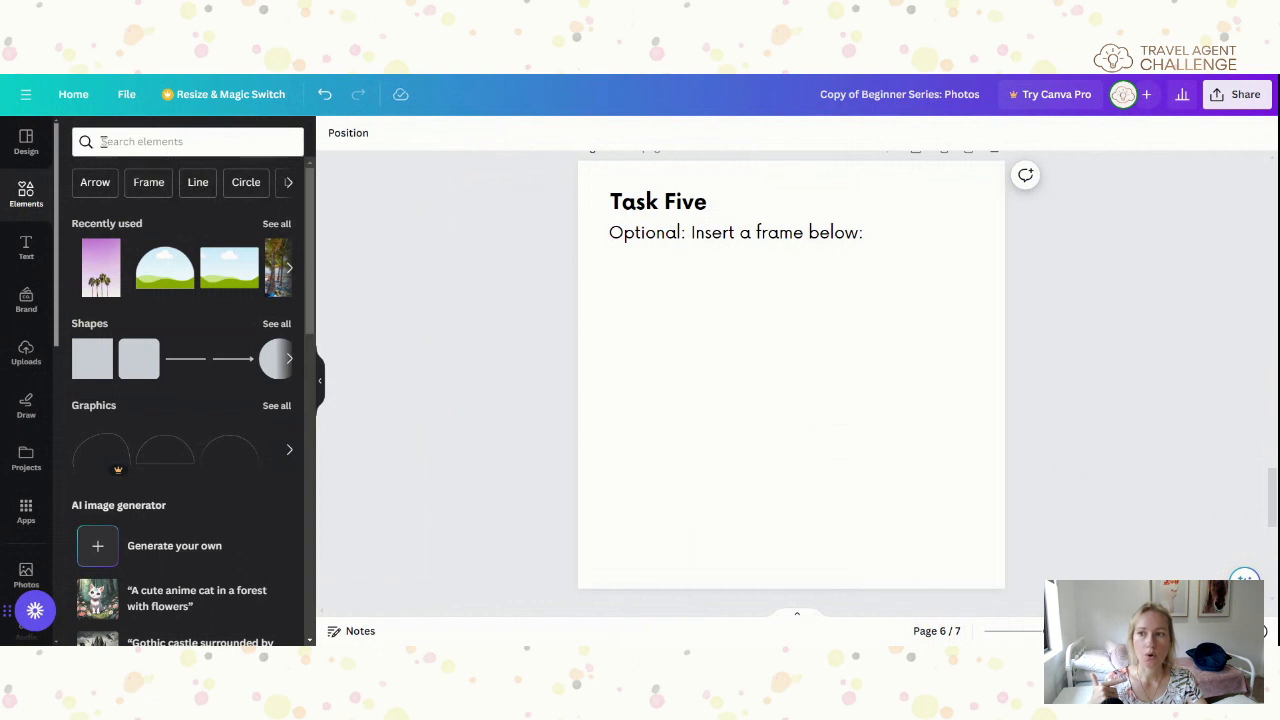
left_click(145, 184)
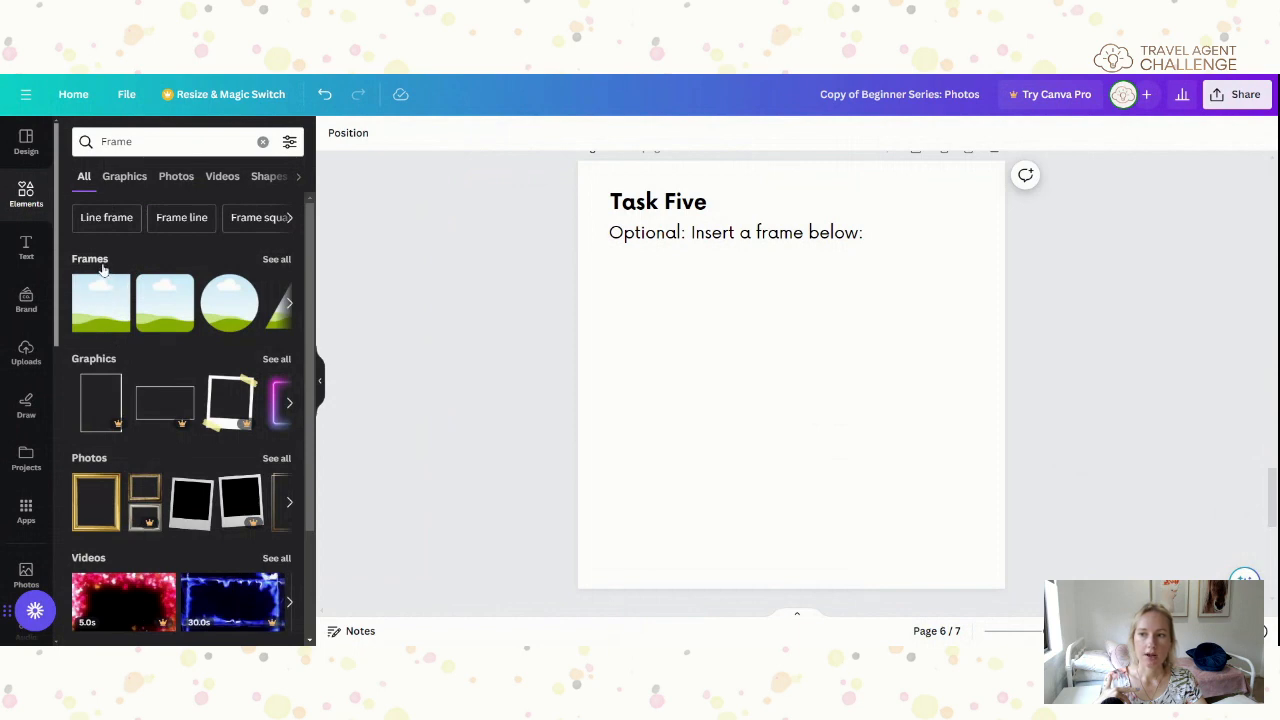
left_click(270, 262)
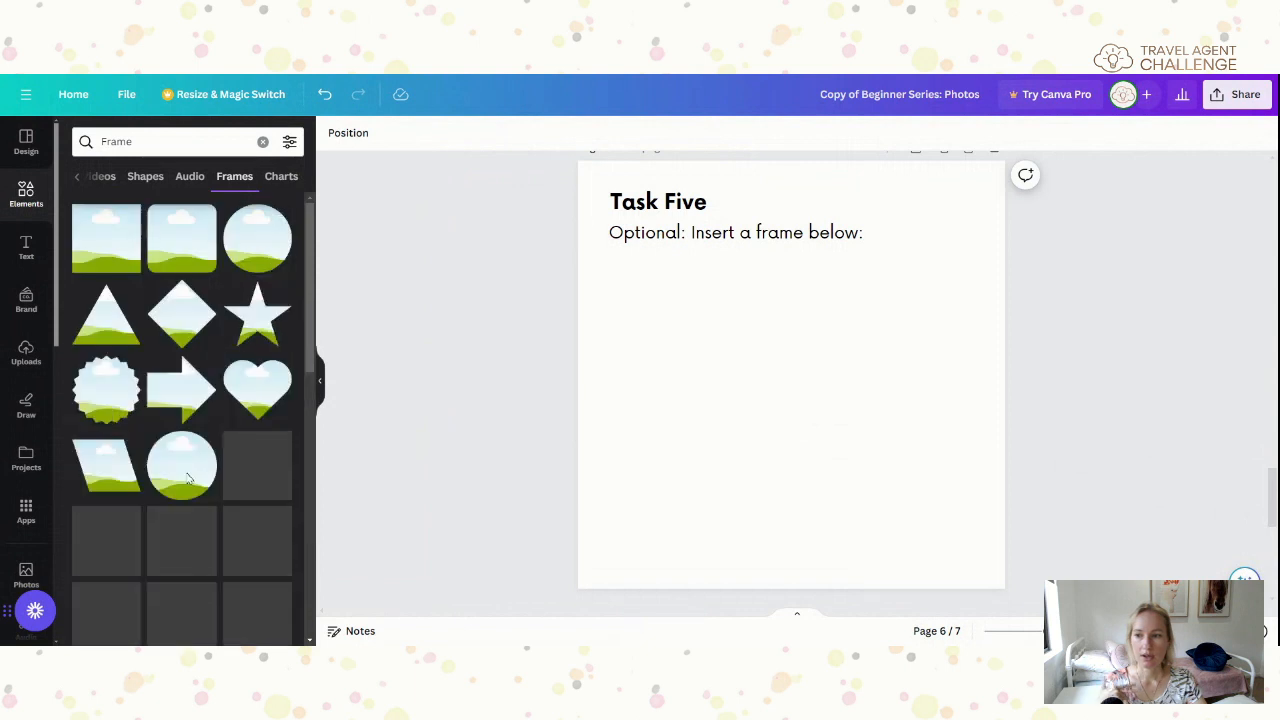
Browse the frames and insert the heart-shaped frame on page 6 below the Task Five text.
left_click_drag(310, 400, 316, 614)
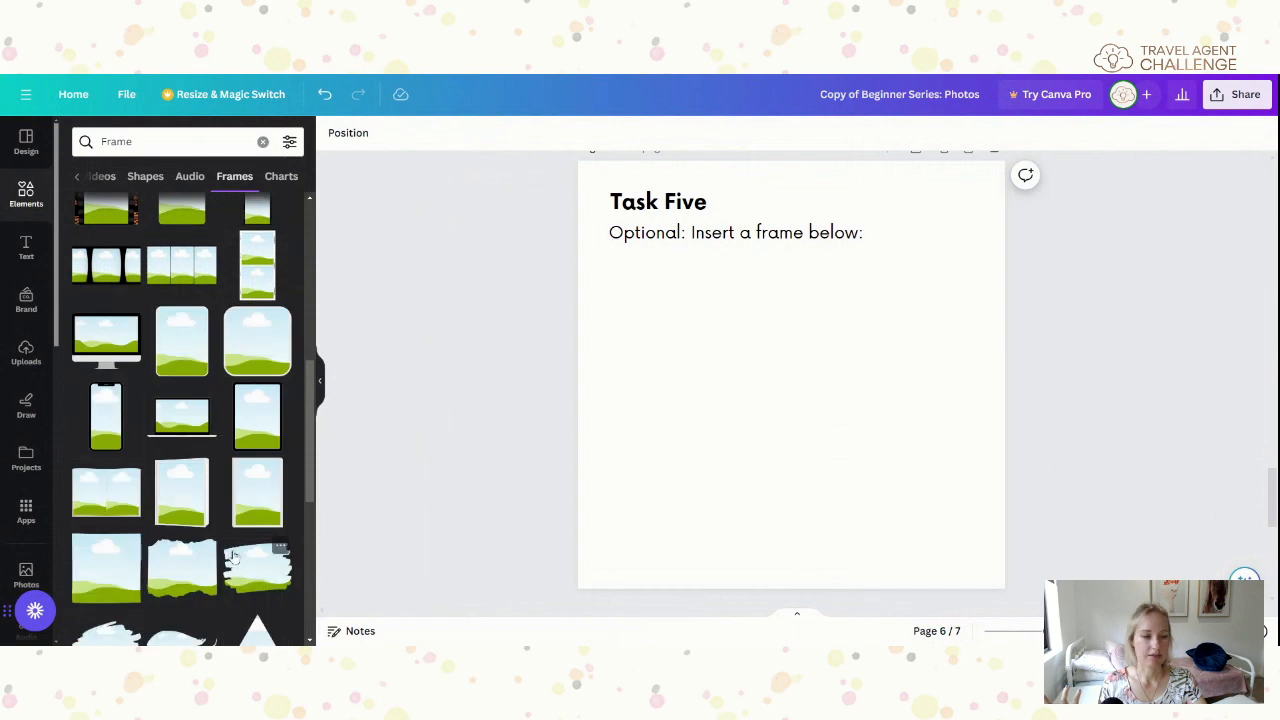
scroll(232, 556, "up", 10)
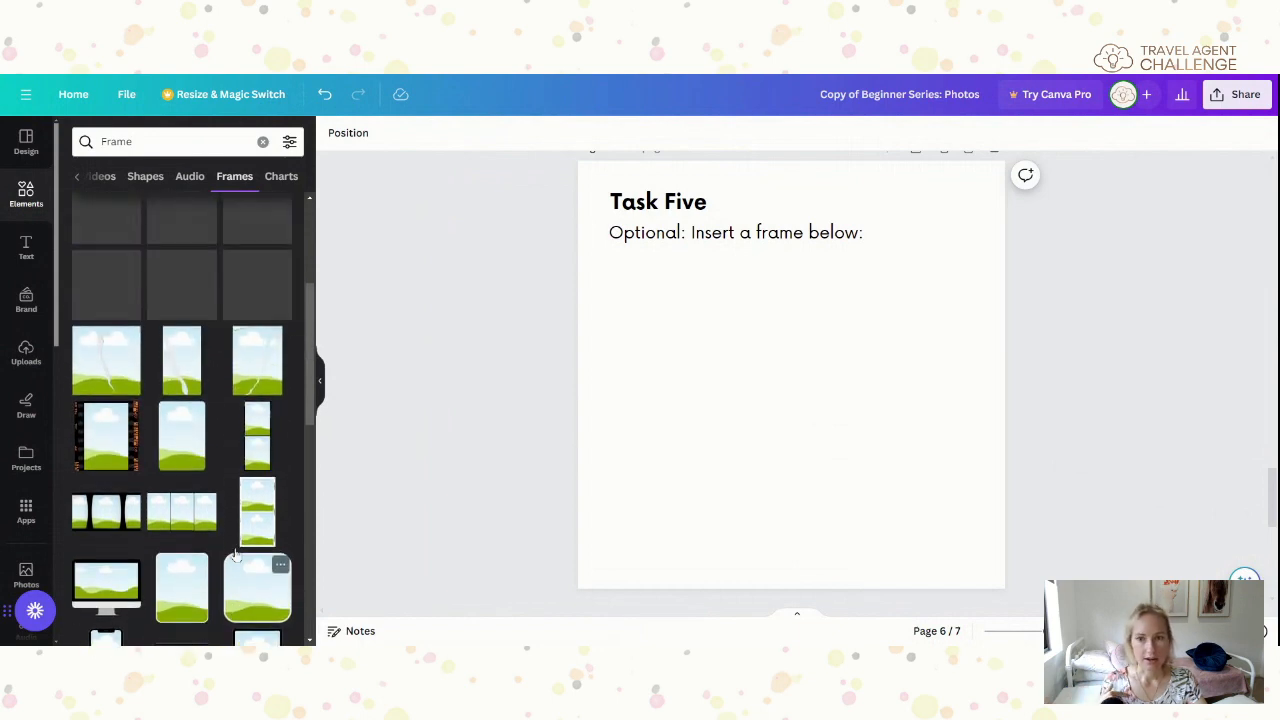
scroll(236, 556, "up", 2)
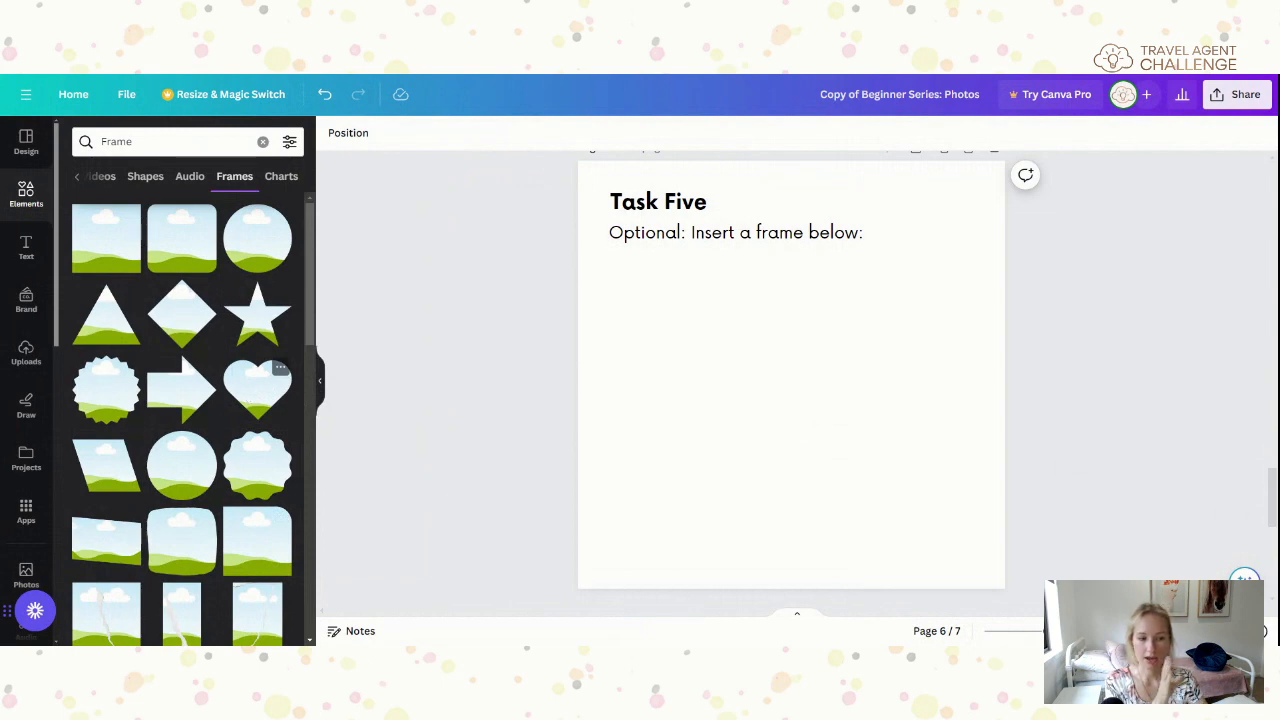
left_click(258, 385)
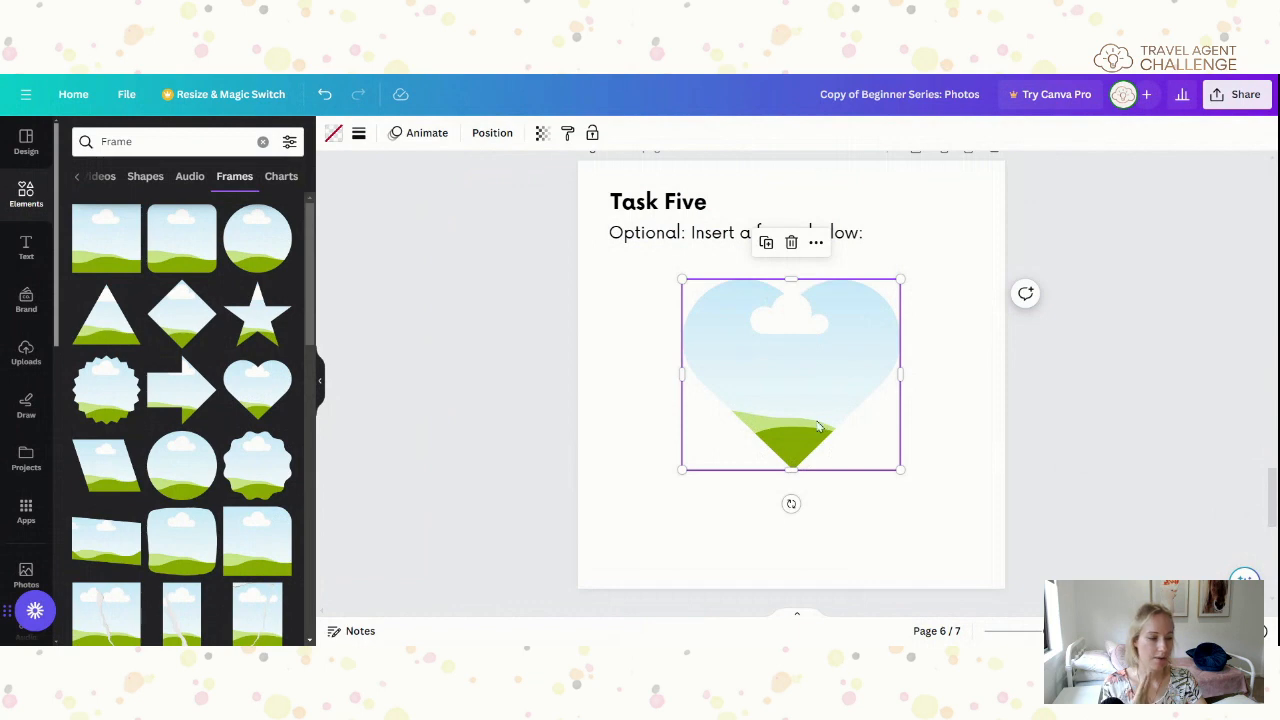
left_click(318, 381)
left_click(391, 416)
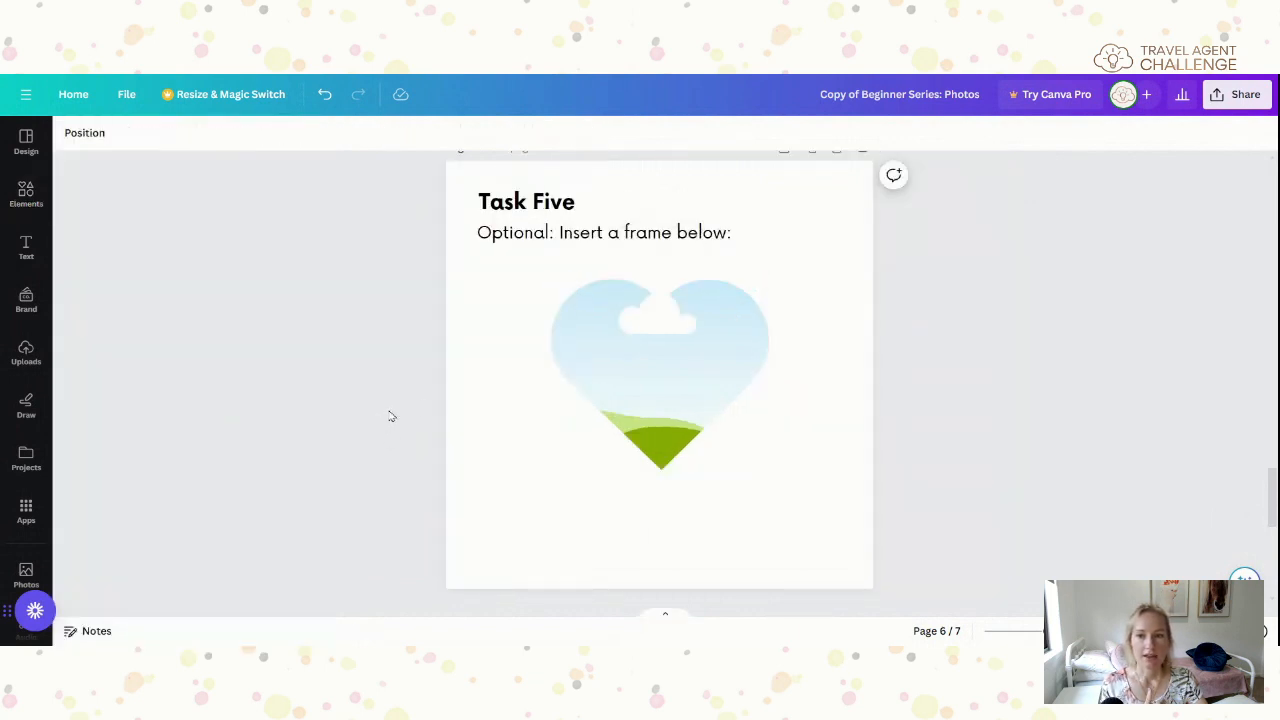
Fill the arch-shaped frame on page 7 with the purple and blue palm tree sunset photo from the photo library.
scroll(393, 414, "down", 5)
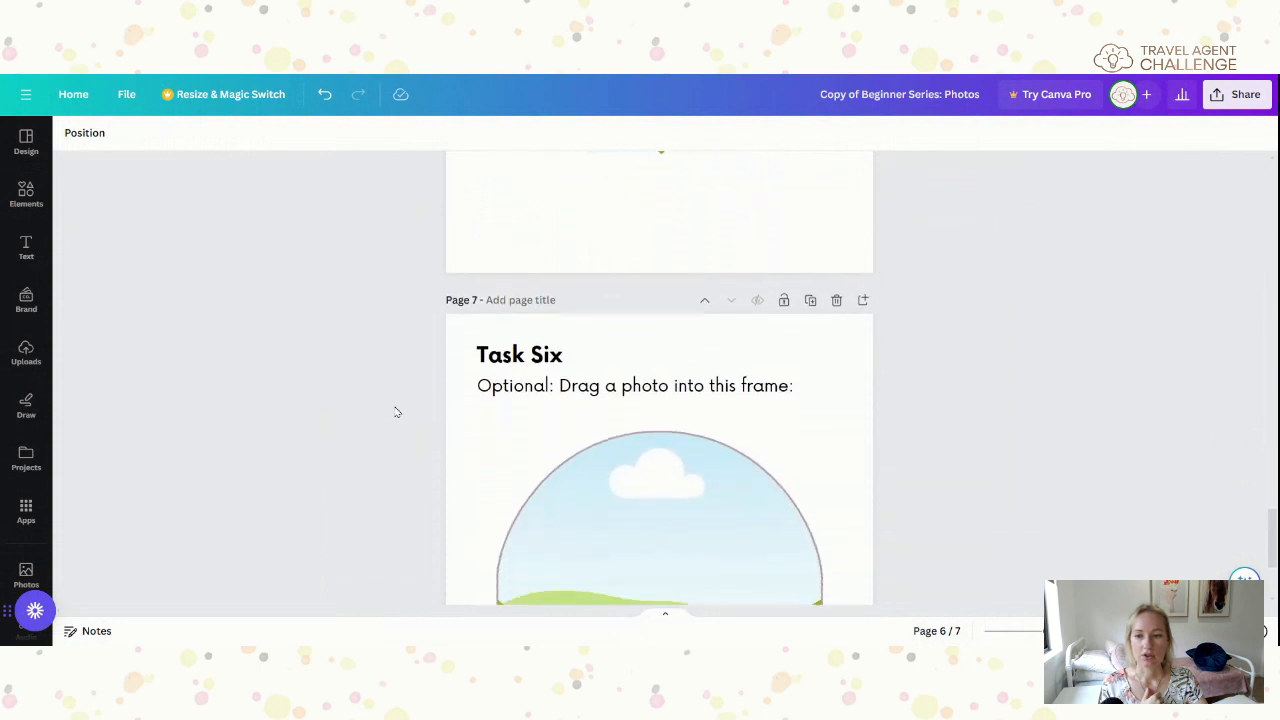
scroll(396, 412, "down", 2)
scroll(570, 268, "down", 1)
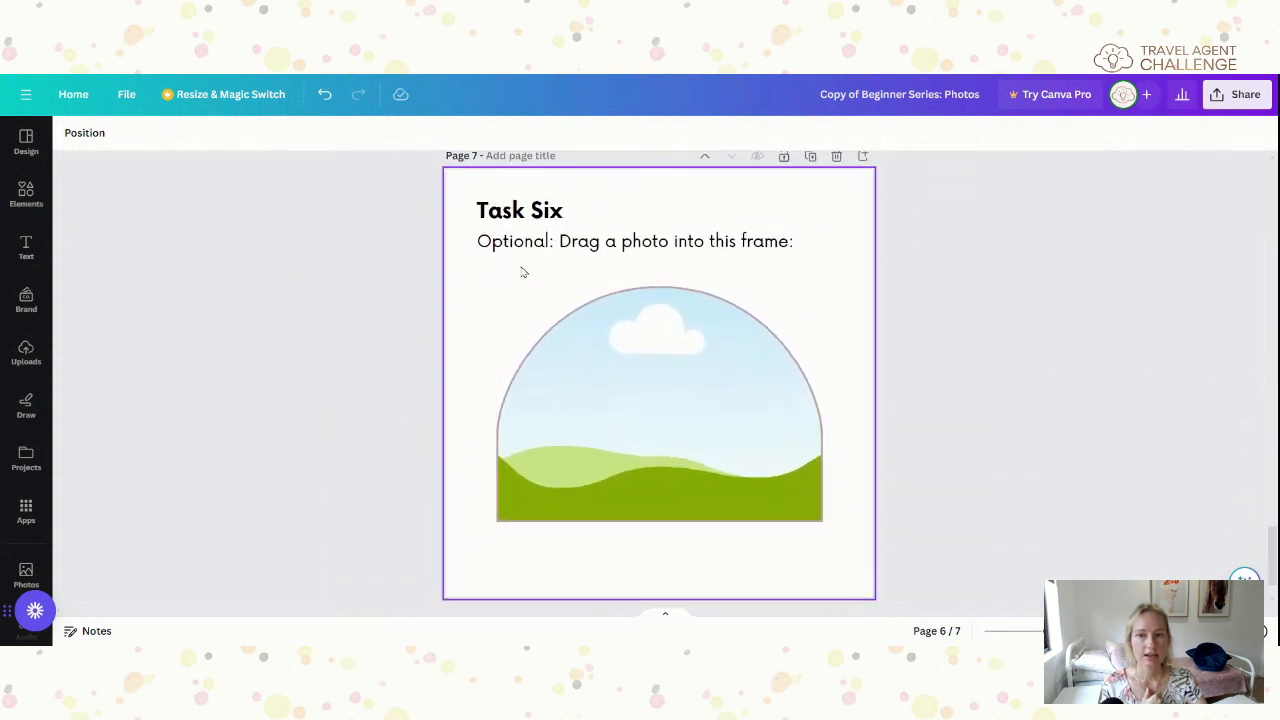
left_click(737, 371)
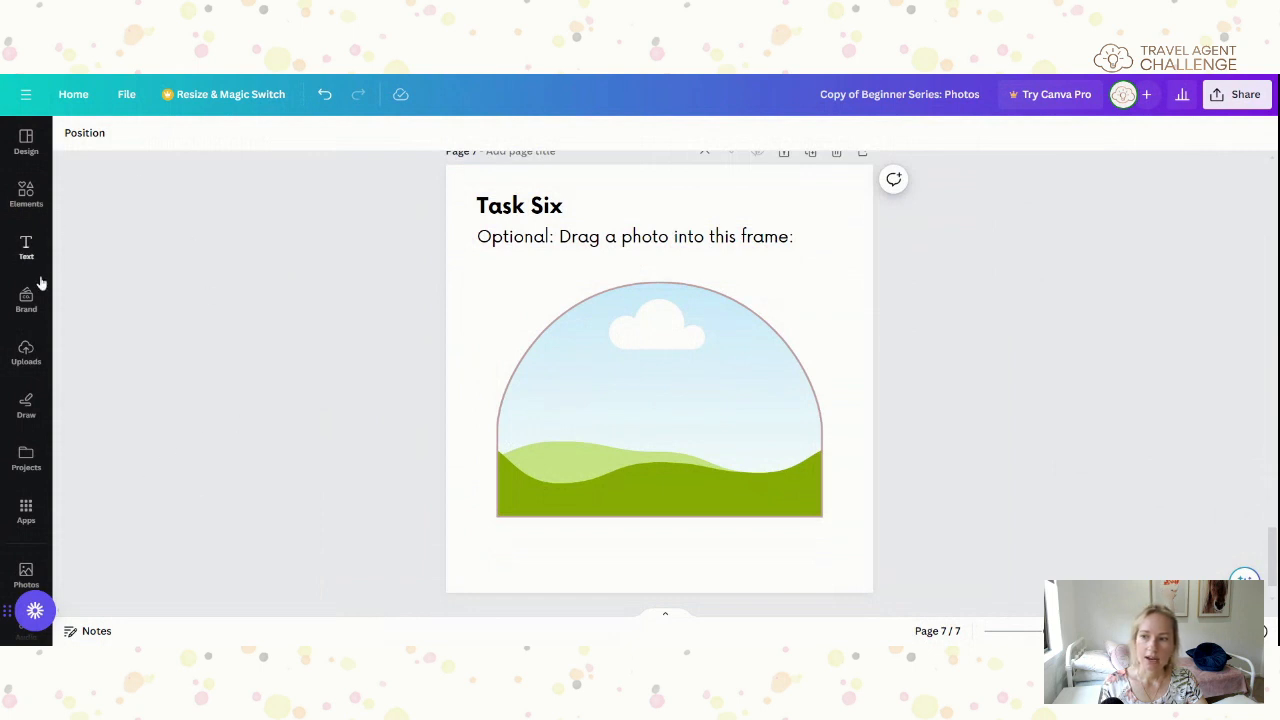
scroll(30, 290, "down", 3)
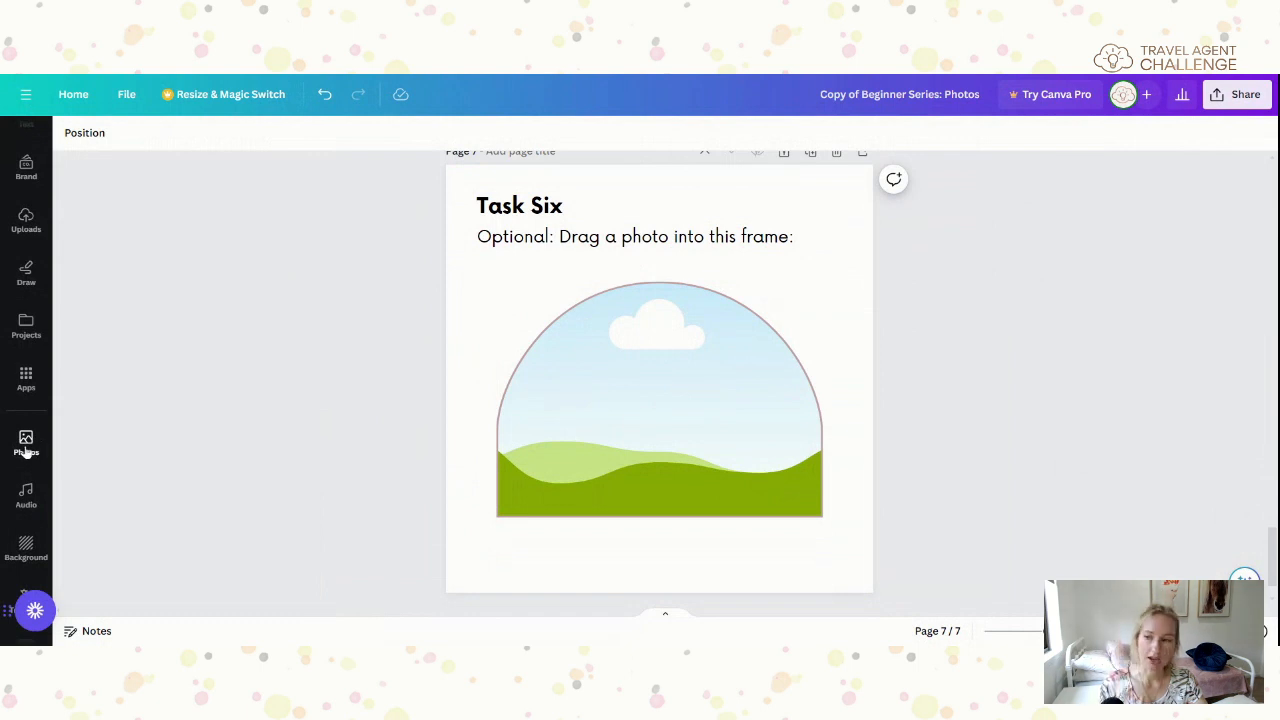
left_click(26, 445)
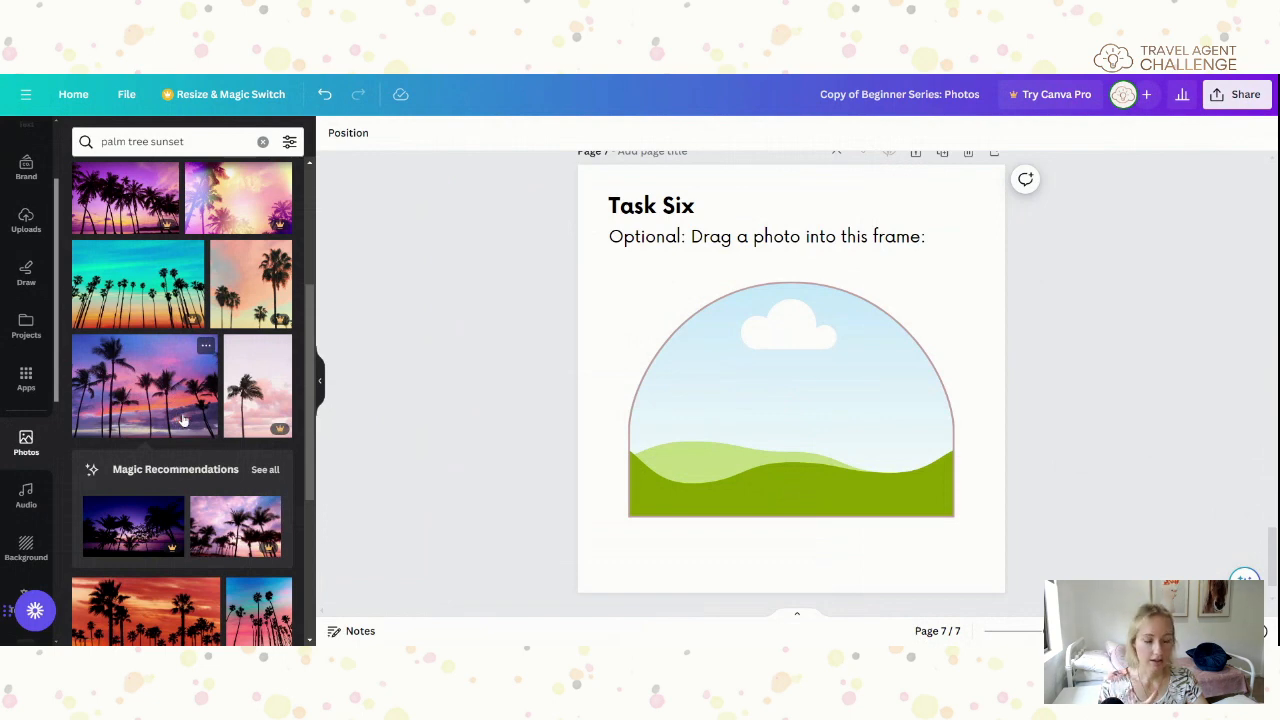
left_click_drag(177, 413, 770, 480)
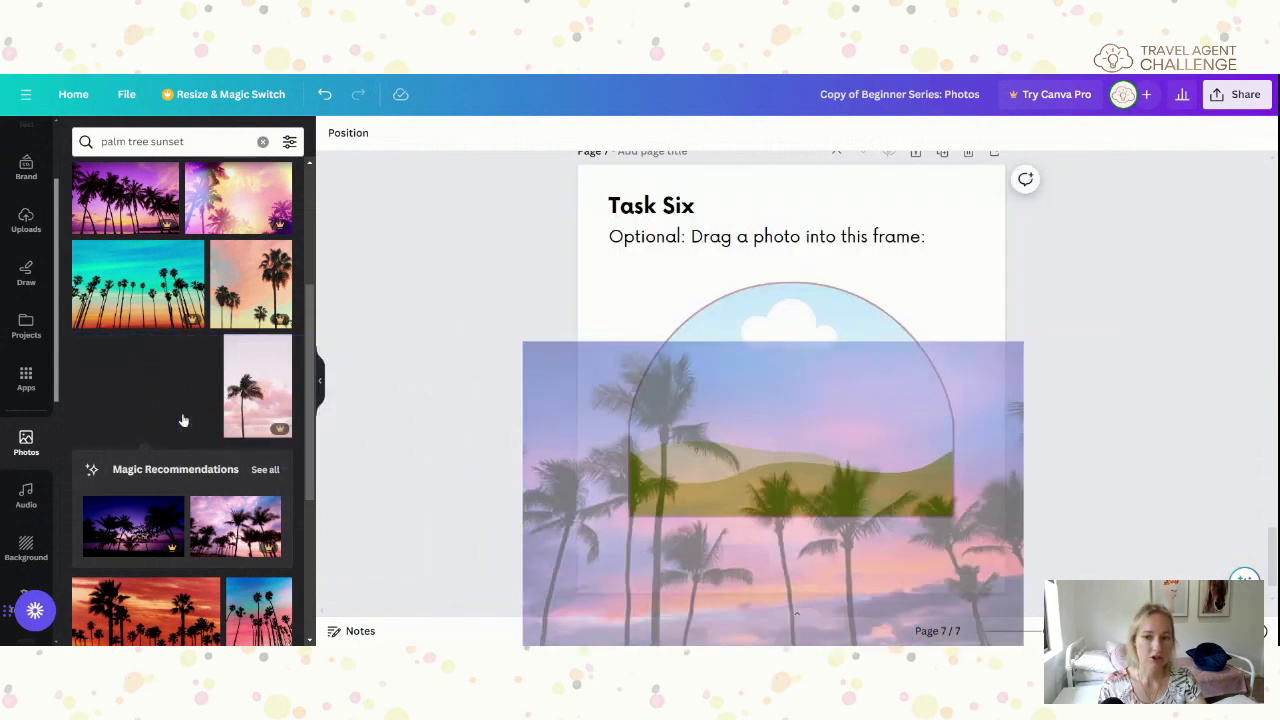
left_click_drag(183, 420, 790, 420)
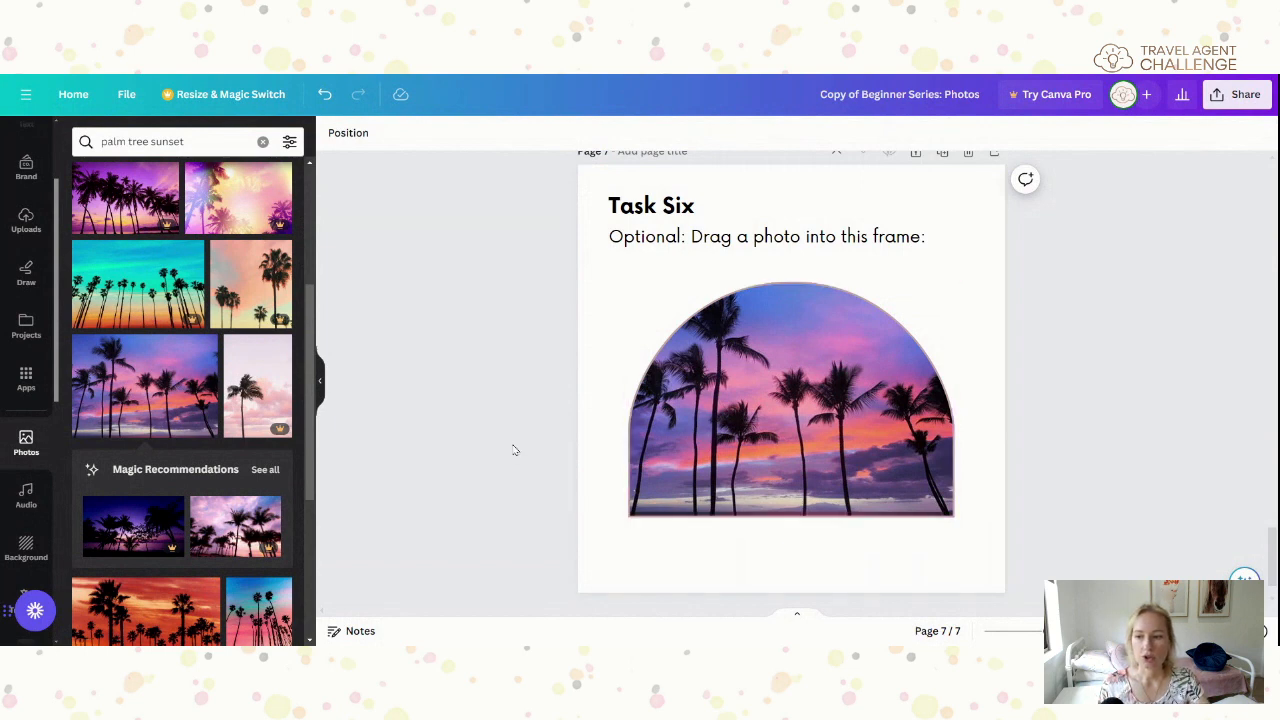
Replace the arch frame's photo with the pink beach sunset, then with the portrait photo of a palm tree by the sea.
scroll(226, 470, "down", 2)
scroll(226, 472, "down", 3)
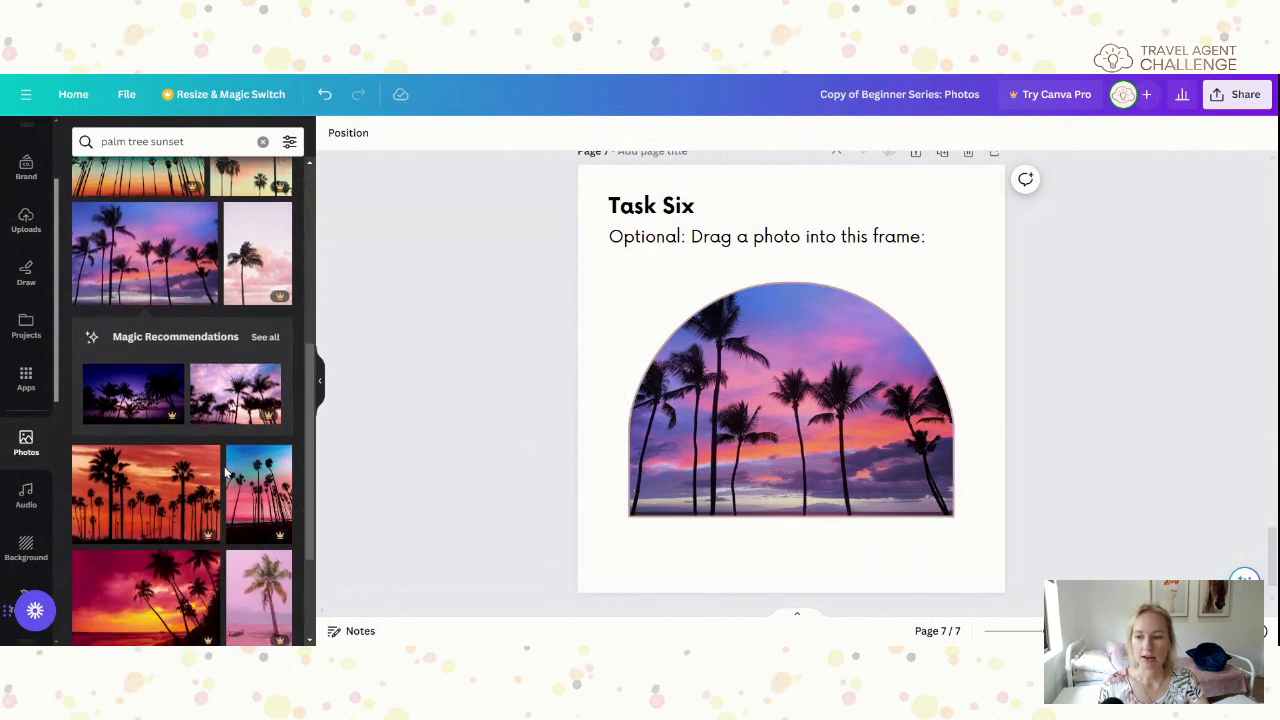
scroll(200, 540, "down", 1)
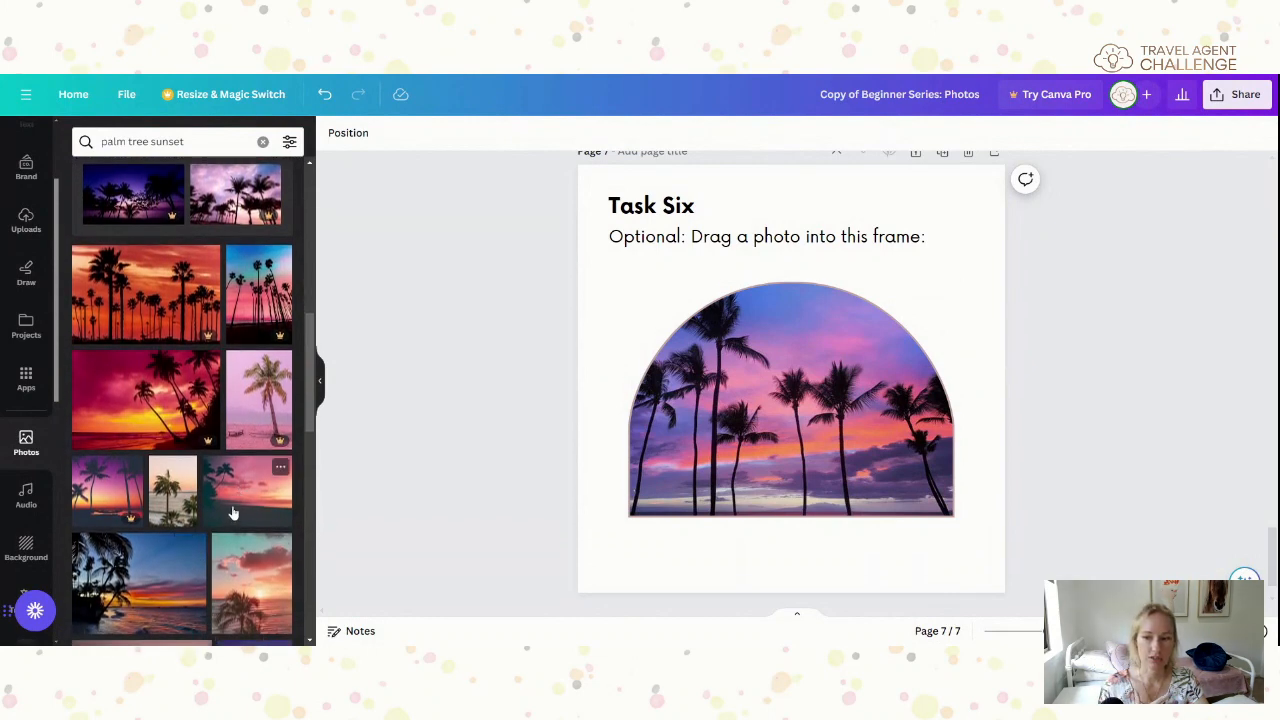
left_click_drag(232, 513, 594, 575)
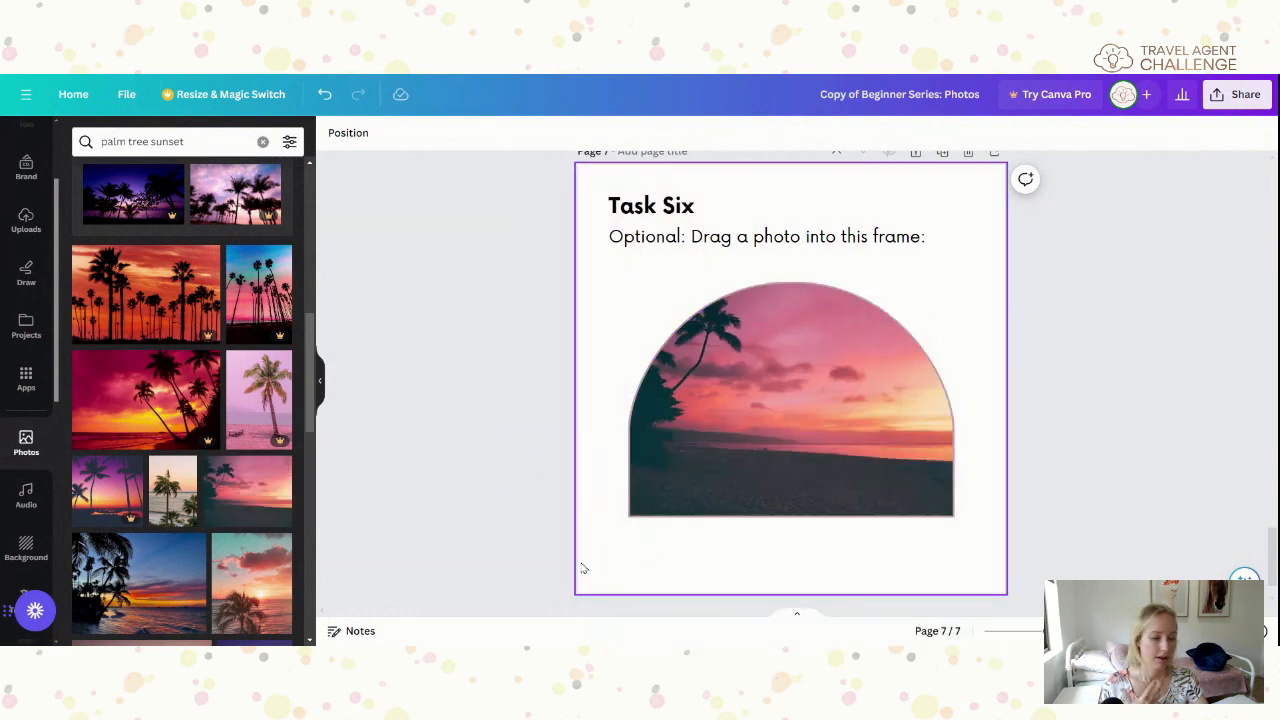
left_click_drag(185, 515, 714, 494)
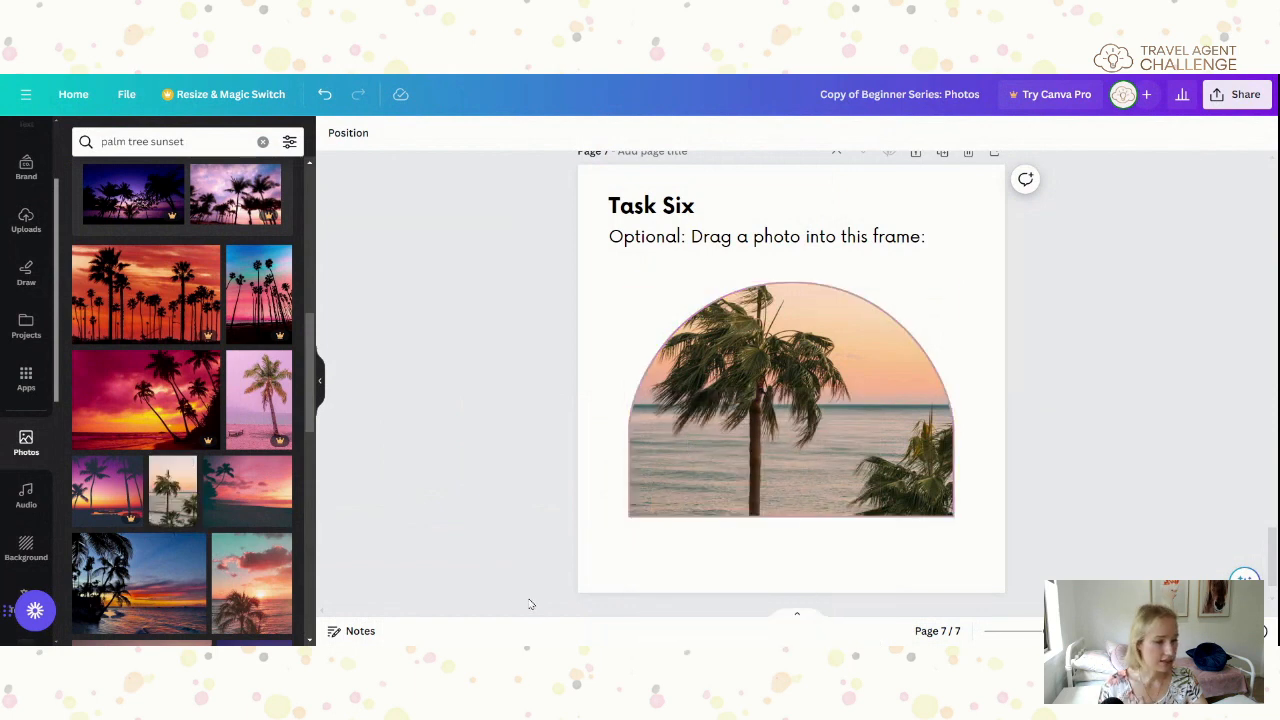